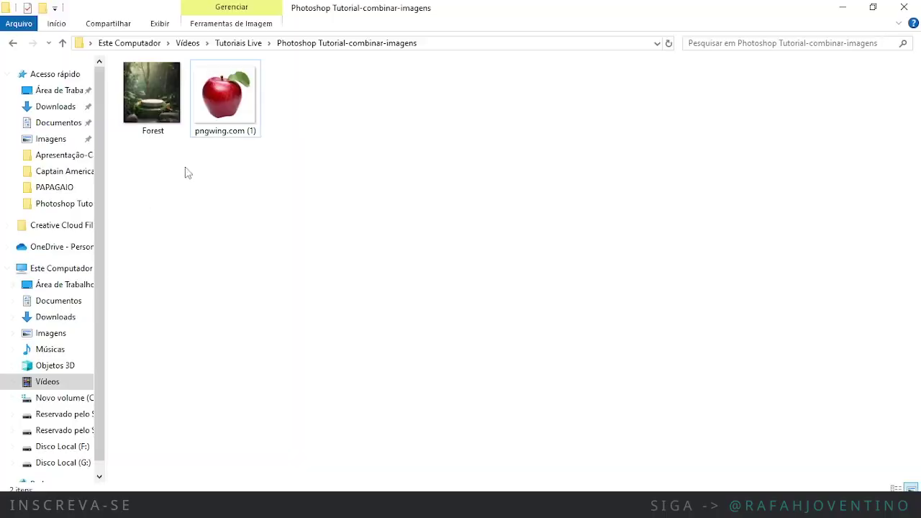
- Place the pngwing.com (1) apple into the Forest image at about 460,57% scale, standing on the stone pedestal
left_click_drag(215, 100, 335, 309)
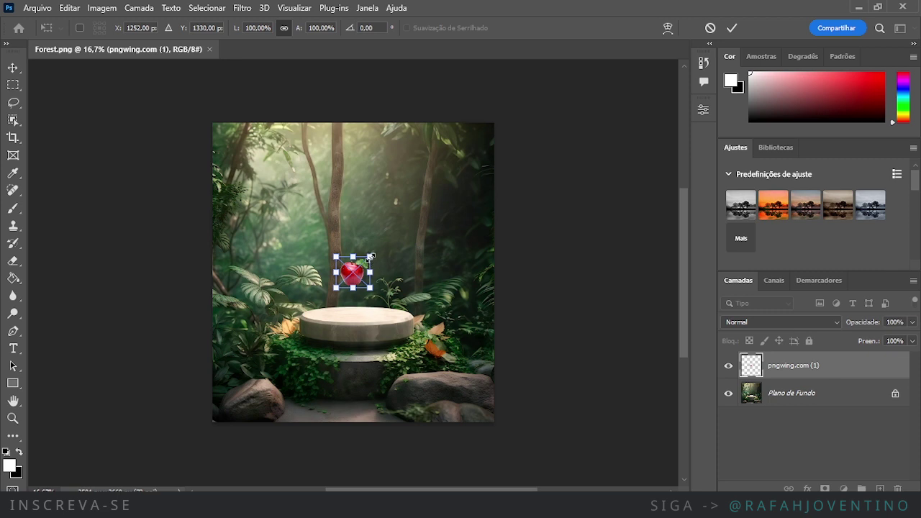
left_click_drag(369, 255, 427, 190)
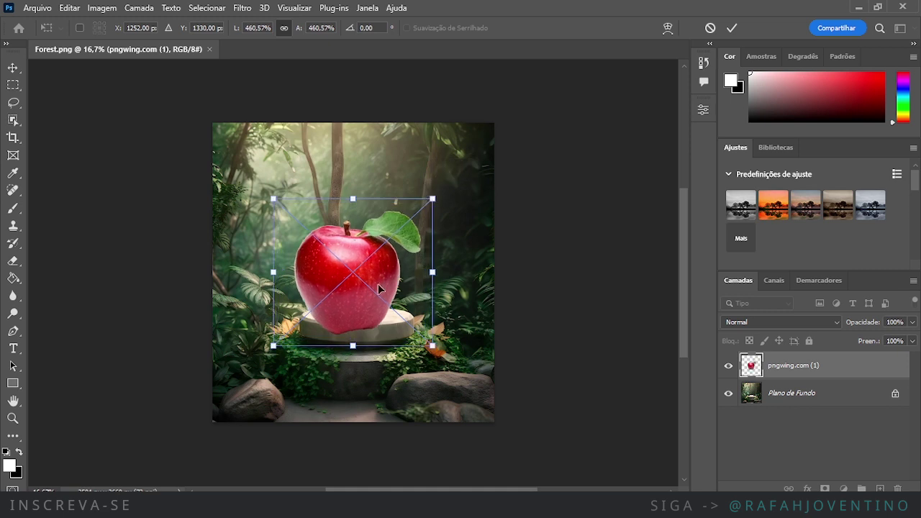
mouse_move(363, 283)
left_mouse_down()
mouse_move(375, 255)
mouse_move(368, 266)
left_mouse_up()
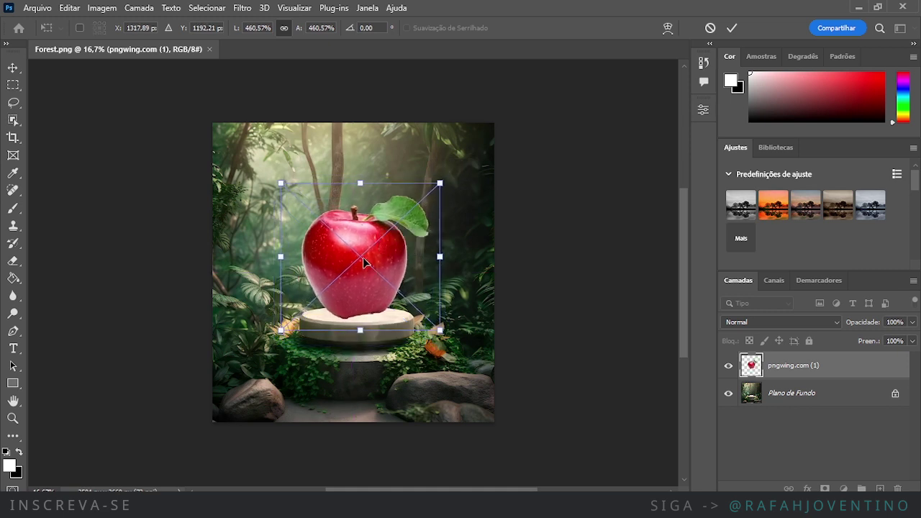
key("Down")
key("Down")
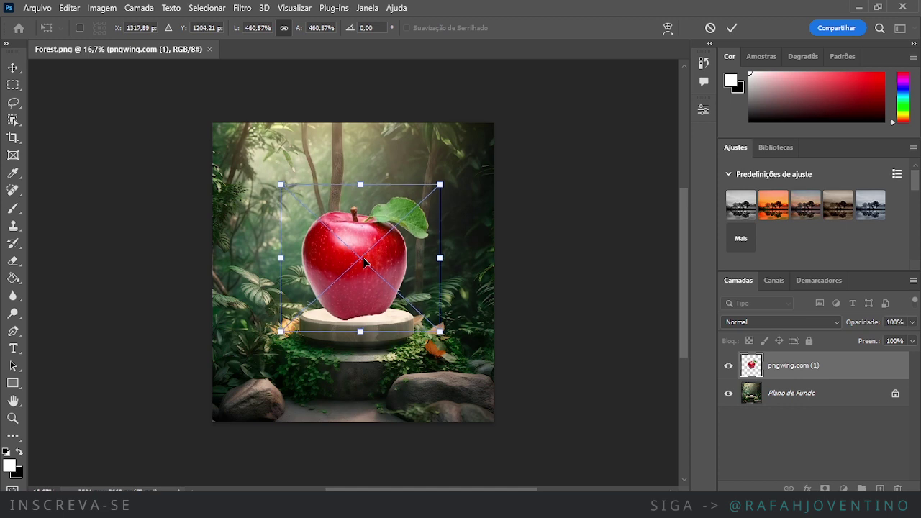
key("Up")
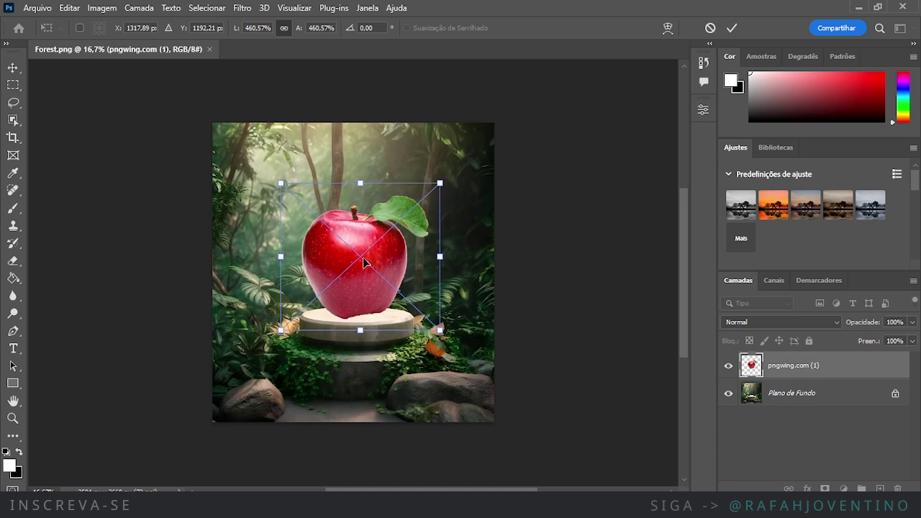
key("Return")
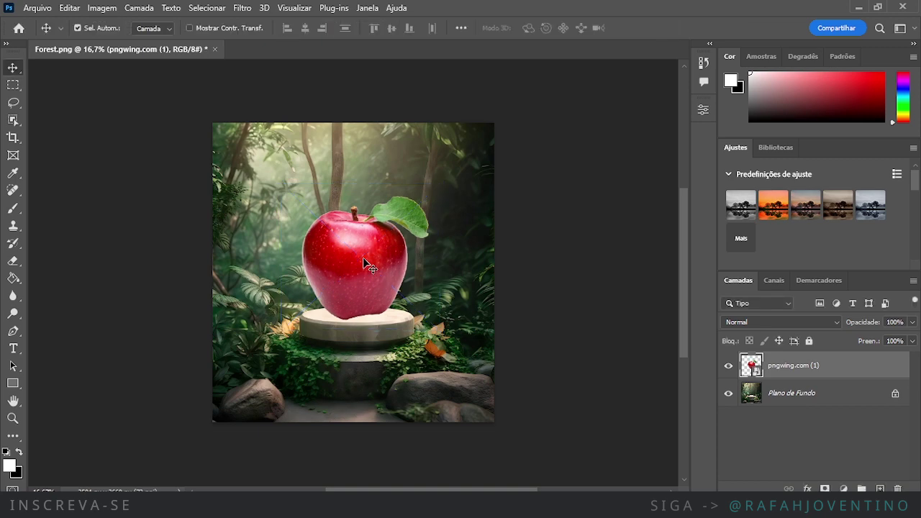
key("ctrl+plus")
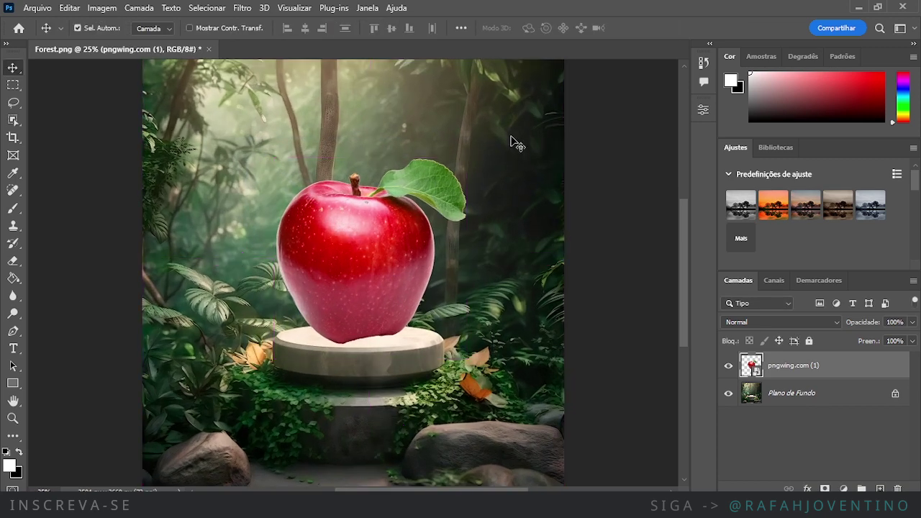
key("ctrl+minus")
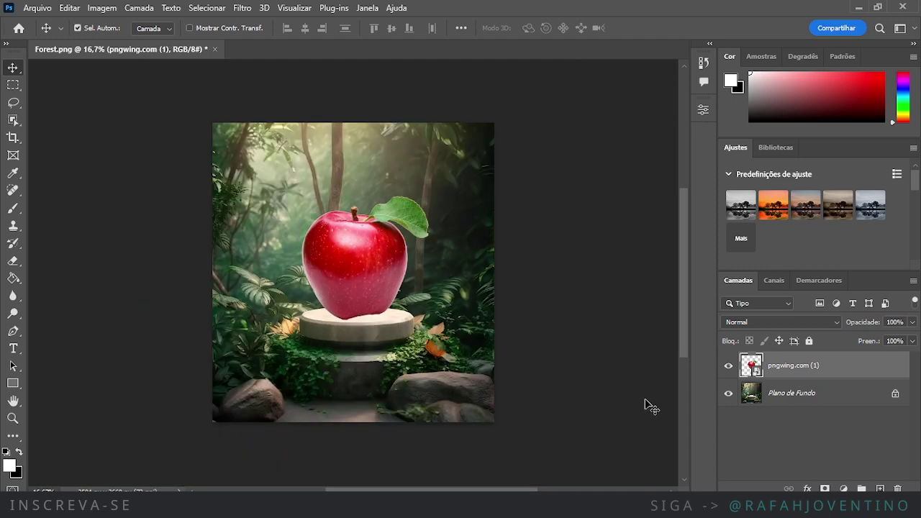
- Darken the apple with a Levels adjustment clipped to its layer, lowering the white output level to 197
left_click(846, 489)
left_click(842, 305)
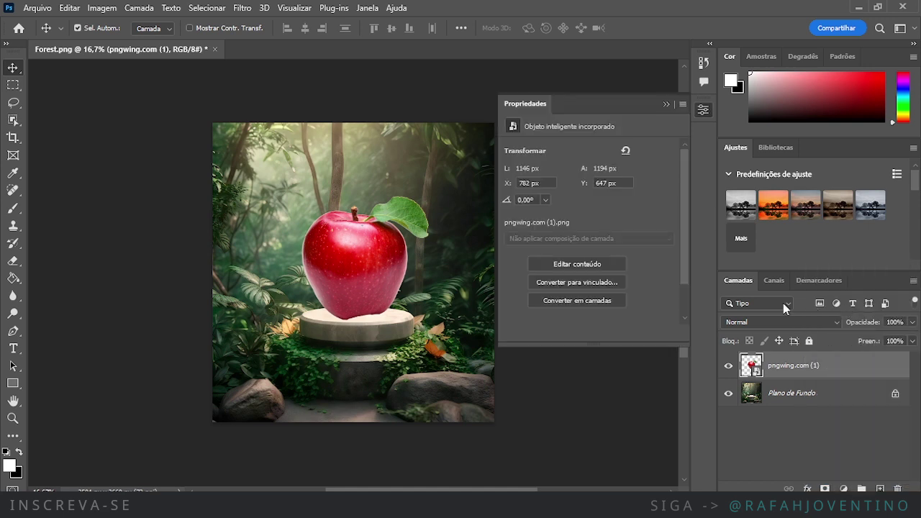
left_click(588, 335)
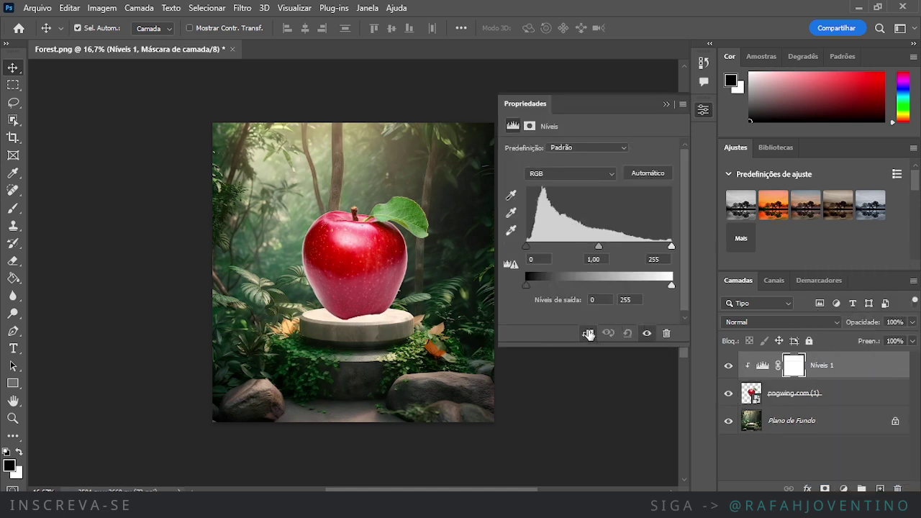
left_click_drag(672, 285, 646, 289)
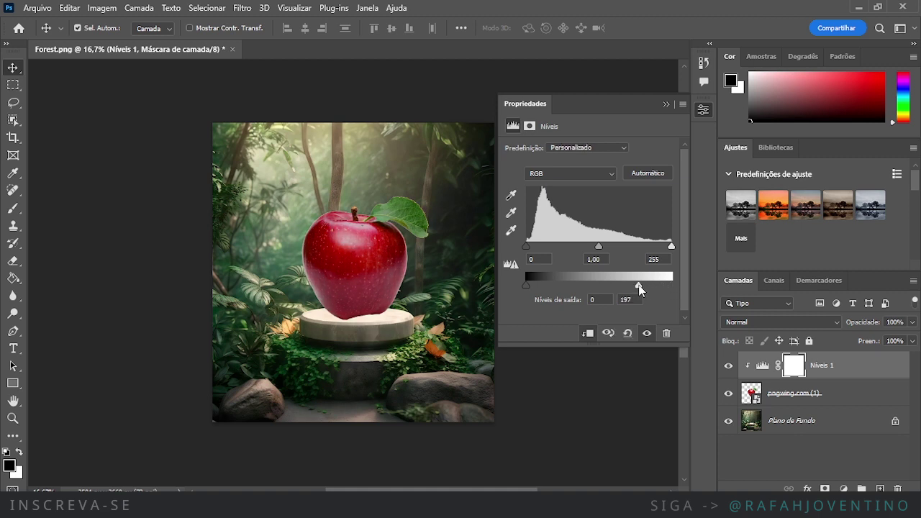
left_click(646, 334)
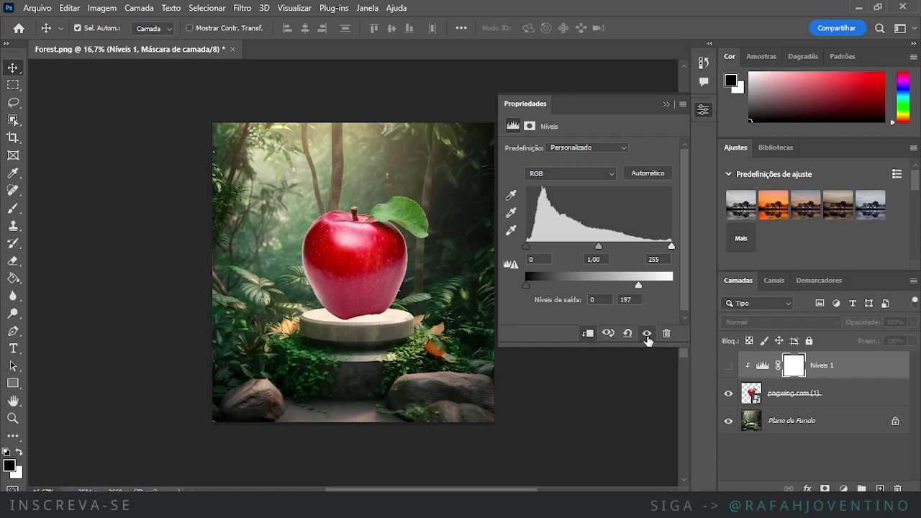
left_click(646, 334)
left_click(668, 107)
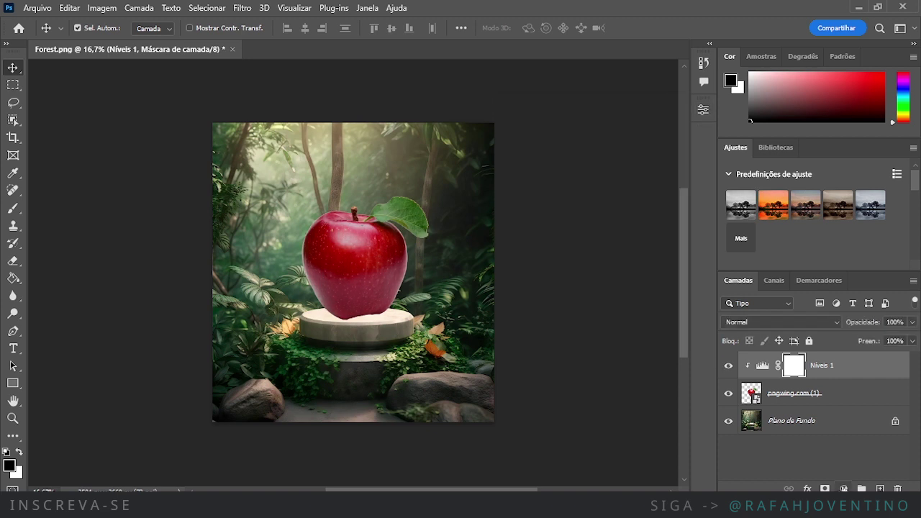
- Add an Exposure adjustment of -2,78 clipped to the apple and invert its mask to black
left_click(843, 488)
left_click(837, 328)
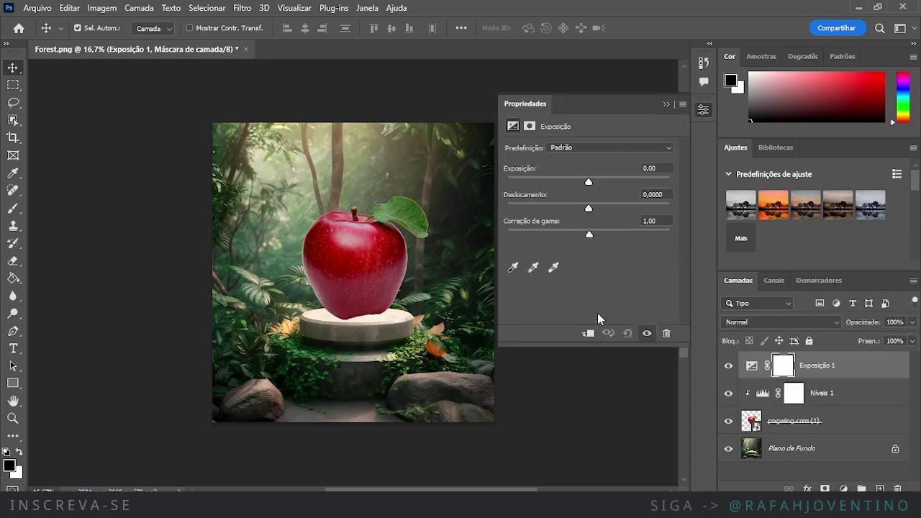
left_click_drag(586, 183, 555, 182)
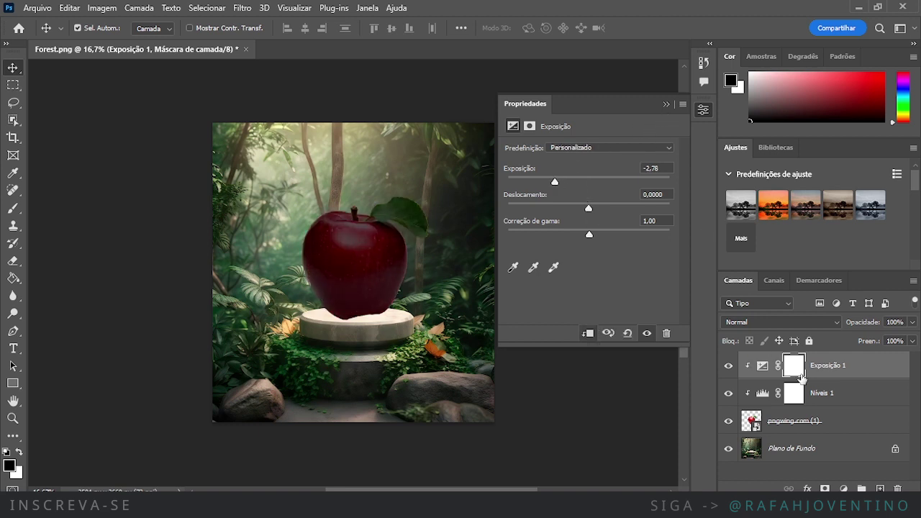
left_click(665, 105)
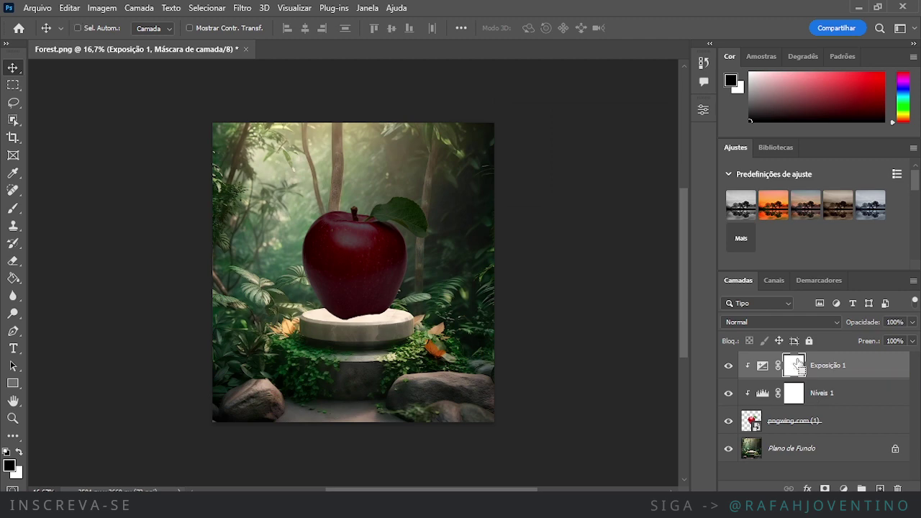
key("ctrl+i")
- Paint white with a soft brush at 19% flow on the Exposure mask over the apple's lower half to shade it
key("ctrl+plus")
key("ctrl+plus")
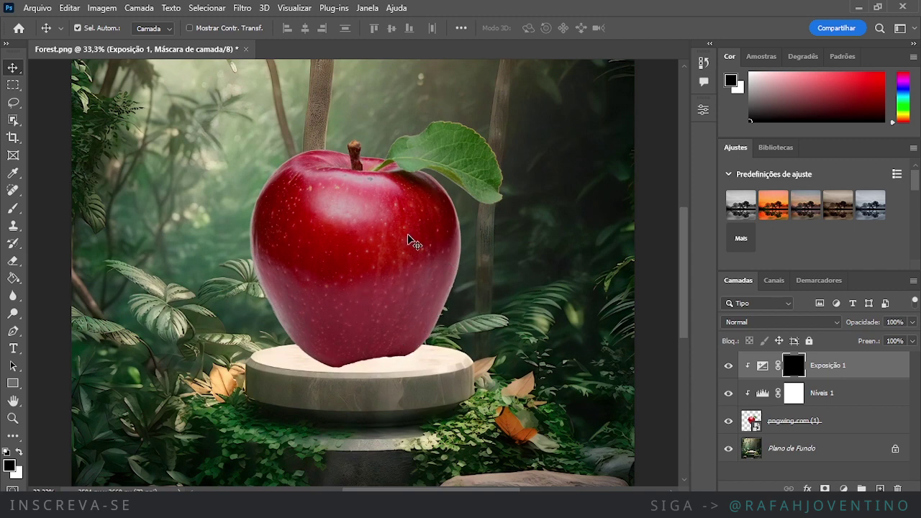
key("ctrl+minus")
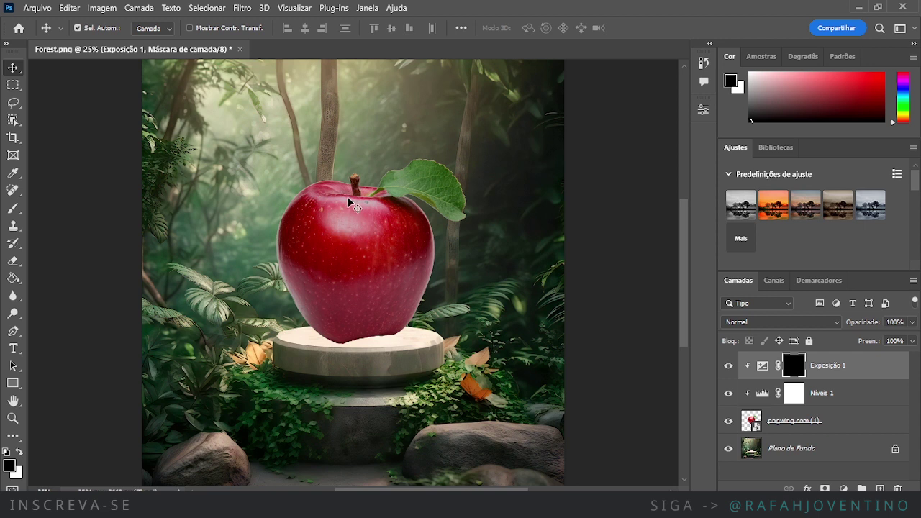
key("ctrl+plus")
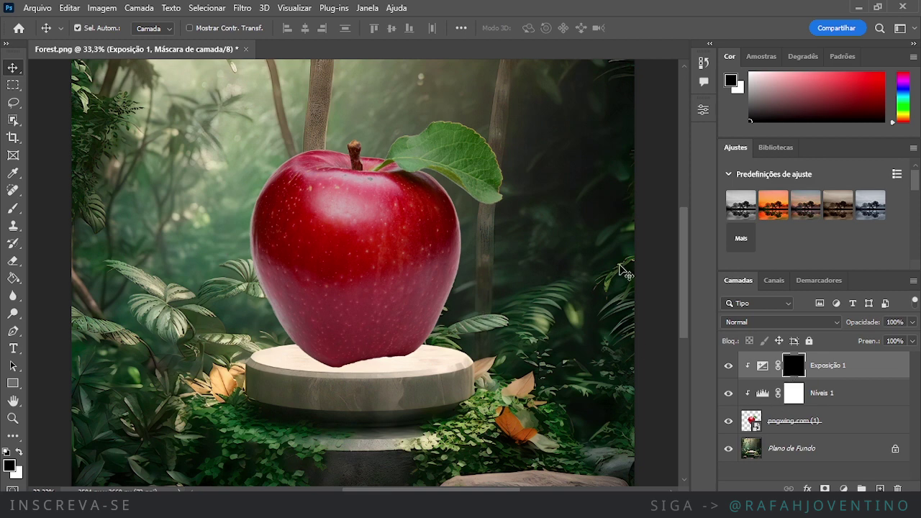
left_click(13, 209)
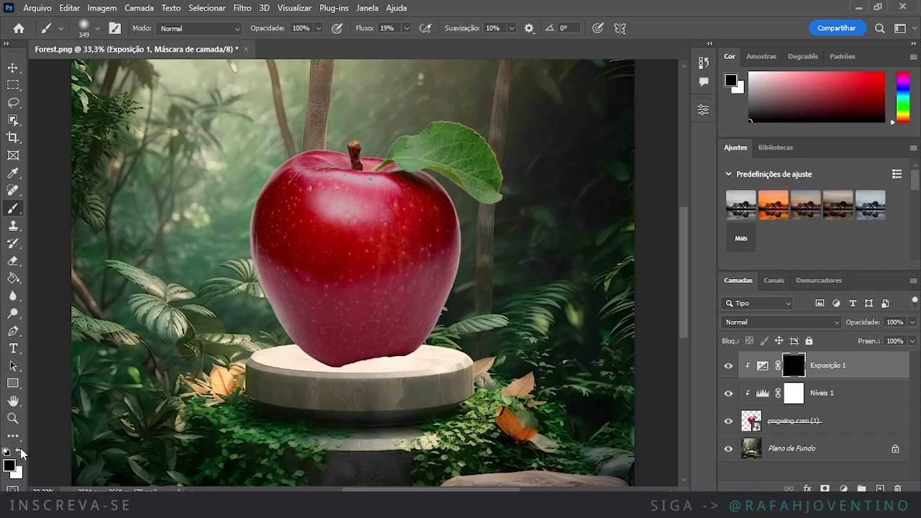
left_click(21, 452)
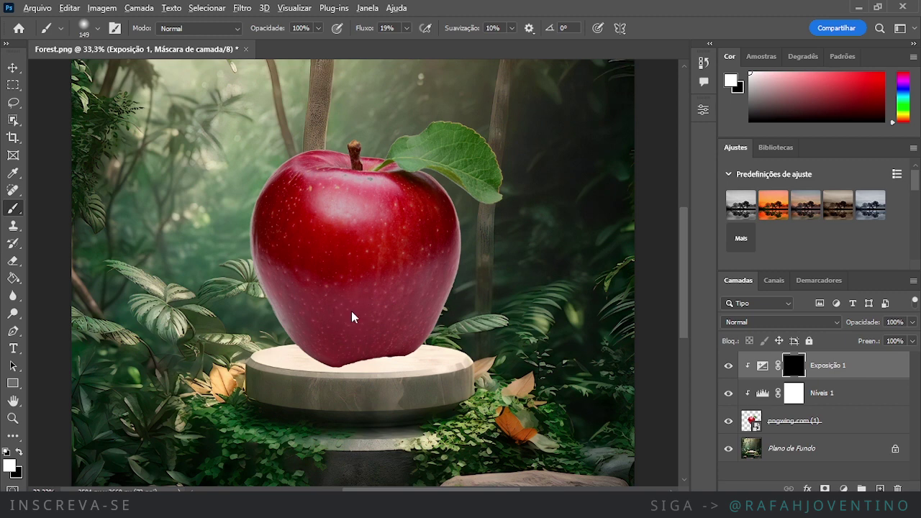
left_click_drag(352, 313, 372, 315)
mouse_move(309, 311)
left_mouse_down()
mouse_move(246, 246)
mouse_move(346, 371)
mouse_move(329, 260)
mouse_move(358, 376)
mouse_move(391, 269)
mouse_move(380, 359)
mouse_move(421, 255)
mouse_move(417, 321)
mouse_move(453, 255)
mouse_move(433, 315)
mouse_move(463, 243)
mouse_move(408, 385)
mouse_move(444, 256)
mouse_move(381, 360)
mouse_move(443, 238)
mouse_move(380, 406)
mouse_move(435, 272)
mouse_move(347, 423)
mouse_move(399, 282)
mouse_move(372, 368)
mouse_move(397, 254)
mouse_move(377, 365)
mouse_move(359, 249)
mouse_move(371, 358)
mouse_move(334, 248)
mouse_move(378, 391)
mouse_move(328, 282)
mouse_move(367, 406)
mouse_move(327, 338)
mouse_move(284, 310)
left_mouse_up()
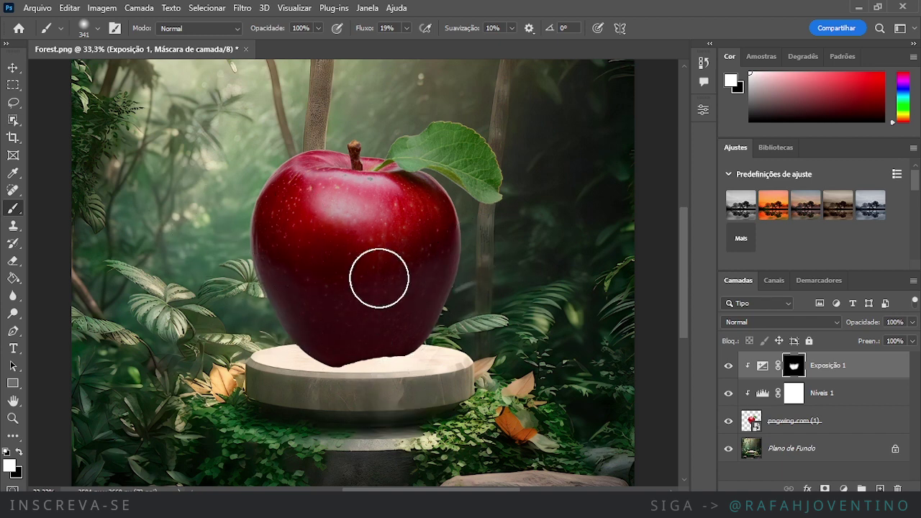
- Compare the apple with and without the Exposure and Levels adjustments
left_click(727, 366)
left_click(728, 365)
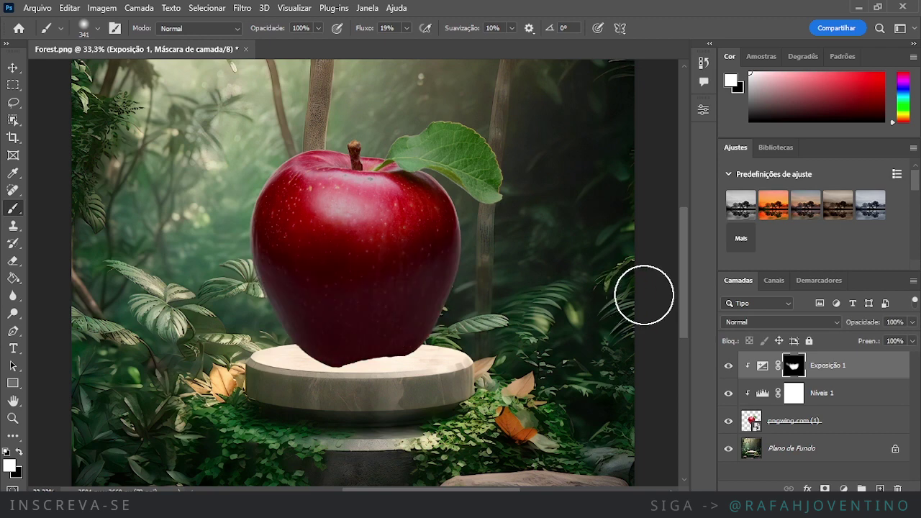
key("ctrl+minus")
key("ctrl+minus")
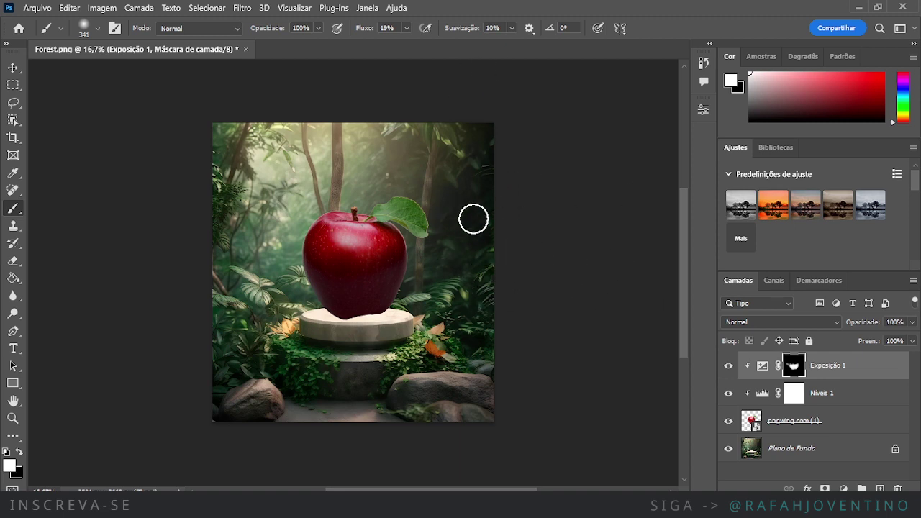
left_click(729, 366)
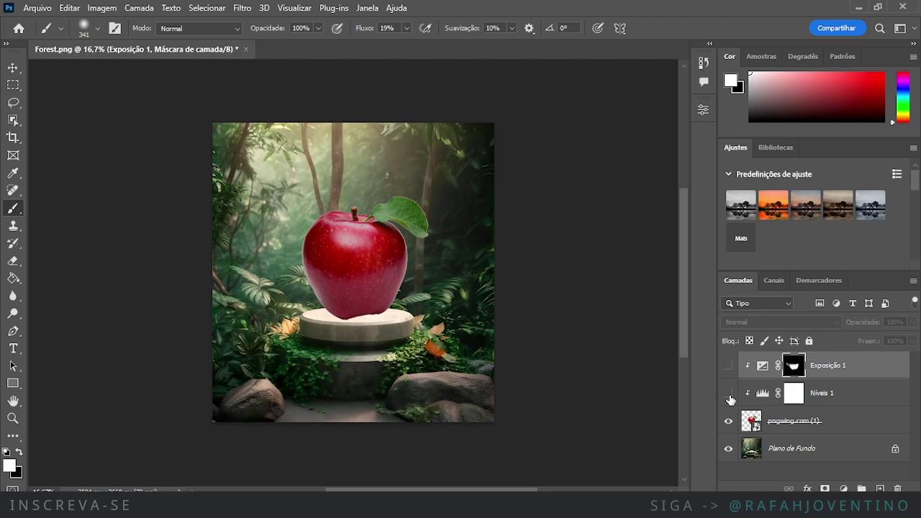
left_click(729, 393)
left_click(729, 366)
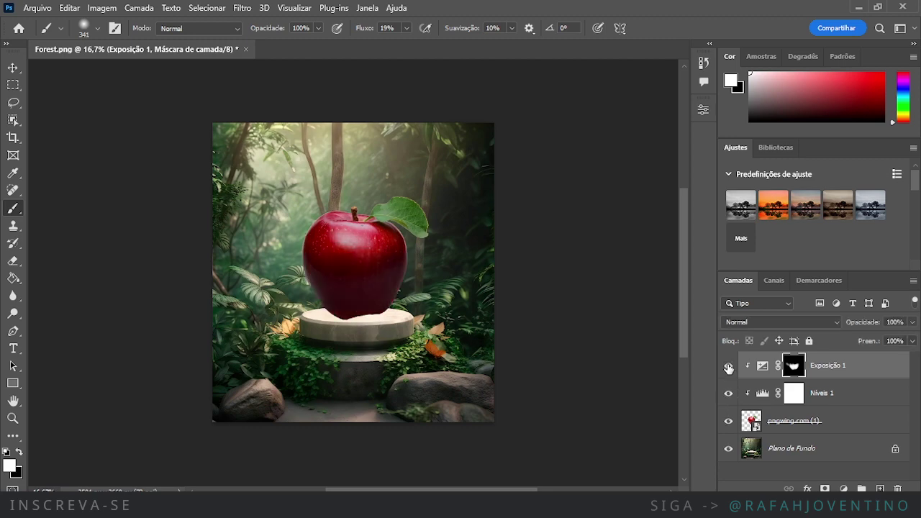
- Add a second Exposure adjustment of -2,50 clipped to the apple and invert its mask to black
key("ctrl+plus")
key("ctrl+plus")
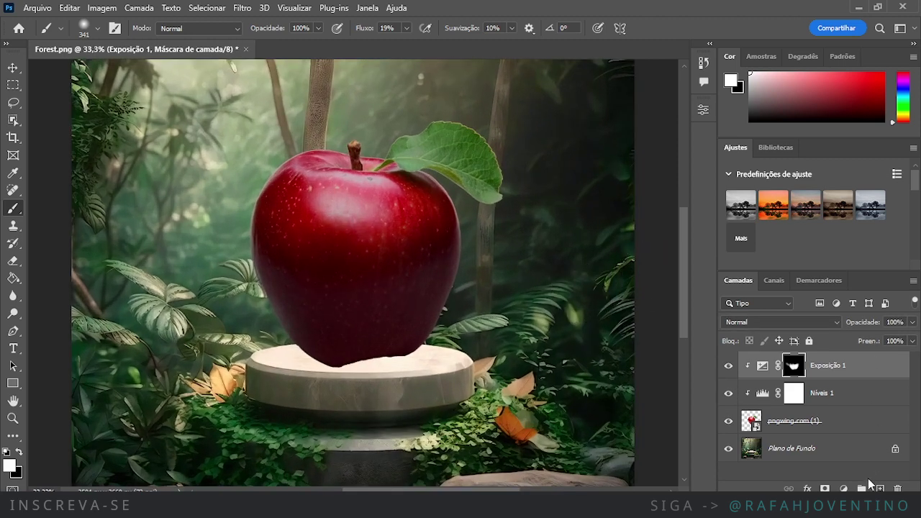
left_click(843, 488)
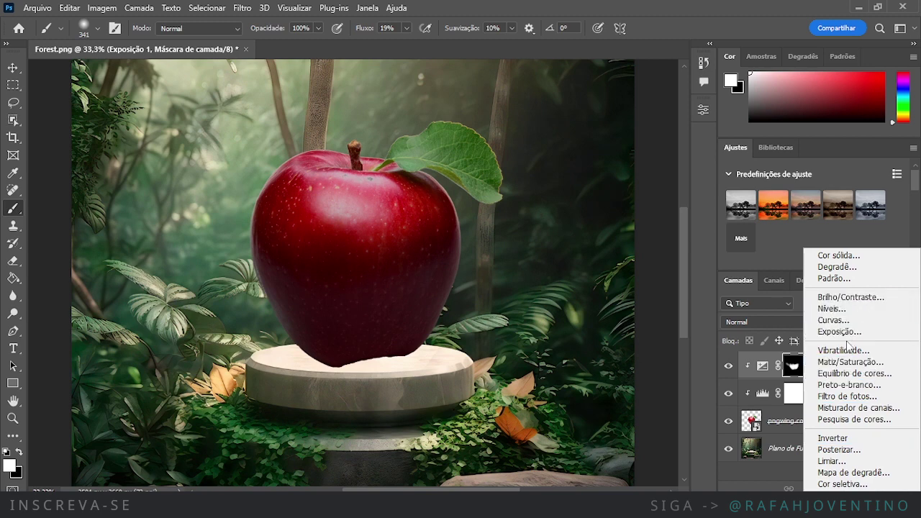
left_click(843, 332)
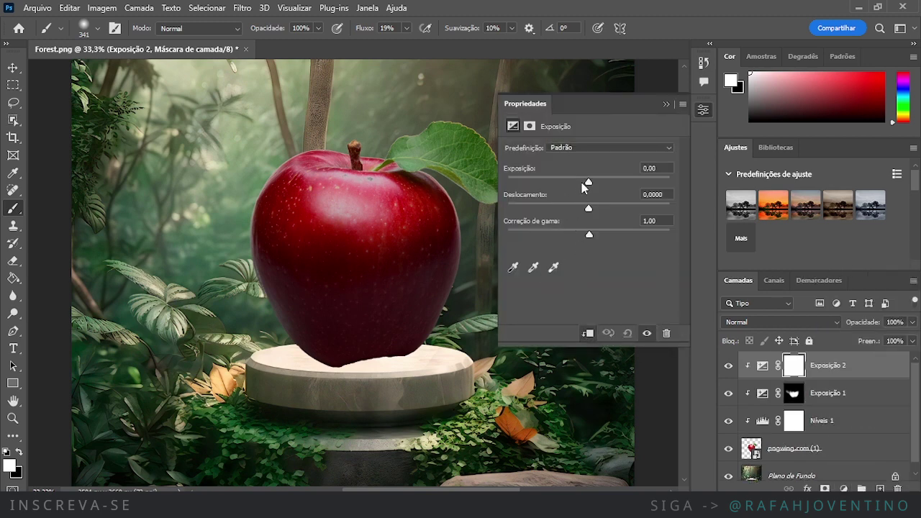
left_click_drag(584, 183, 558, 181)
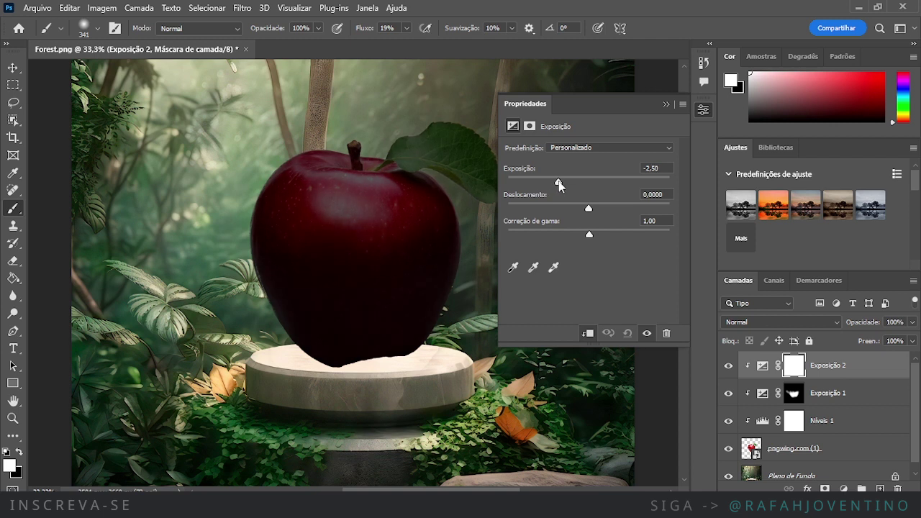
left_click(666, 104)
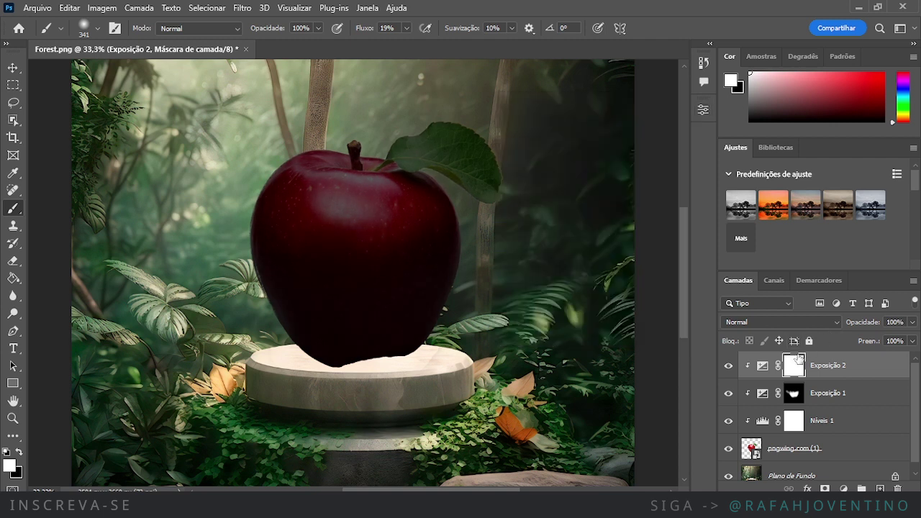
key("ctrl+i")
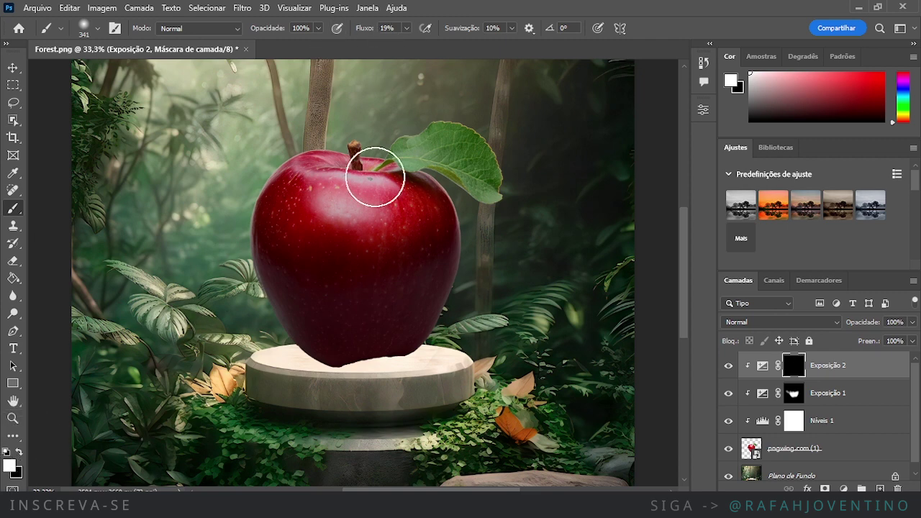
- Paint white on the second Exposure mask along the apple's base and lower edges to deepen the contact shading
left_click_drag(299, 343, 313, 357)
mouse_move(281, 311)
left_mouse_down()
mouse_move(328, 351)
mouse_move(226, 284)
mouse_move(217, 262)
mouse_move(277, 343)
mouse_move(266, 338)
mouse_move(289, 317)
mouse_move(378, 392)
mouse_move(358, 347)
mouse_move(396, 356)
left_mouse_up()
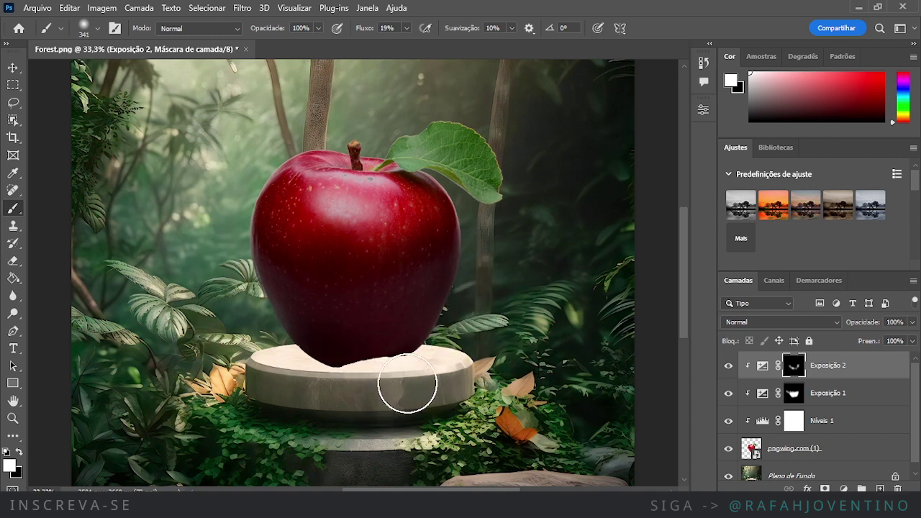
key("ctrl+plus")
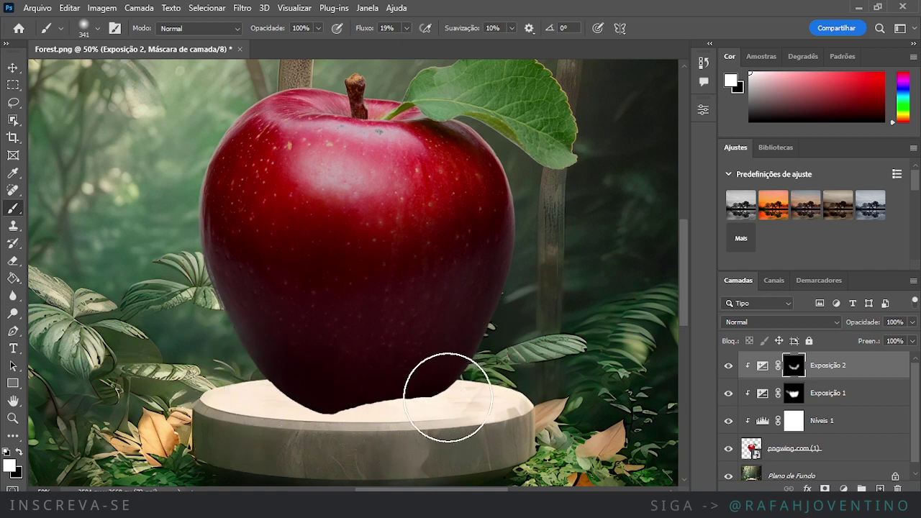
key("ctrl+minus")
key("ctrl+minus")
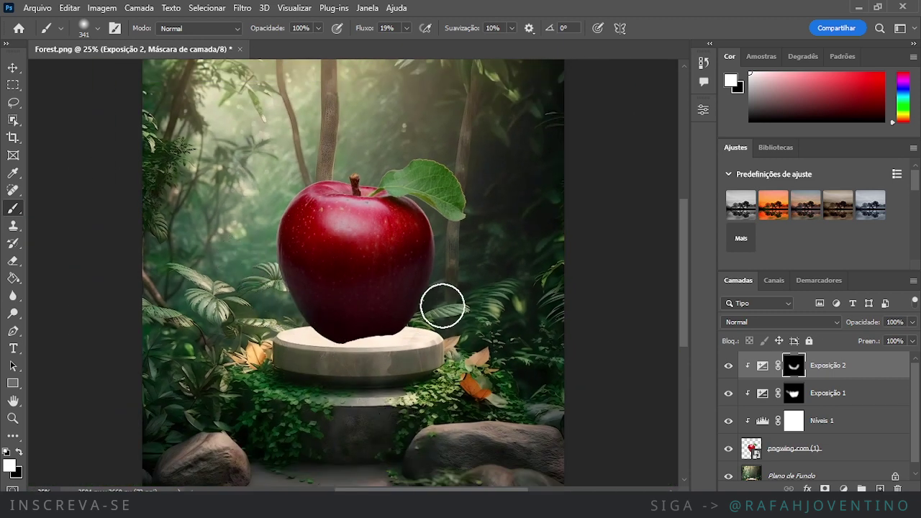
- Extend the white painting on the second Exposure mask around the apple's base and lower side
mouse_move(363, 365)
left_mouse_down()
mouse_move(411, 328)
mouse_move(294, 345)
mouse_move(310, 324)
left_mouse_up()
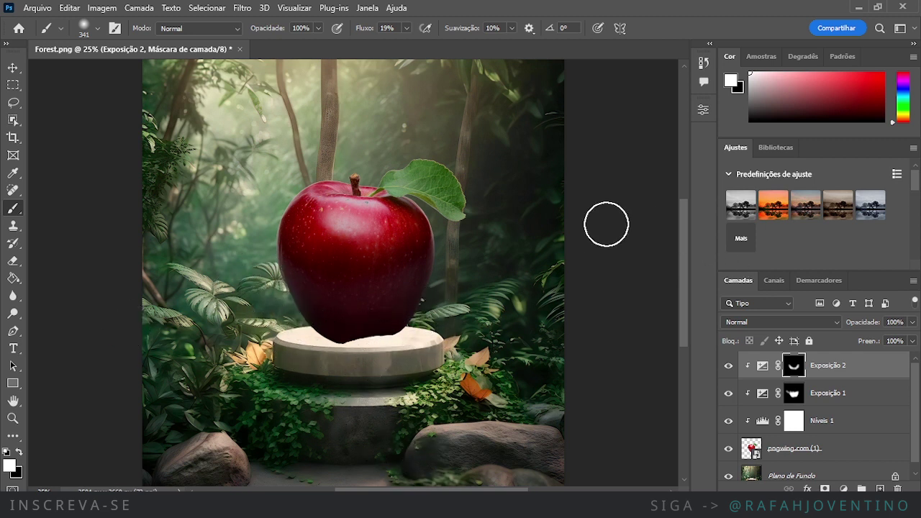
key("ctrl+minus")
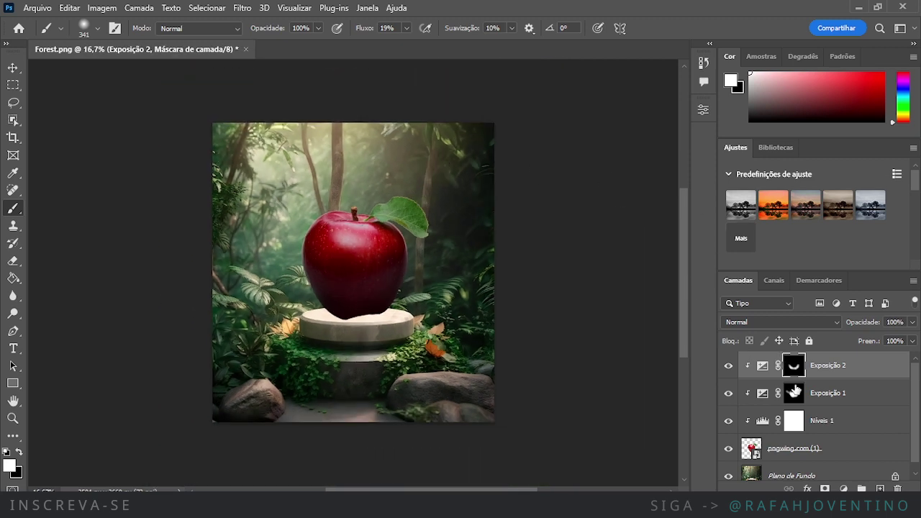
- Add a Color Balance adjustment clipped to the apple and shift its midtones slightly toward cyan, green and blue
left_click(844, 489)
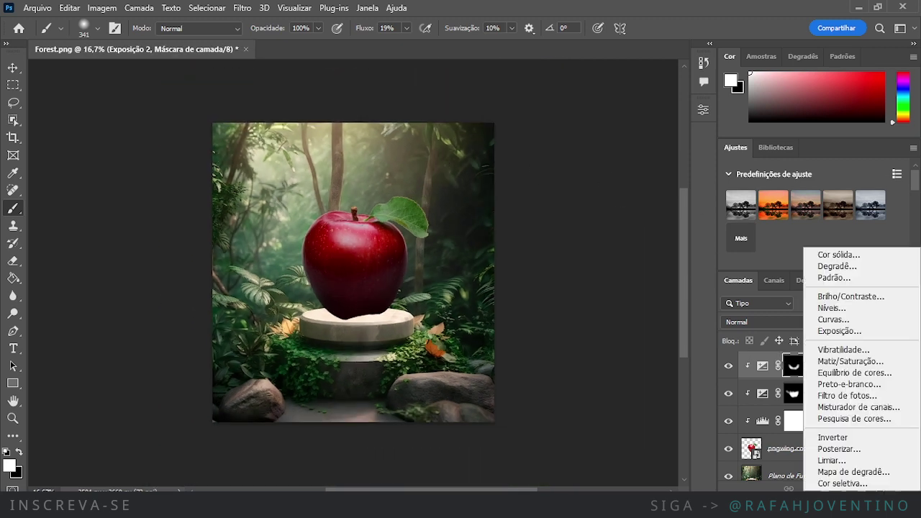
left_click(841, 373)
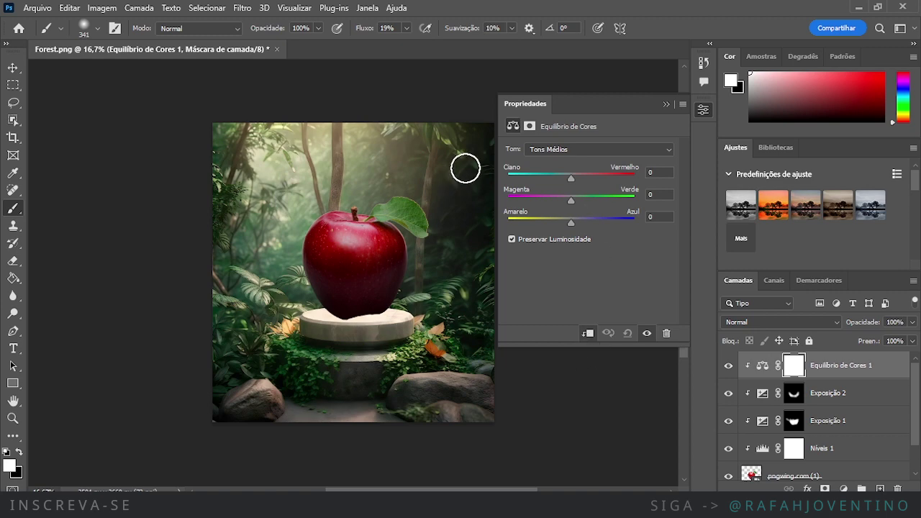
key("ctrl+plus")
key("ctrl+plus")
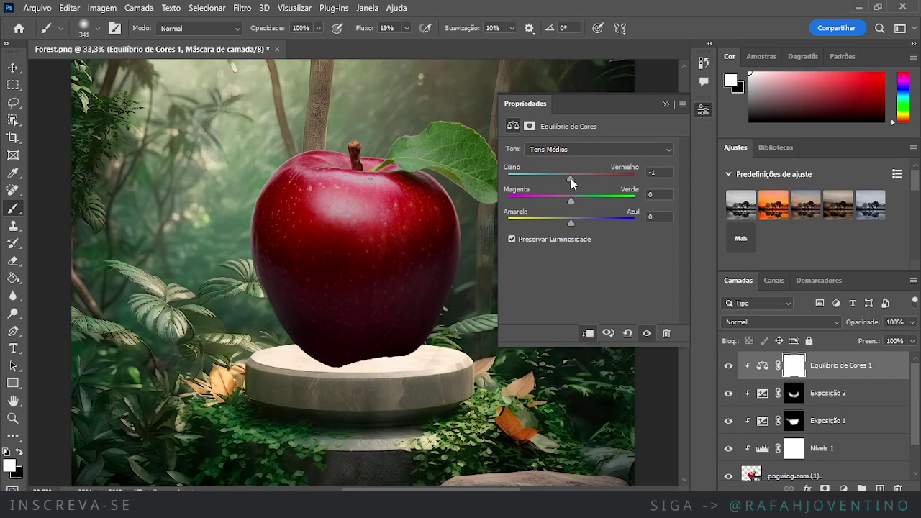
left_click_drag(570, 200, 572, 199)
left_click_drag(569, 222, 573, 222)
mouse_move(568, 180)
left_mouse_down()
mouse_move(540, 176)
mouse_move(603, 173)
mouse_move(569, 175)
left_mouse_up()
left_click_drag(573, 201, 571, 226)
left_click(574, 223)
- Set the Color Balance shadows to -4 cyan-red, +5 magenta-green and +2 yellow-blue
left_click(546, 149)
left_click(536, 161)
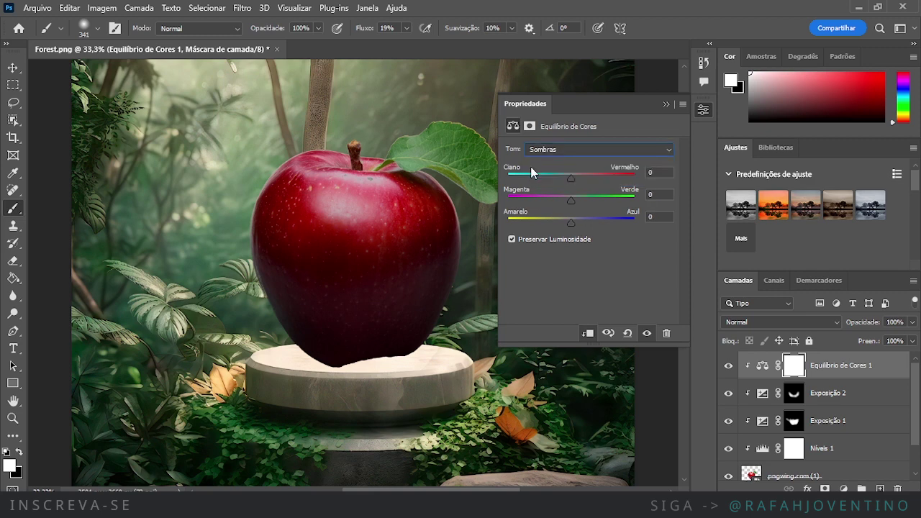
left_click_drag(573, 180, 572, 221)
left_click(654, 216)
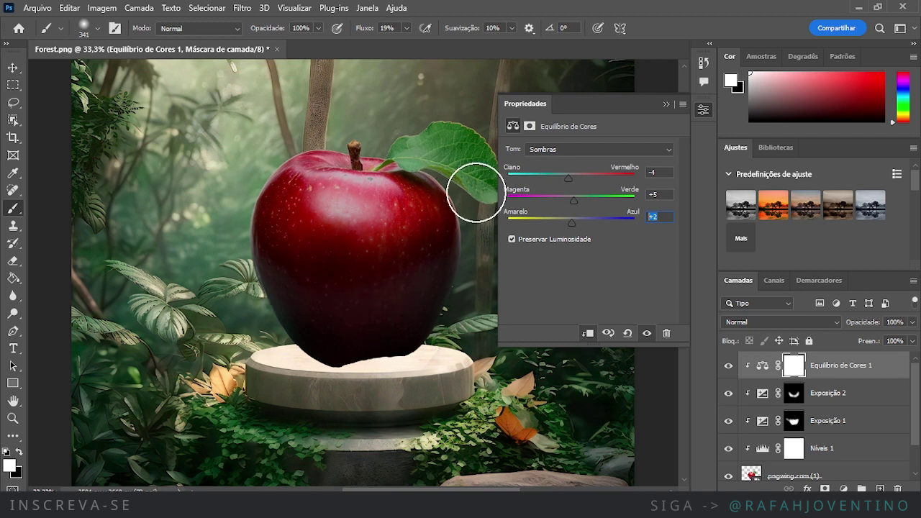
- Set the Color Balance highlights to -2 cyan-red, +4 magenta-green and +4 yellow-blue
left_click(551, 149)
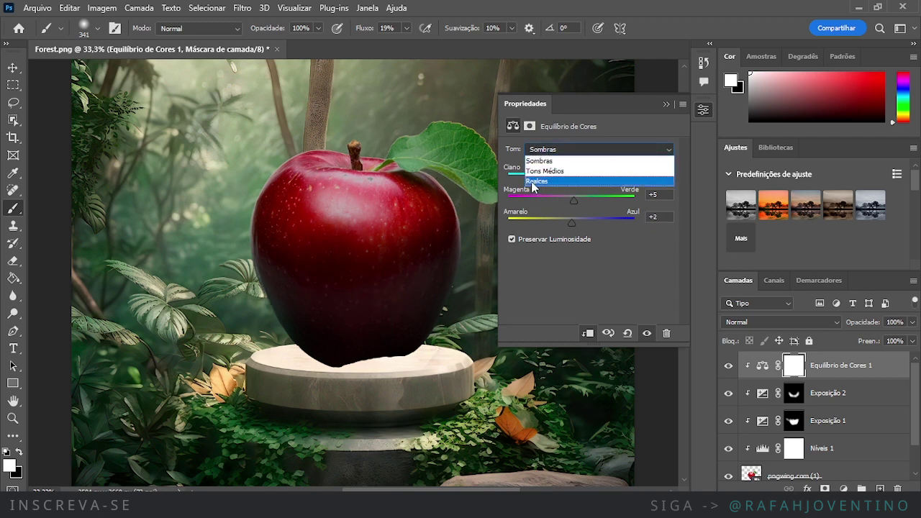
left_click(536, 181)
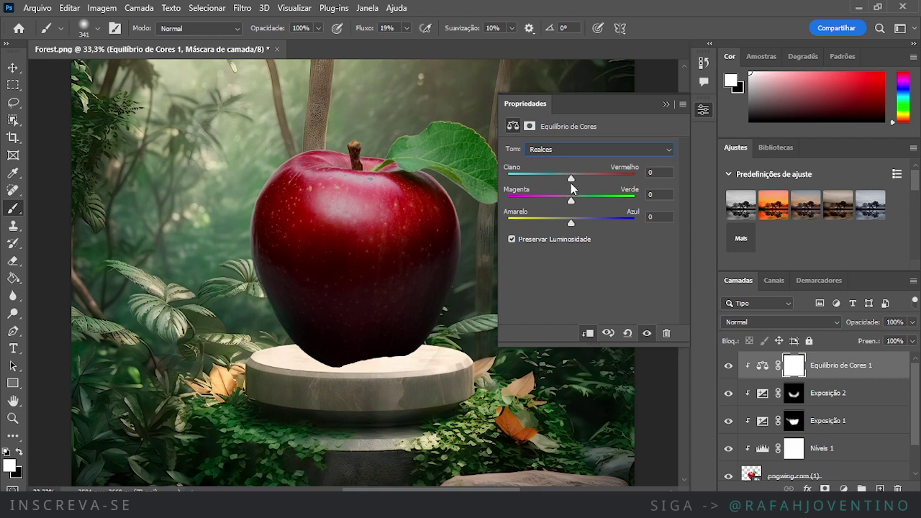
left_click_drag(571, 179, 574, 219)
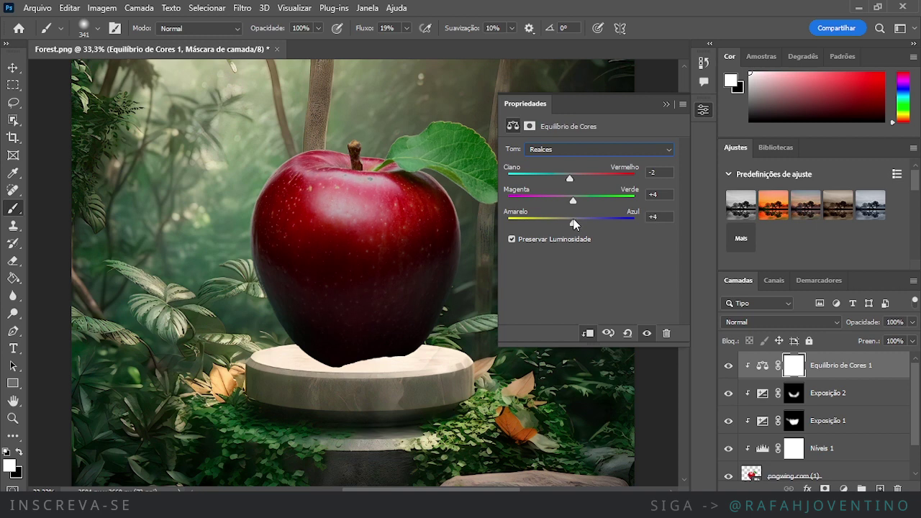
left_click(646, 217)
- Compare the apple with and without the Color Balance adjustment, both close up and in the full composition
left_click(646, 334)
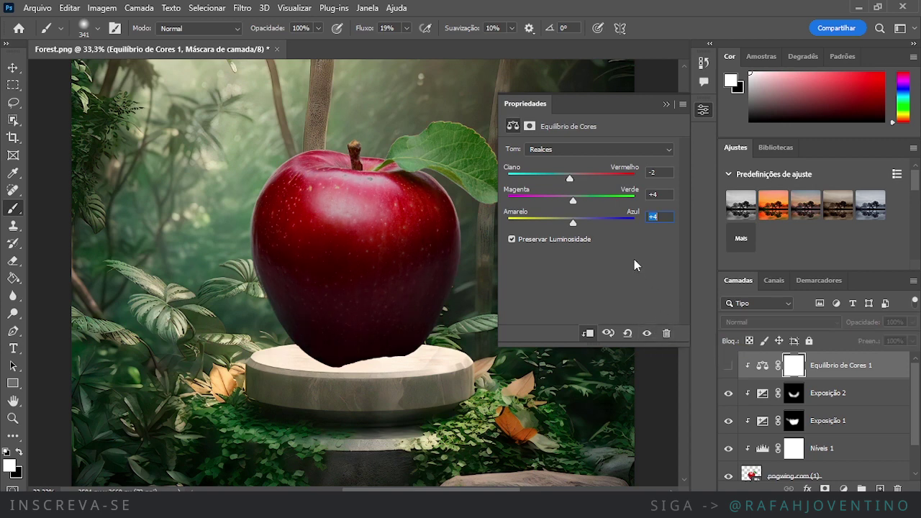
left_click(646, 332)
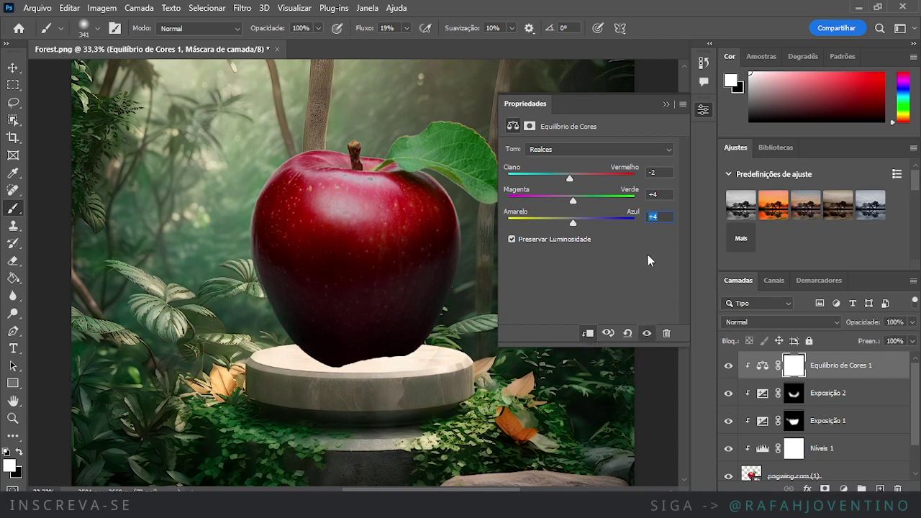
key("ctrl+minus")
key("ctrl+minus")
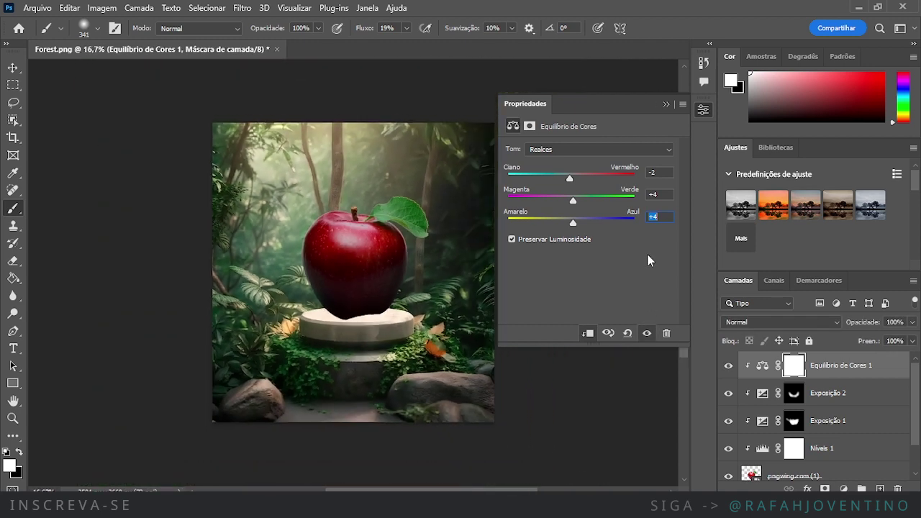
left_click(646, 334)
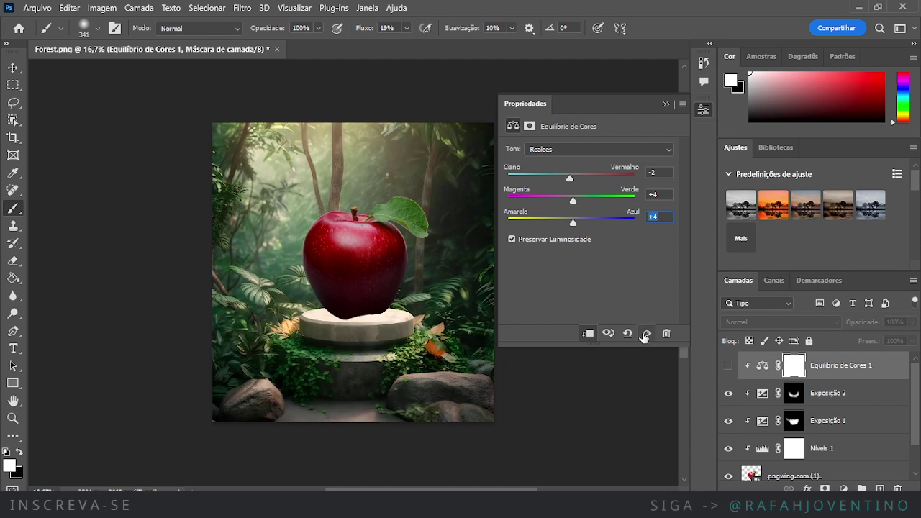
left_click(645, 333)
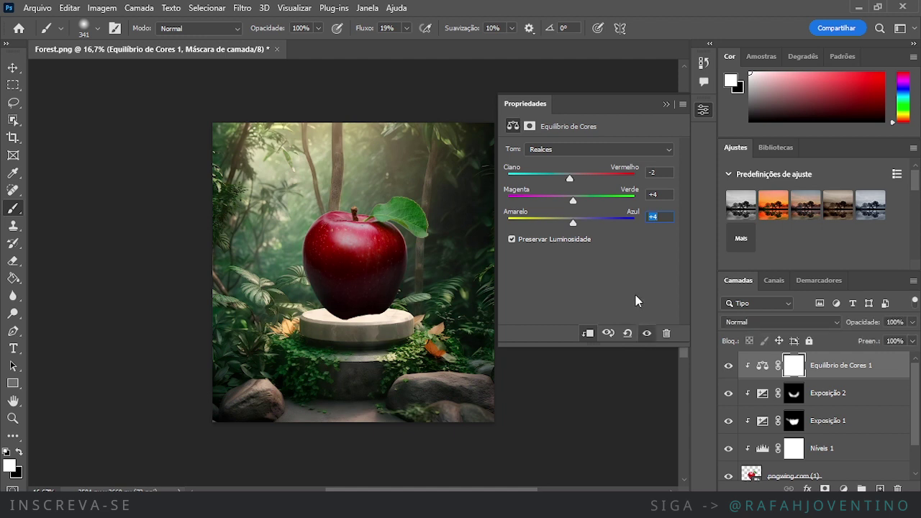
left_click(646, 333)
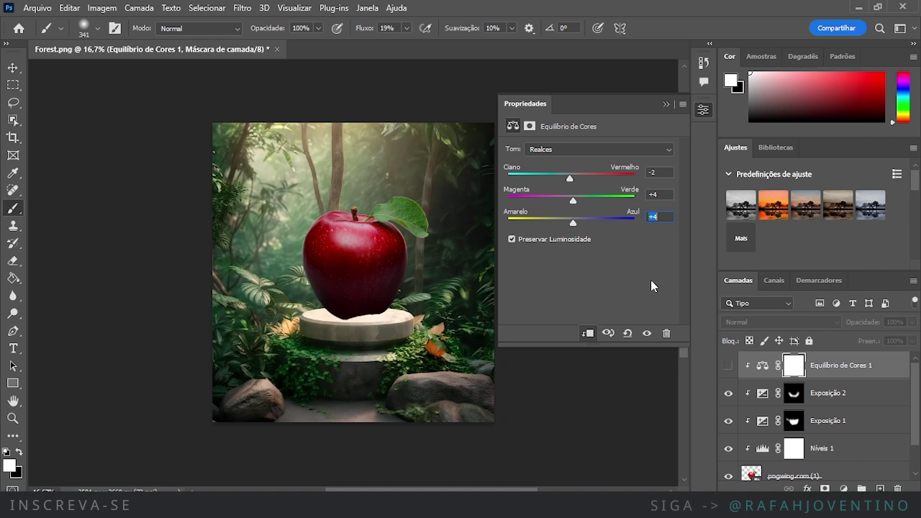
left_click(647, 333)
left_click(665, 105)
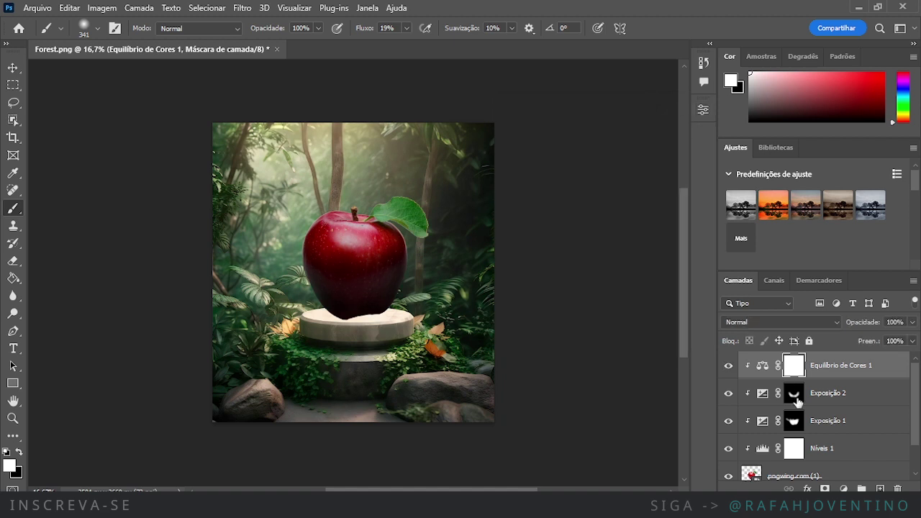
- Paint black over the leaf on the Color Balance mask with a 177 px soft brush to exclude it from the tint
key("ctrl+plus")
key("ctrl+plus")
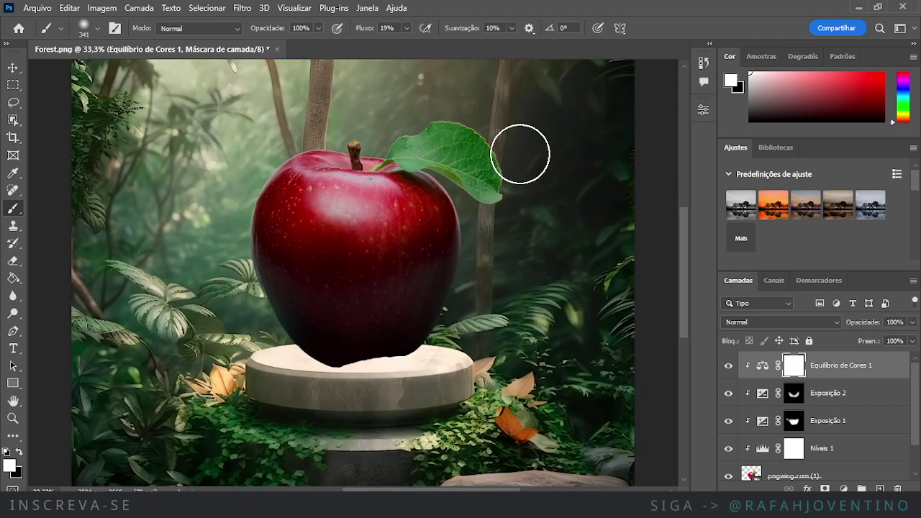
left_click_drag(683, 237, 682, 218)
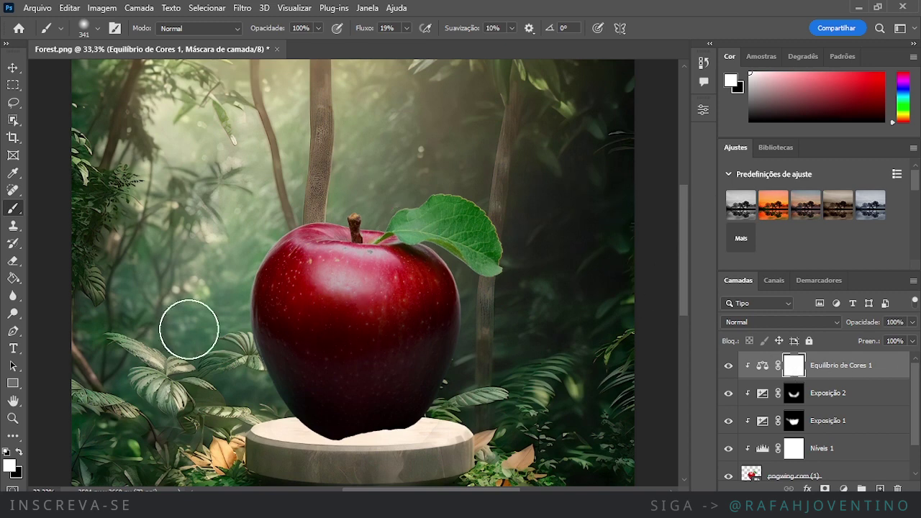
key("ctrl+plus")
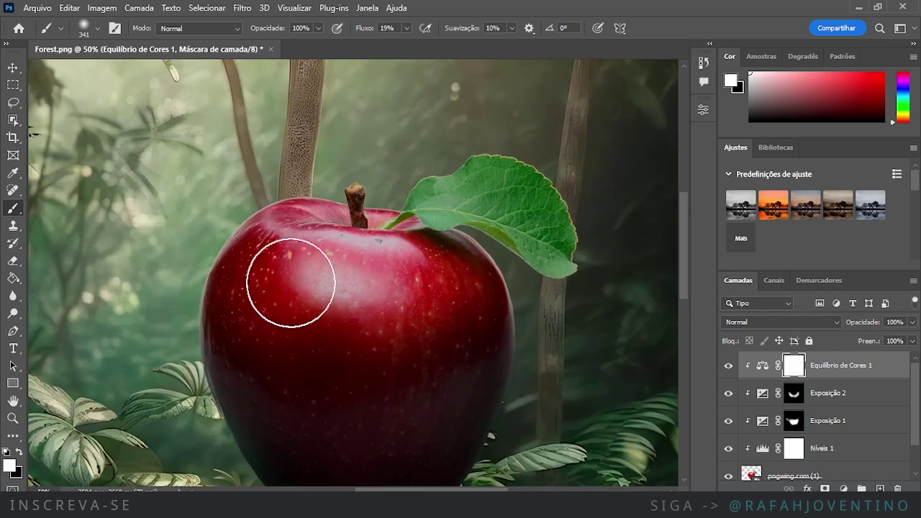
left_click(20, 452)
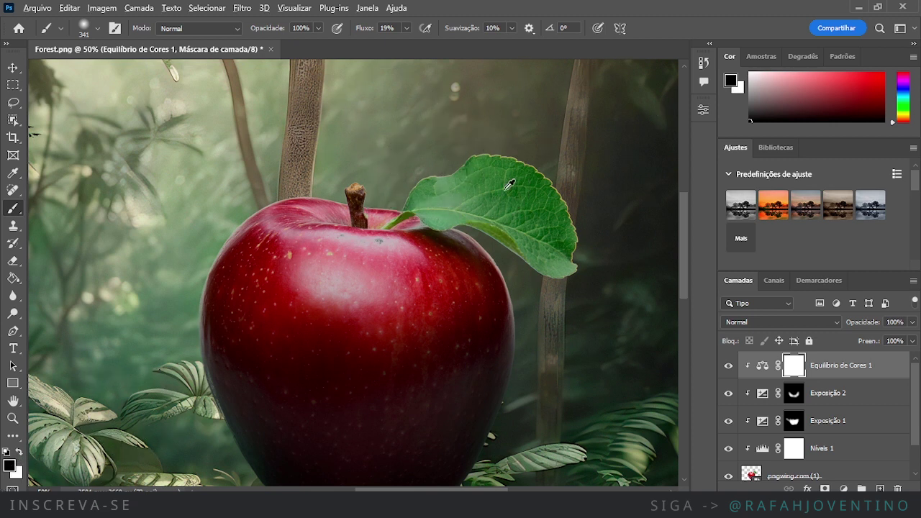
left_click_drag(506, 187, 473, 187)
mouse_move(531, 209)
left_mouse_down()
mouse_move(550, 228)
mouse_move(542, 246)
mouse_move(511, 214)
mouse_move(502, 177)
mouse_move(473, 215)
mouse_move(456, 187)
mouse_move(439, 196)
mouse_move(466, 203)
mouse_move(401, 203)
mouse_move(467, 202)
mouse_move(482, 174)
mouse_move(518, 186)
mouse_move(495, 179)
mouse_move(526, 235)
mouse_move(491, 169)
mouse_move(538, 240)
mouse_move(505, 177)
mouse_move(550, 241)
mouse_move(554, 230)
mouse_move(538, 210)
mouse_move(508, 205)
mouse_move(537, 250)
mouse_move(485, 204)
mouse_move(505, 179)
mouse_move(563, 256)
mouse_move(505, 185)
mouse_move(425, 208)
mouse_move(476, 212)
mouse_move(411, 208)
mouse_move(454, 187)
mouse_move(499, 219)
mouse_move(575, 245)
mouse_move(523, 195)
mouse_move(545, 268)
left_mouse_up()
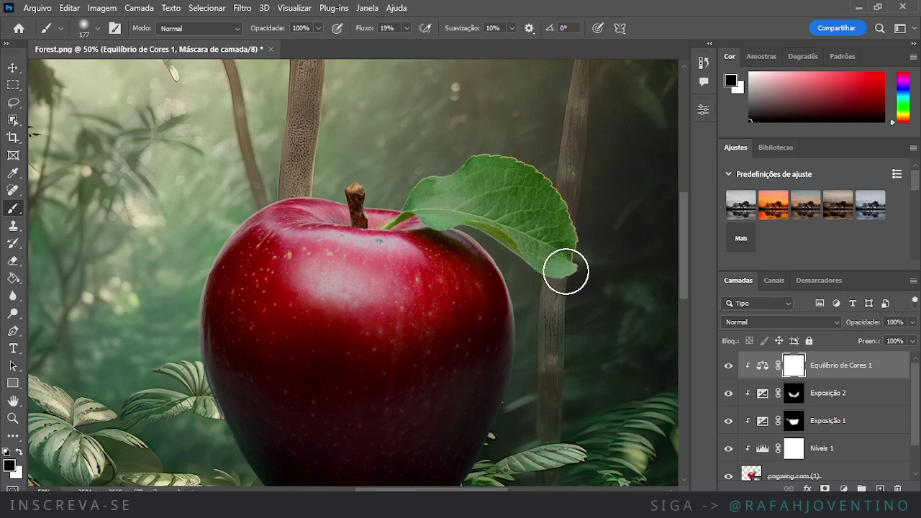
- Add a Hue/Saturation adjustment clipped to the apple and set its saturation to -11
key("ctrl+minus")
key("ctrl+minus")
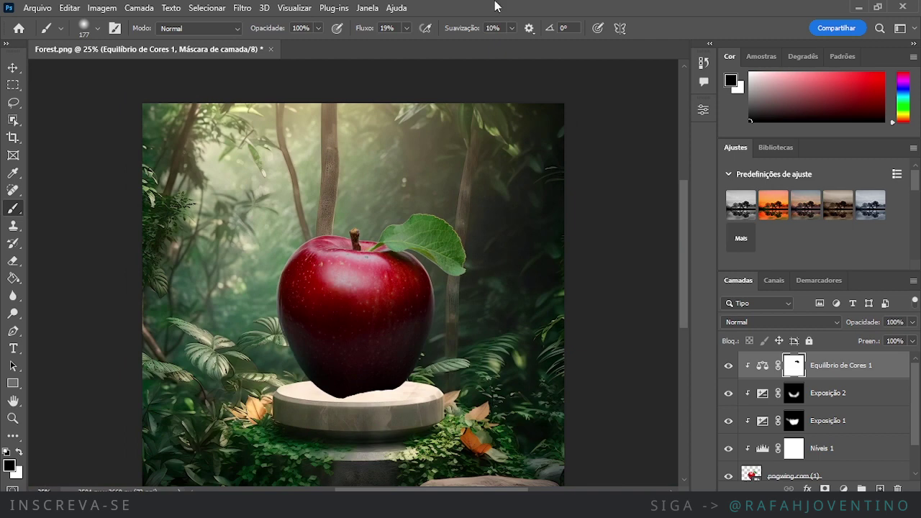
key("ctrl+minus")
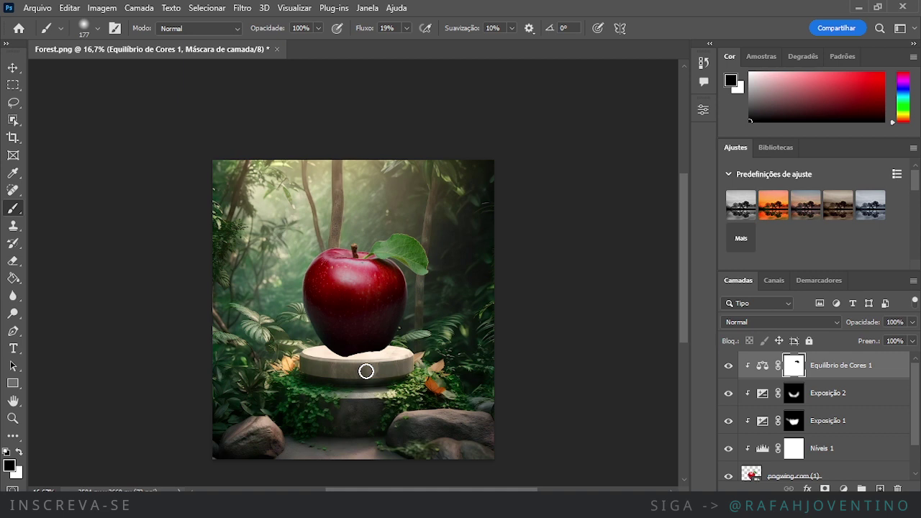
left_click(843, 488)
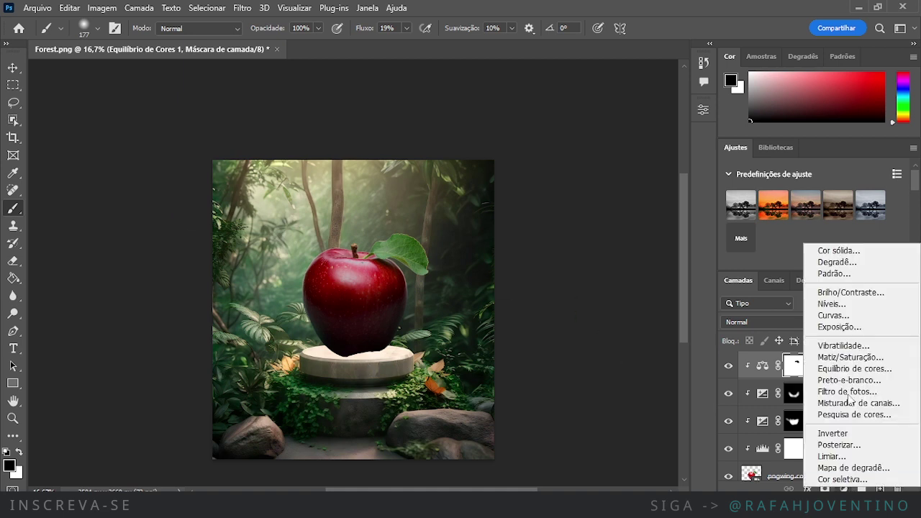
left_click(850, 357)
left_click(588, 333)
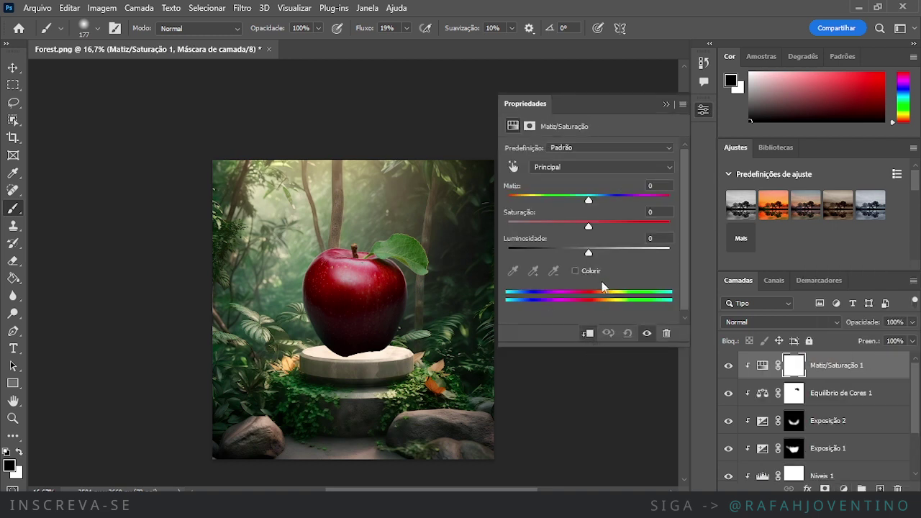
mouse_move(586, 229)
left_mouse_down()
mouse_move(512, 224)
mouse_move(653, 219)
mouse_move(582, 227)
left_mouse_up()
key("ctrl+plus")
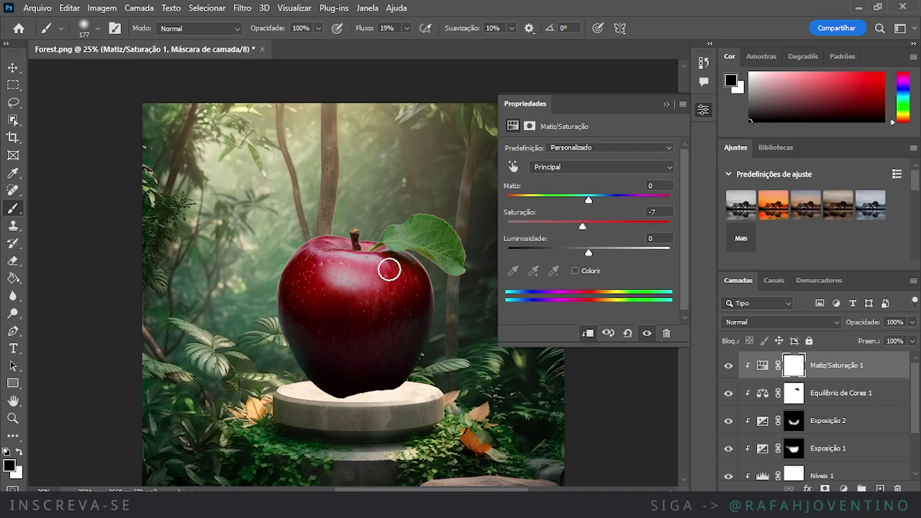
key("ctrl+minus")
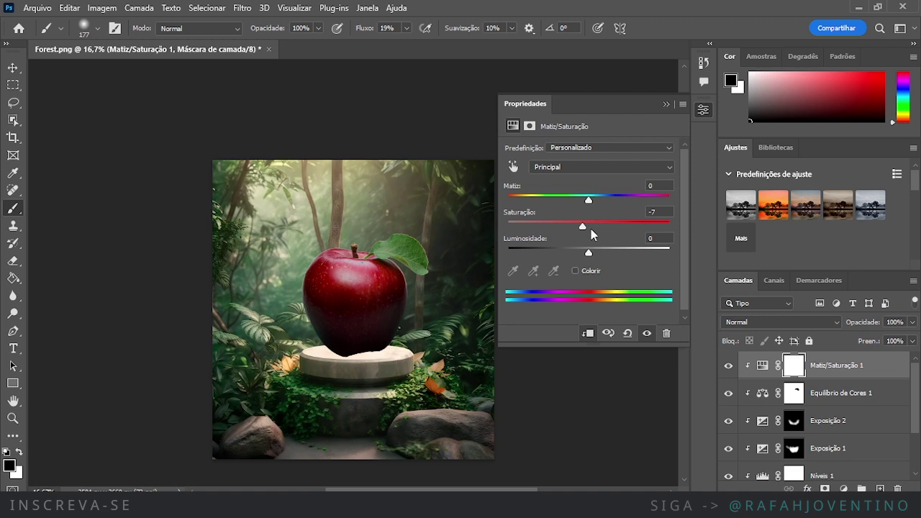
left_click_drag(583, 227, 579, 225)
- Compare the apple with and without the Hue/Saturation adjustment
left_click(646, 333)
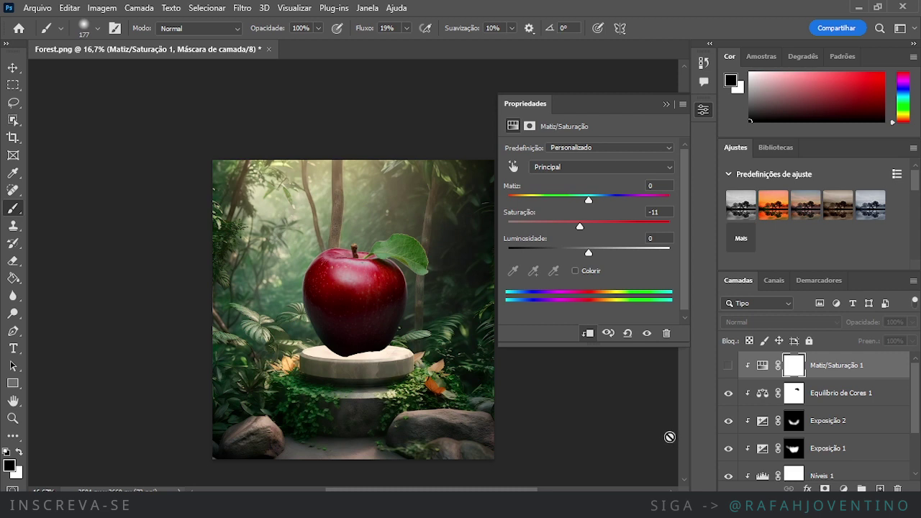
left_click(646, 333)
left_click(646, 333)
left_click(647, 333)
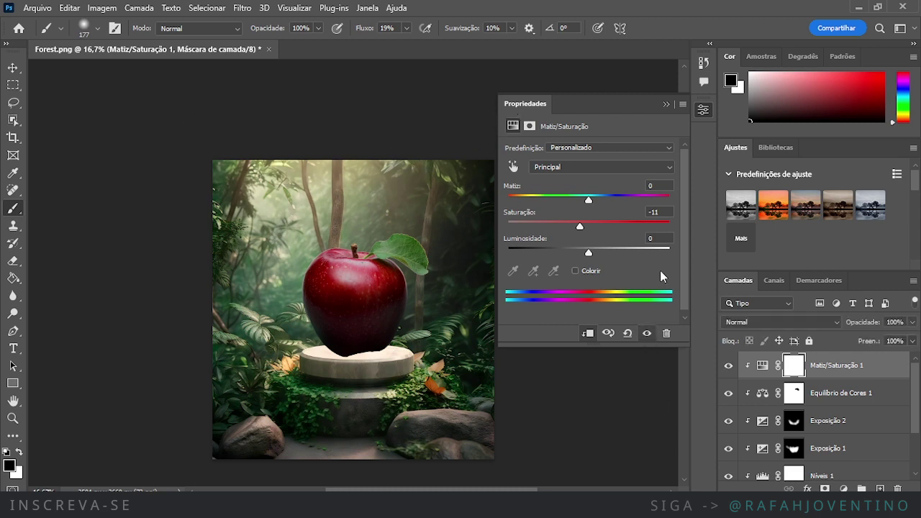
left_click(647, 333)
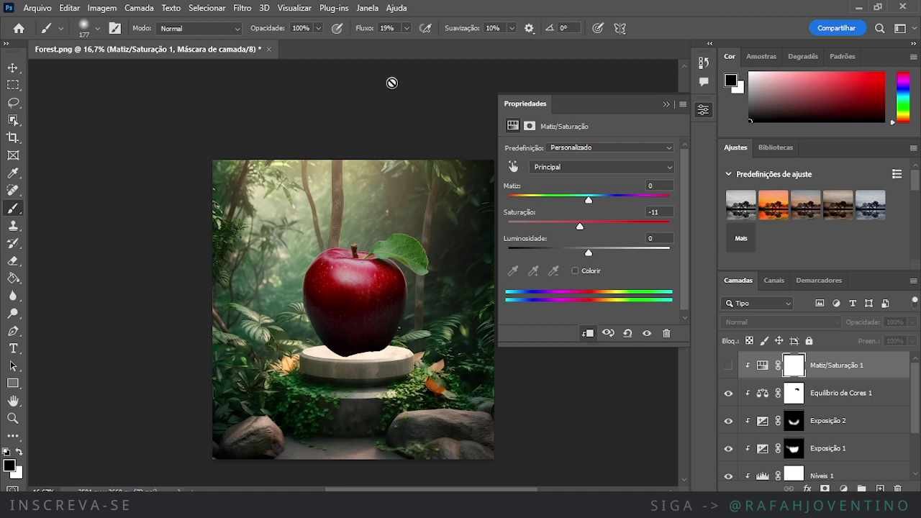
left_click(647, 334)
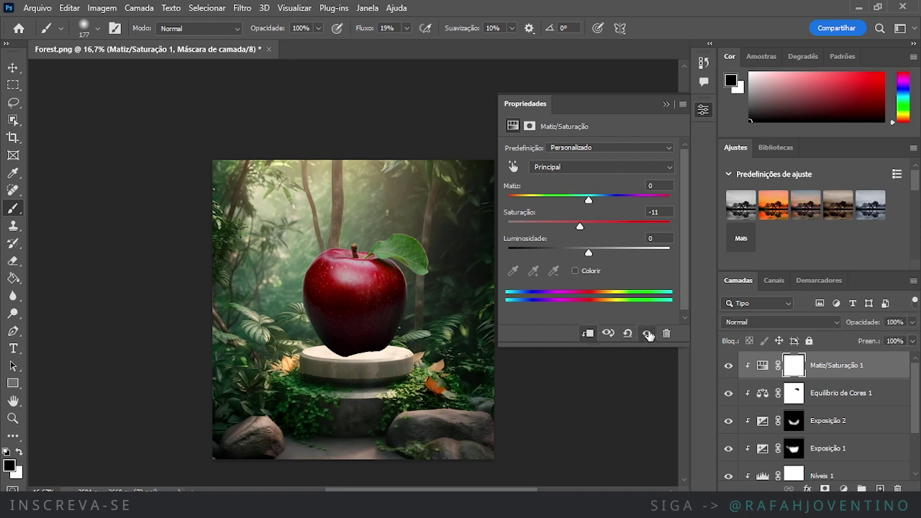
left_click(665, 104)
- Hide the Levels, both Exposure, Color Balance and Hue/Saturation adjustments to view the apple in its original look
scroll(792, 432, "down", 2)
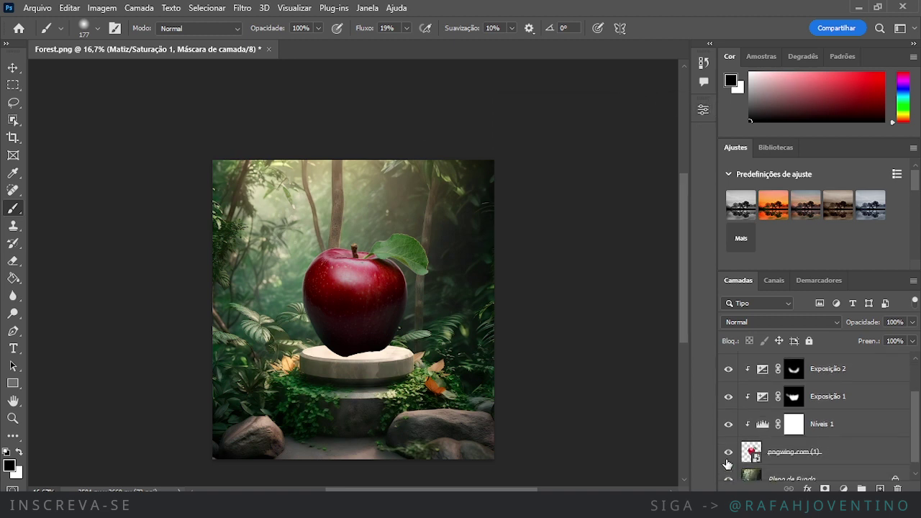
left_click(728, 424)
left_click(728, 396)
left_click(728, 368)
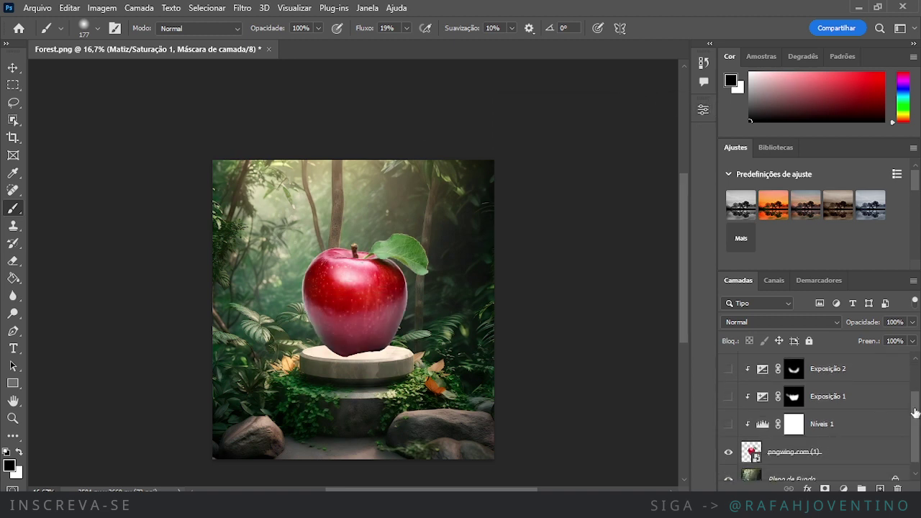
scroll(871, 365, "up", 2)
left_click(728, 393)
left_click(728, 365)
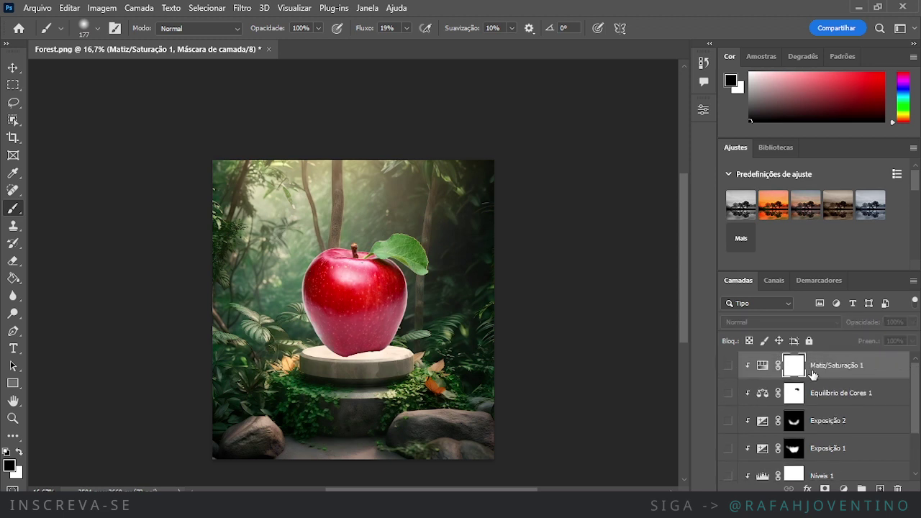
- Show the Levels, both Exposure, Color Balance and Hue/Saturation adjustments on the apple again
scroll(912, 408, "down", 3)
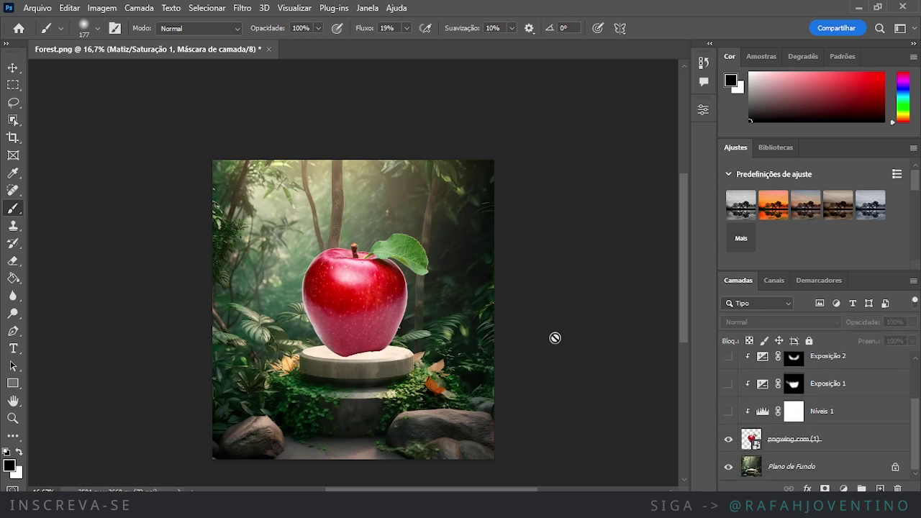
left_click(728, 356)
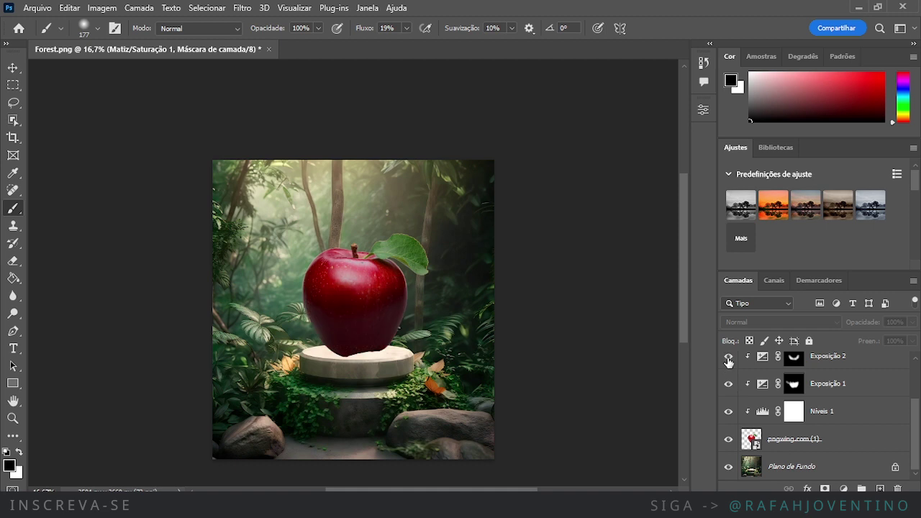
scroll(758, 401, "up", 2)
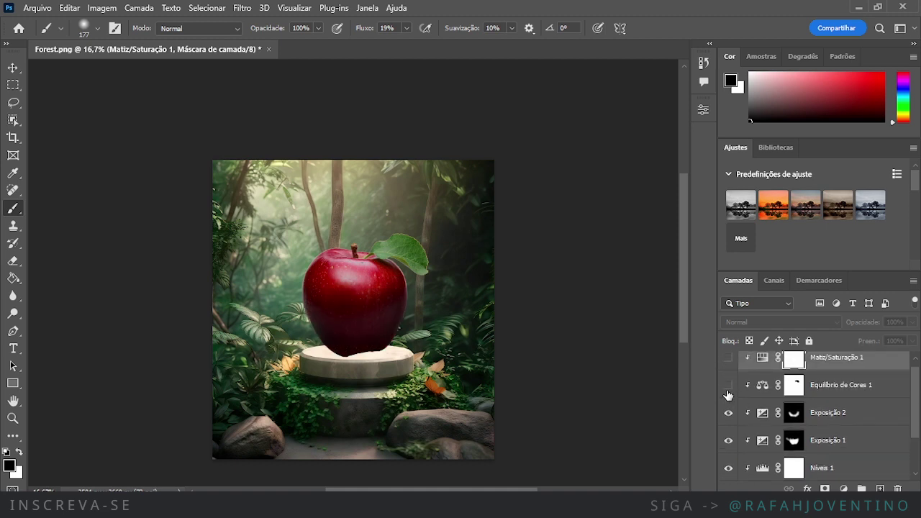
left_click(727, 363)
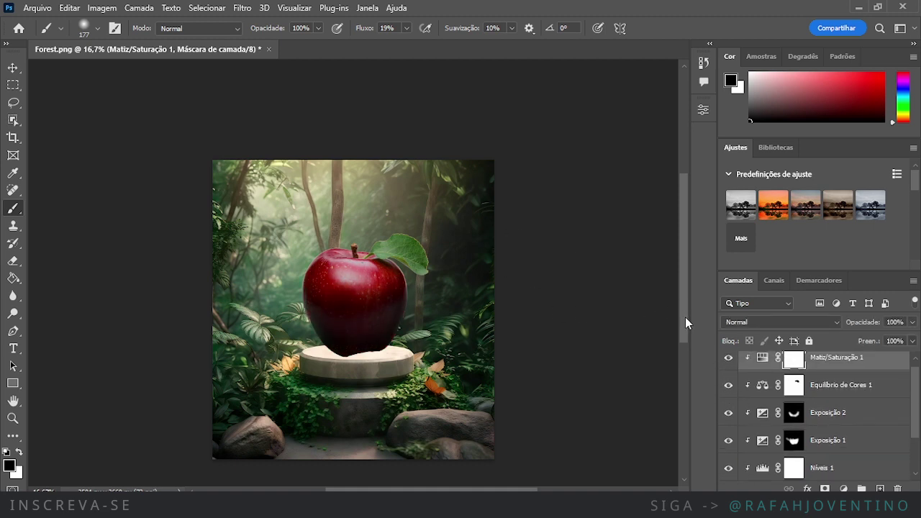
- Create a new empty layer directly above the background, beneath the apple, and name it sombra1
left_click_drag(684, 320, 683, 336)
key("ctrl+plus")
key("ctrl+plus")
key("ctrl+plus")
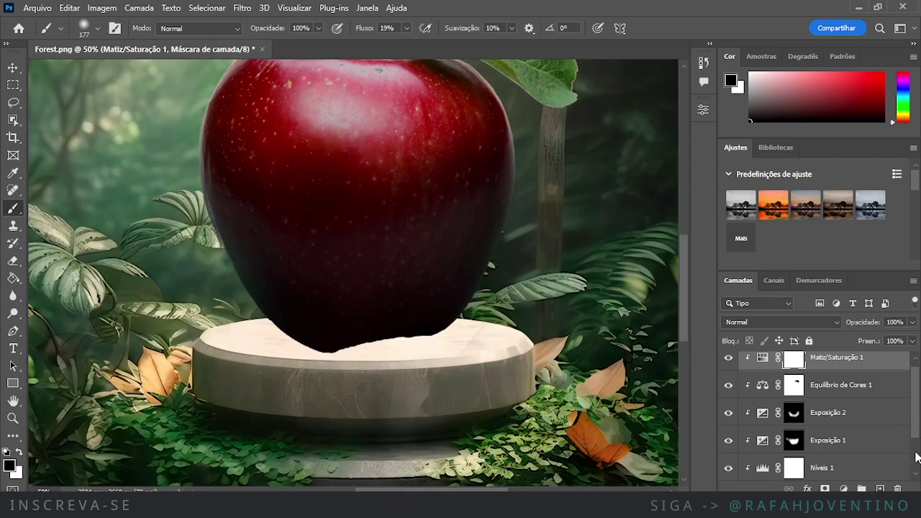
left_click_drag(916, 430, 916, 467)
left_click(770, 463)
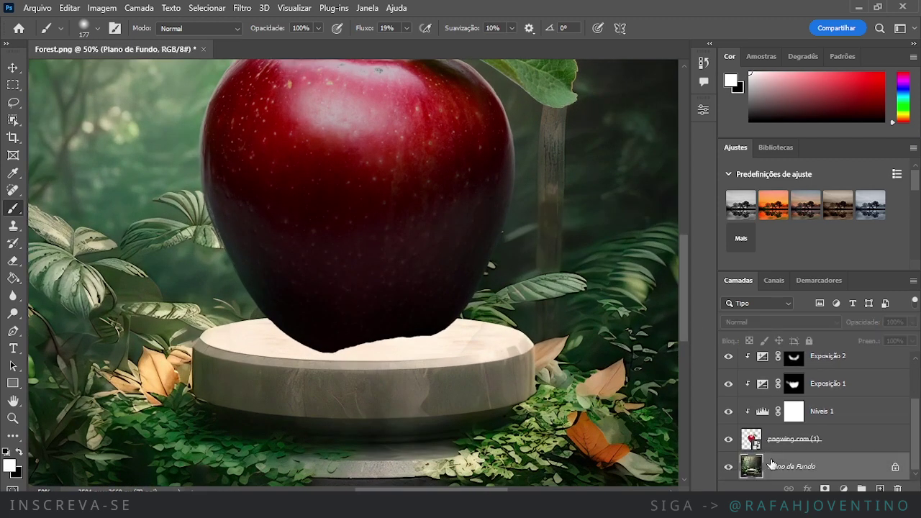
key("ctrl+minus")
key("ctrl+minus")
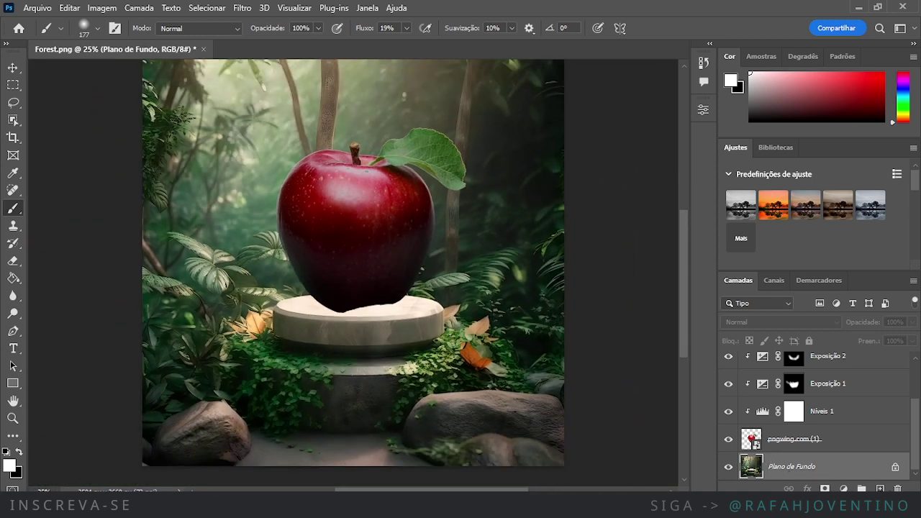
key("ctrl+shift+alt+n")
double_click(784, 466)
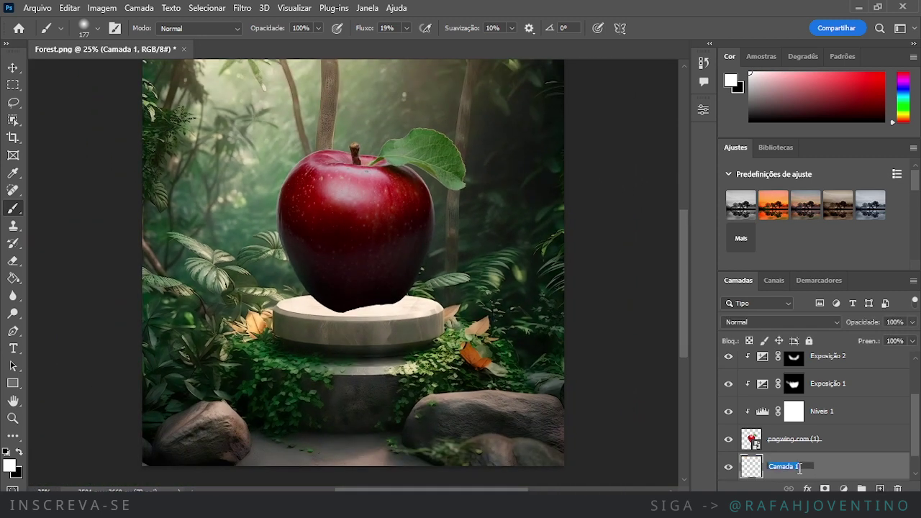
type("sombra1")
key("Return")
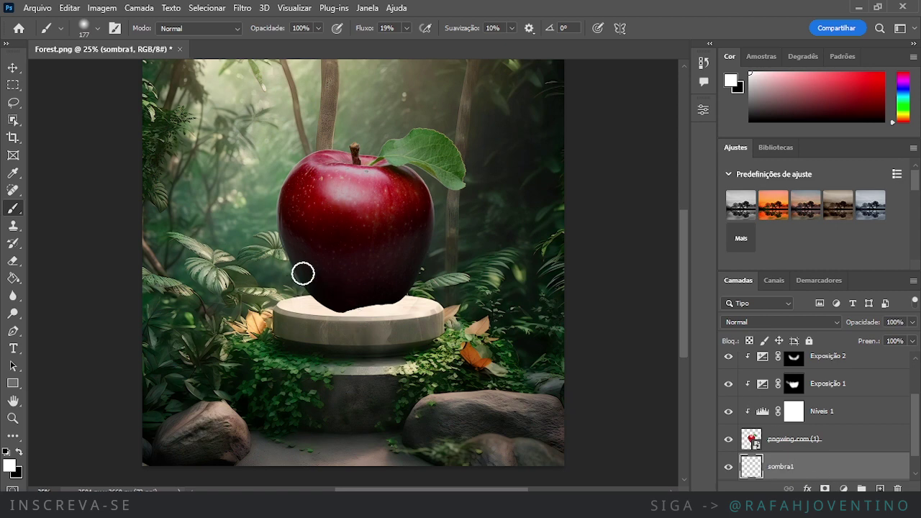
- Flatten the soft brush tip into a thin horizontal ellipse and enlarge it to 1005 px to span the pedestal top
key("ctrl+plus")
key("ctrl+plus")
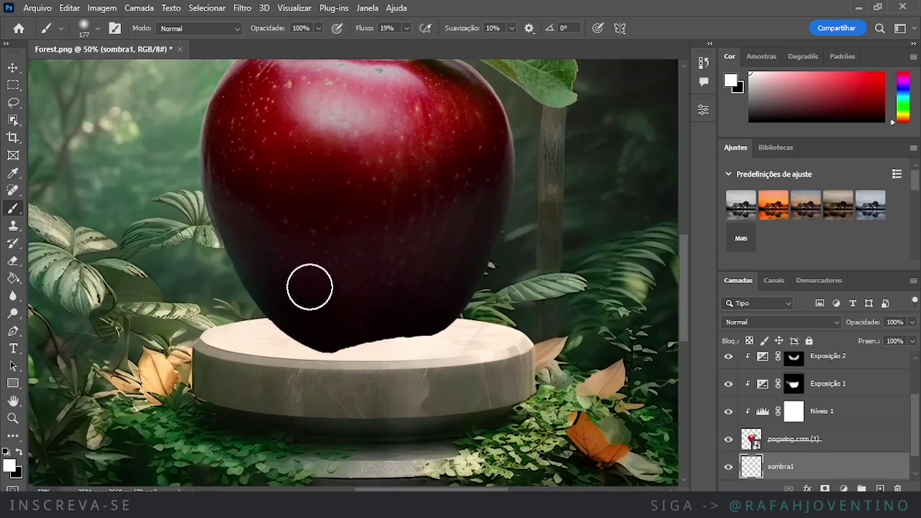
right_click(350, 345)
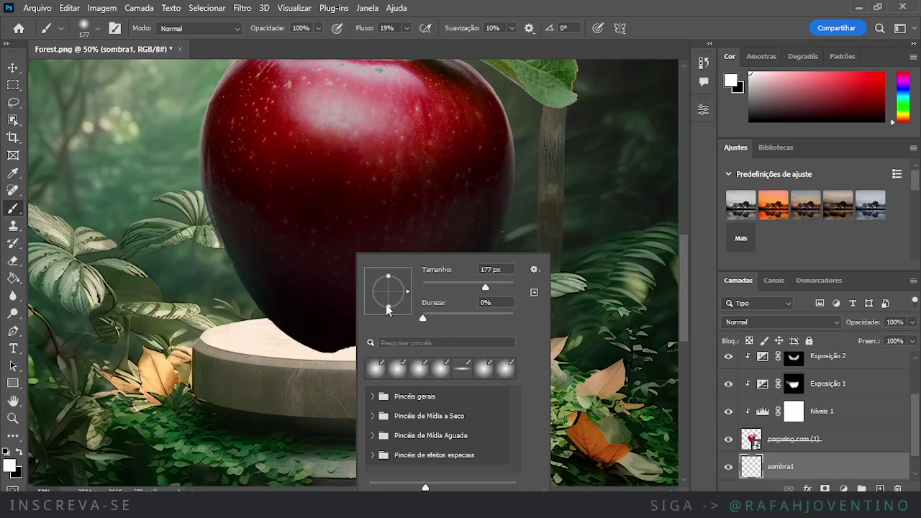
left_click_drag(386, 304, 386, 295)
left_click(481, 2)
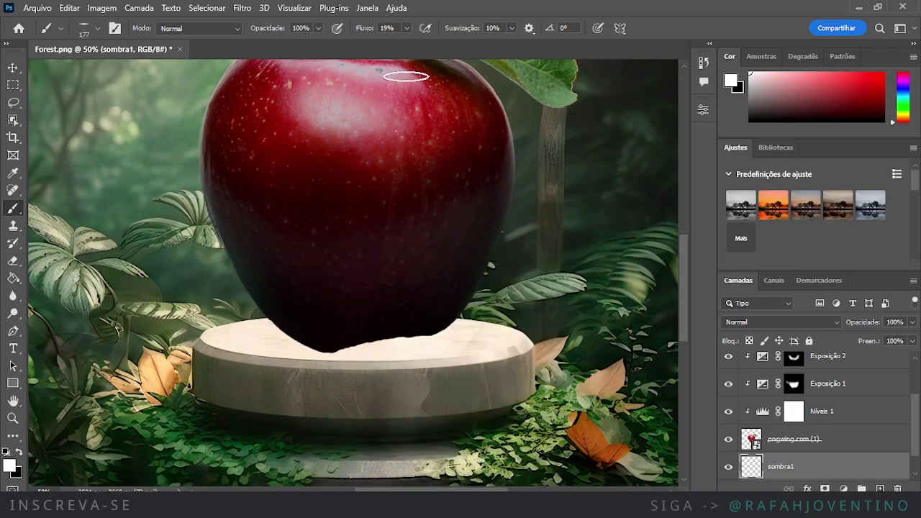
scroll(400, 309, "up", 1)
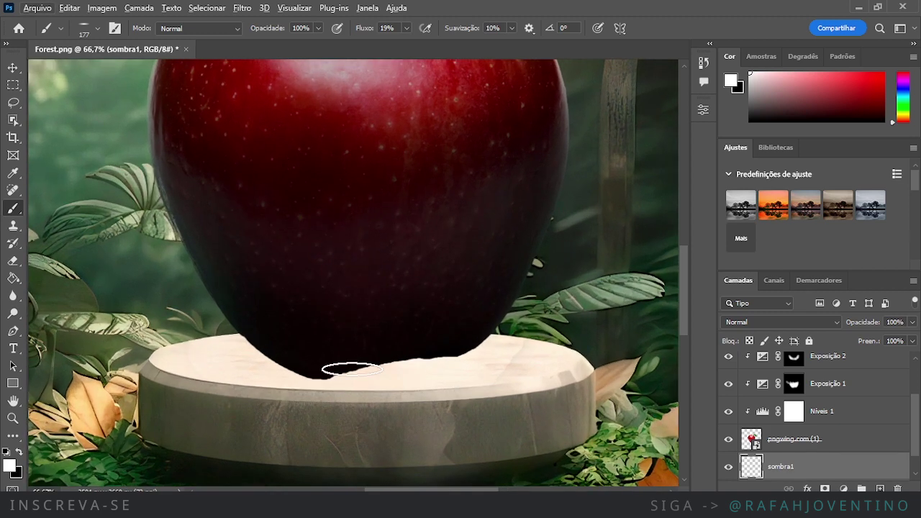
left_click_drag(352, 369, 536, 346)
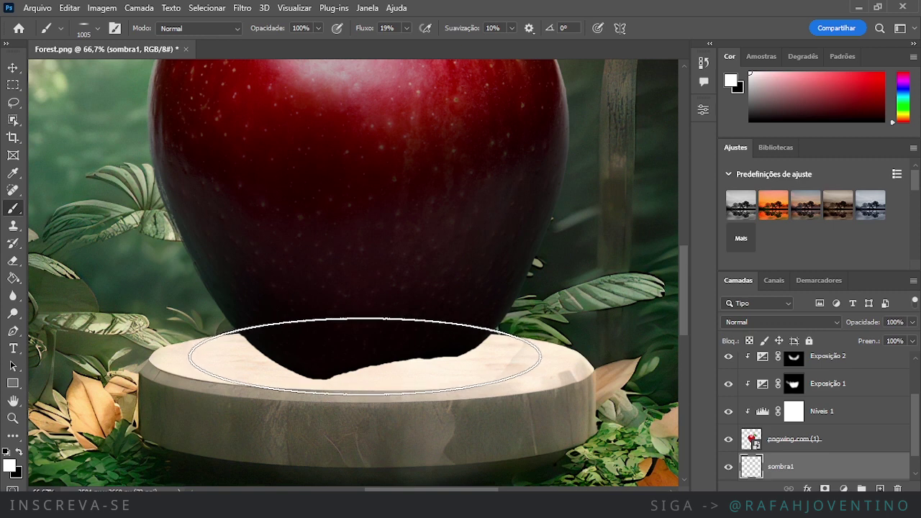
- Build up a soft black shadow beneath the apple on the pedestal top with the flattened brush, enlarging it to 1143 px
key("x")
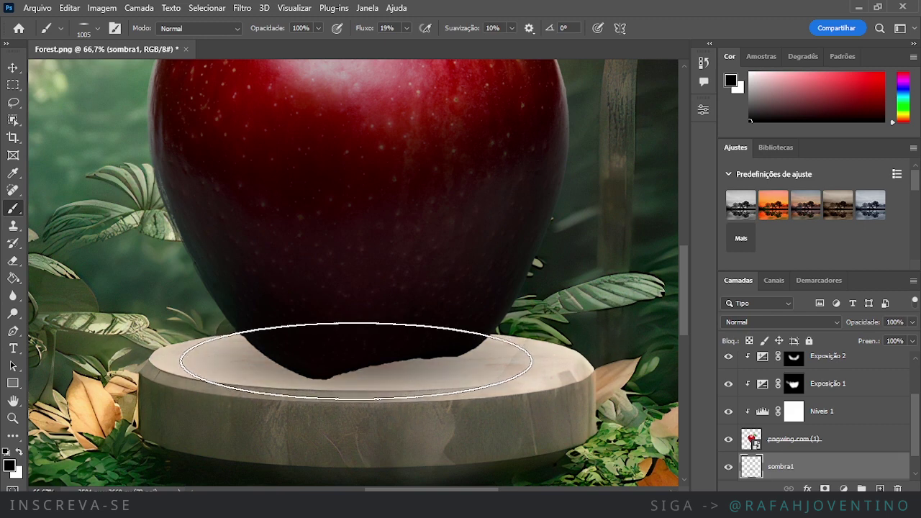
left_click(356, 361)
left_click(356, 361)
left_click(356, 361)
left_click(355, 361)
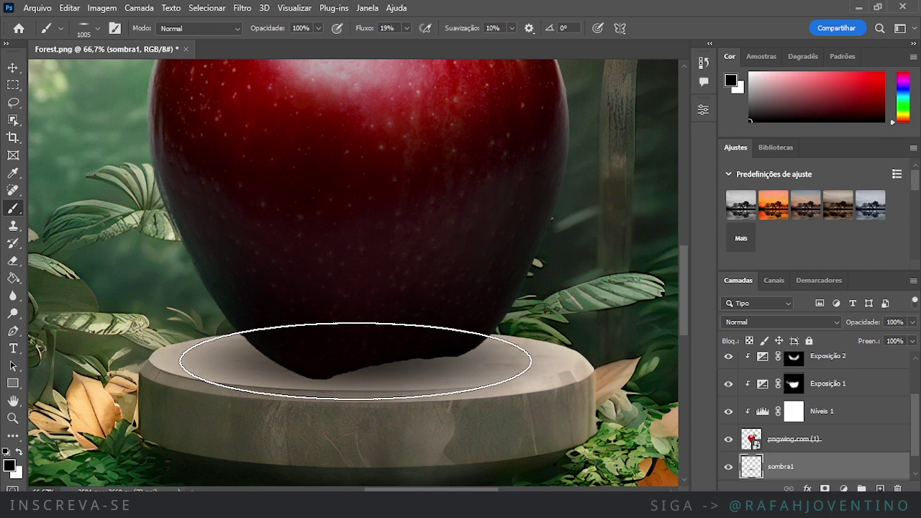
left_click(355, 361)
left_click(349, 361)
left_click(346, 362)
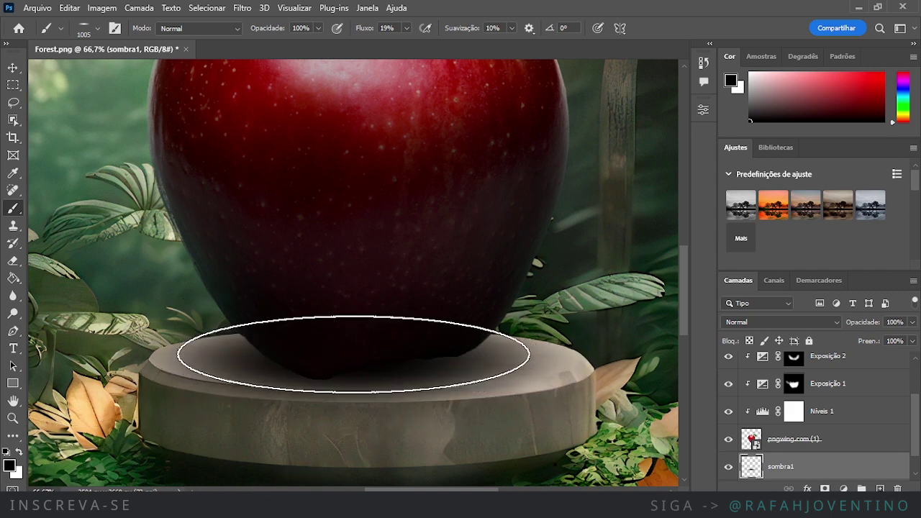
left_click_drag(352, 353, 375, 354)
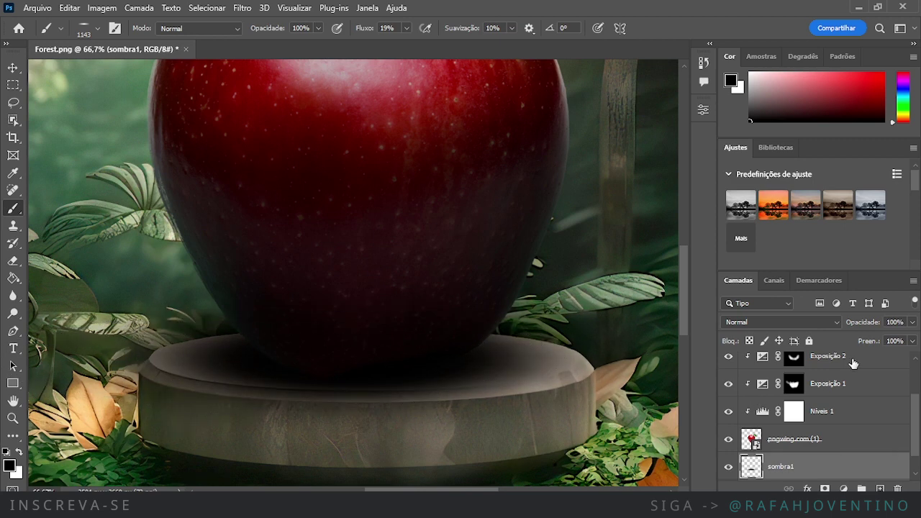
- Fit the whole image in view and compare the composition with and without the sombra1 shadow
key("ctrl+minus")
key("ctrl+minus")
key("ctrl+minus")
key("ctrl+minus")
key("ctrl+minus")
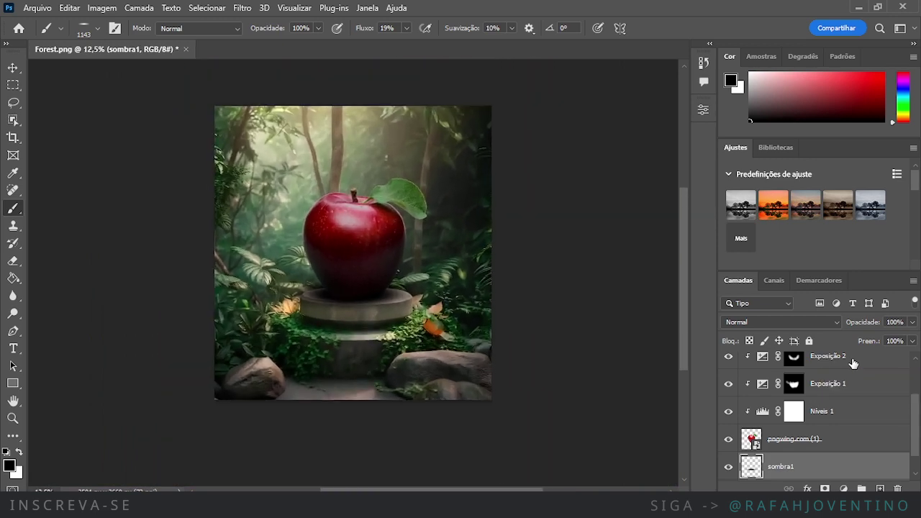
key("ctrl+plus")
key("ctrl+plus")
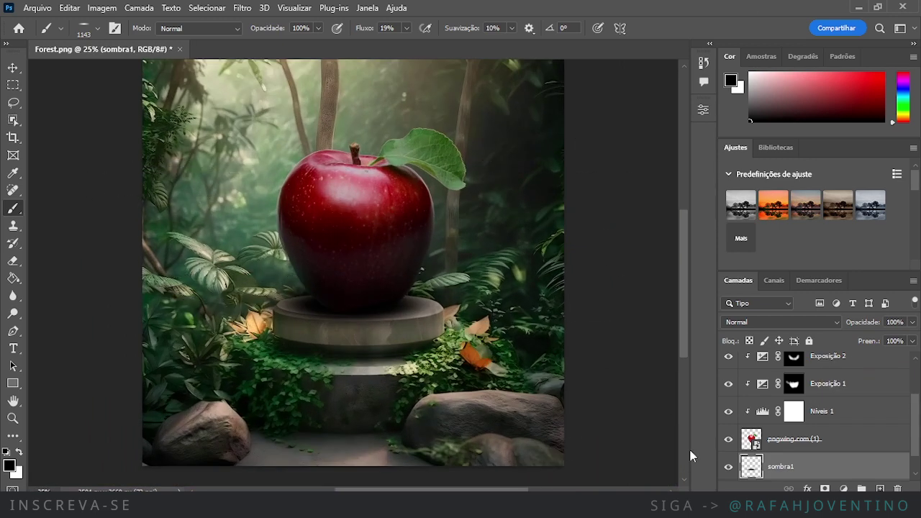
scroll(918, 445, "down", 1)
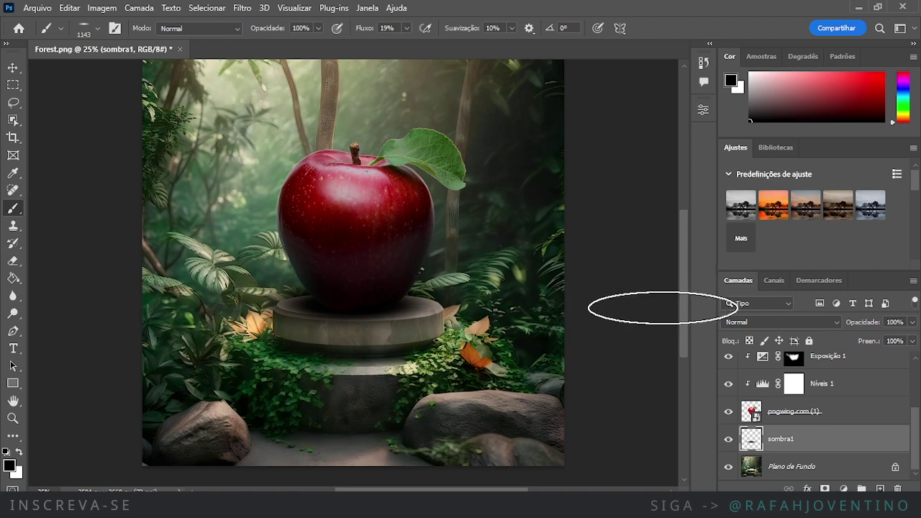
left_click_drag(684, 327, 690, 304)
key("ctrl+minus")
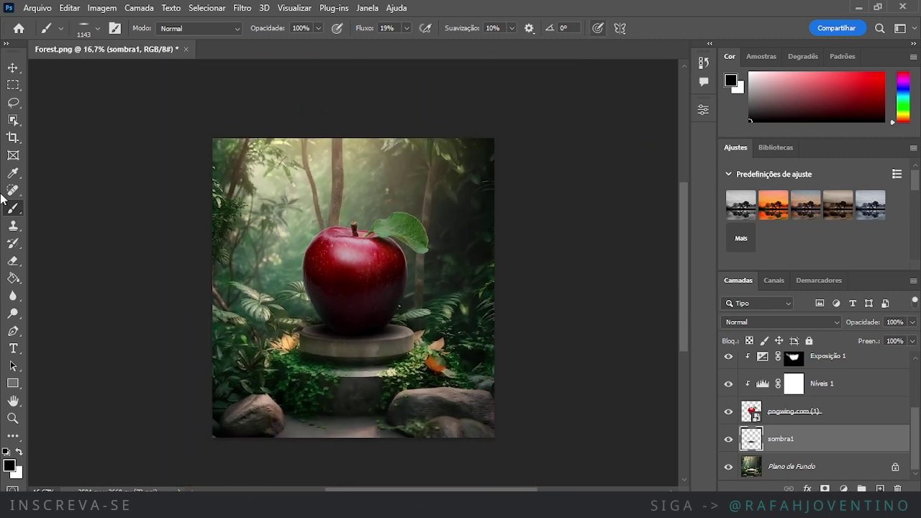
left_click(13, 418)
left_click(464, 28)
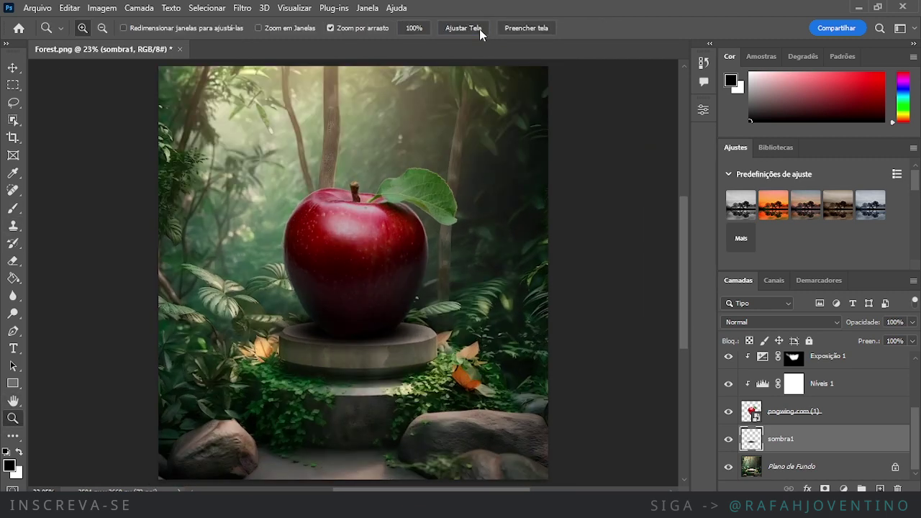
left_click(722, 440)
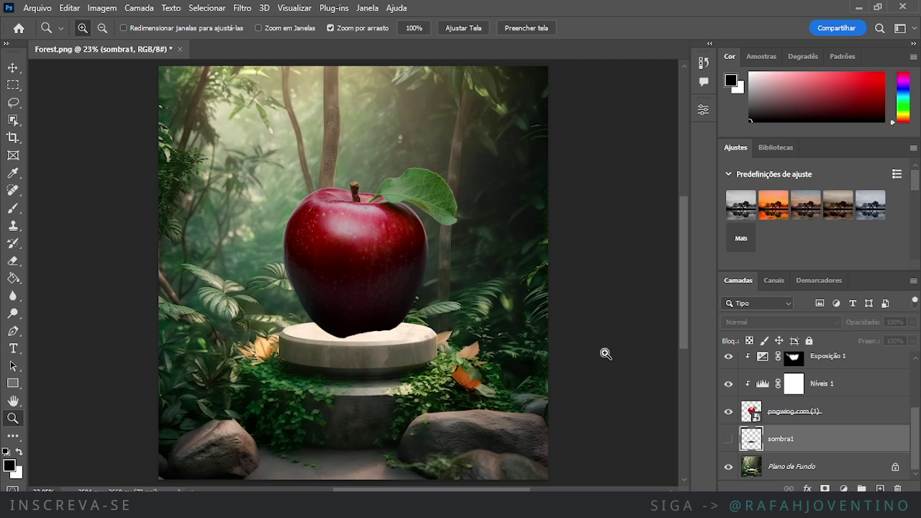
left_click(727, 439)
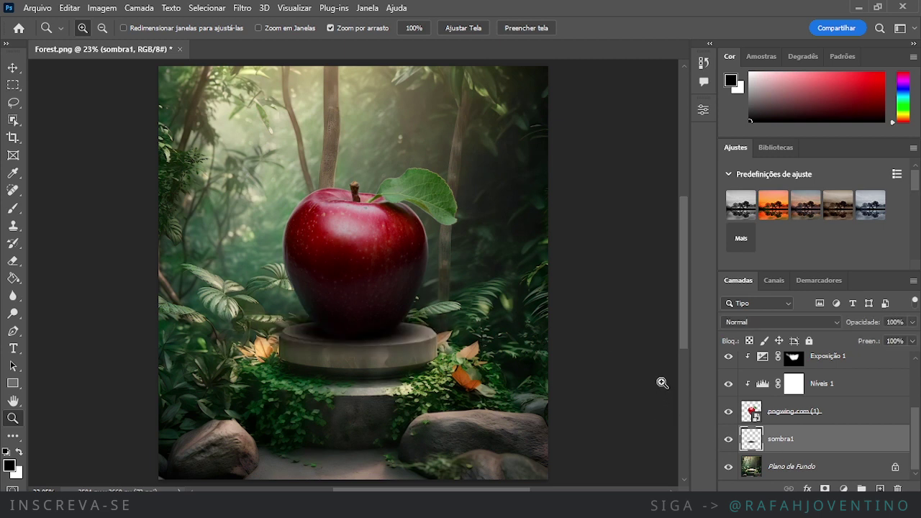
left_click(728, 439)
left_click(728, 439)
- Add a layer mask to sombra1 and restore the soft brush tip to a round shape
left_click(825, 488)
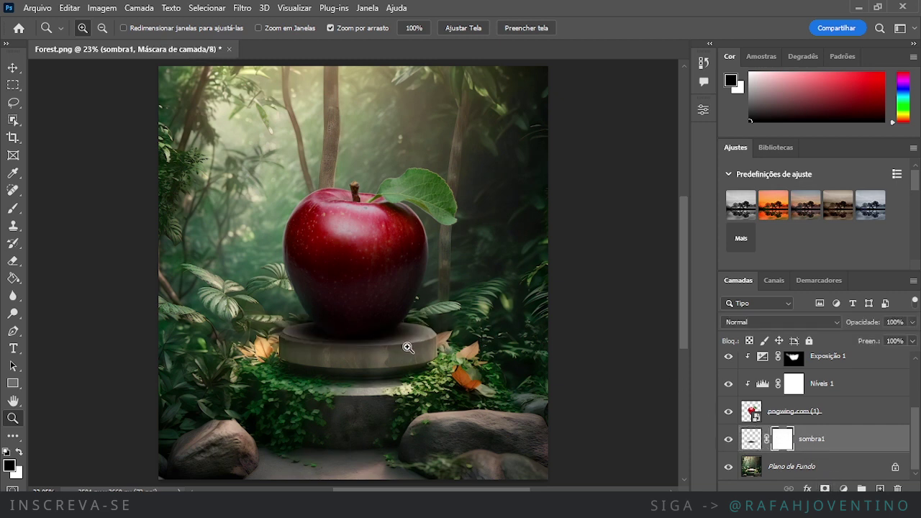
key("b")
right_click(381, 263)
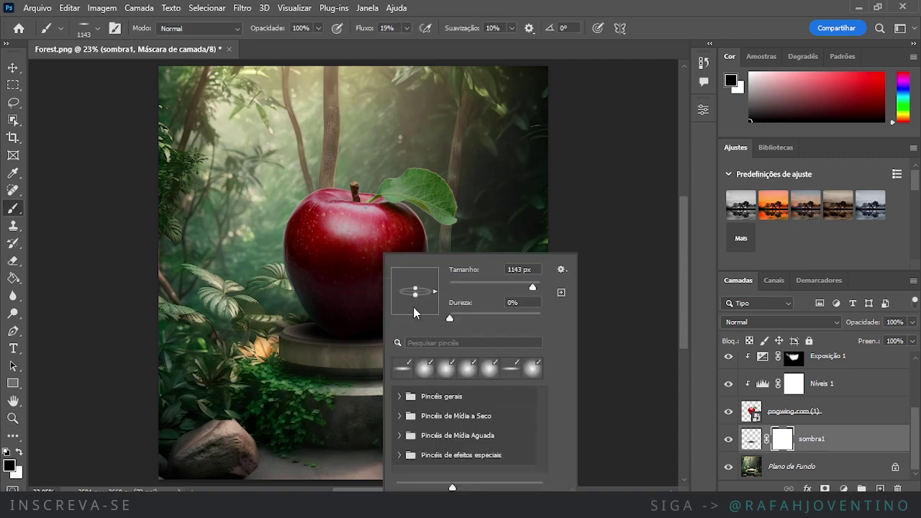
left_click_drag(416, 304, 415, 315)
left_click(554, 4)
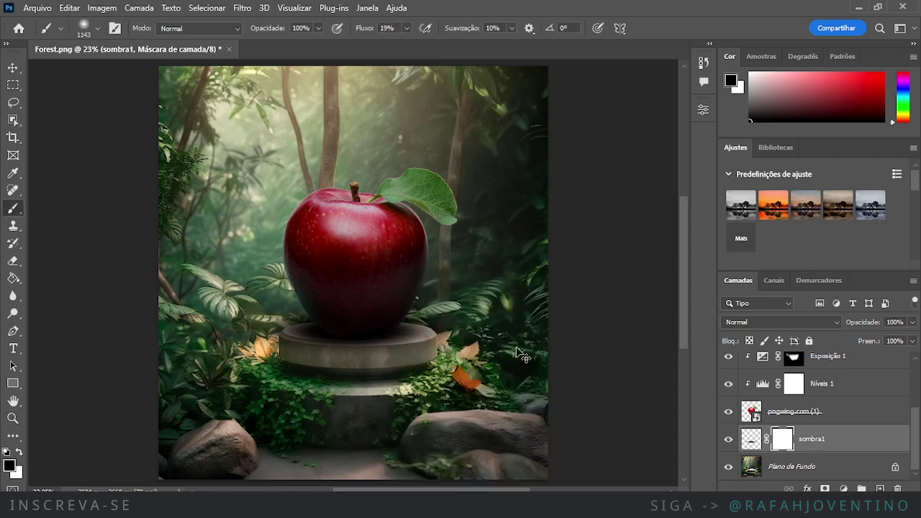
- Paint black on the sombra1 mask at both sides of the pedestal with a 511 px soft brush to remove the shadow's spill
key("ctrl+plus")
mouse_move(506, 318)
left_mouse_down()
mouse_move(452, 318)
mouse_move(464, 317)
mouse_move(466, 339)
mouse_move(467, 322)
left_mouse_up()
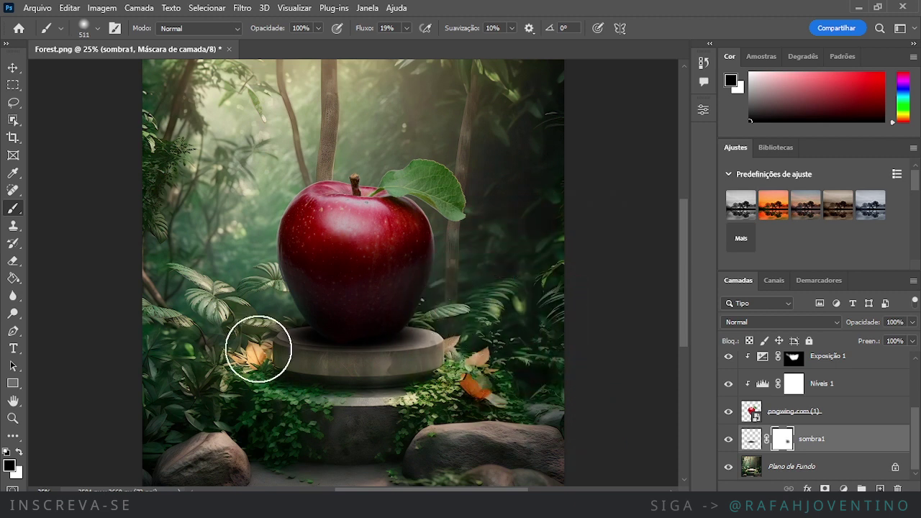
mouse_move(245, 359)
left_mouse_down()
mouse_move(251, 304)
mouse_move(238, 350)
mouse_move(263, 376)
mouse_move(220, 372)
left_mouse_up()
- Inspect the apple's base up close at 100% with and without the sombra1 shadow
key("ctrl+plus")
key("ctrl+plus")
key("ctrl+plus")
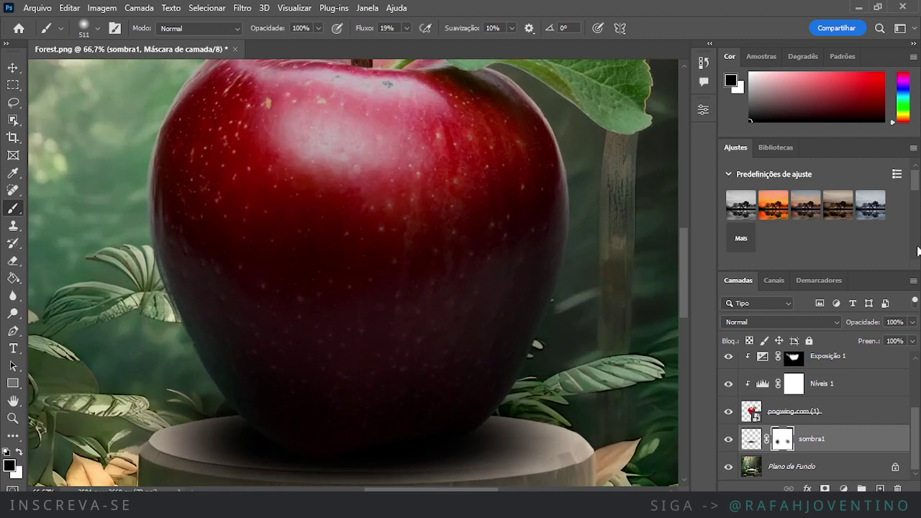
scroll(669, 294, "down", 4)
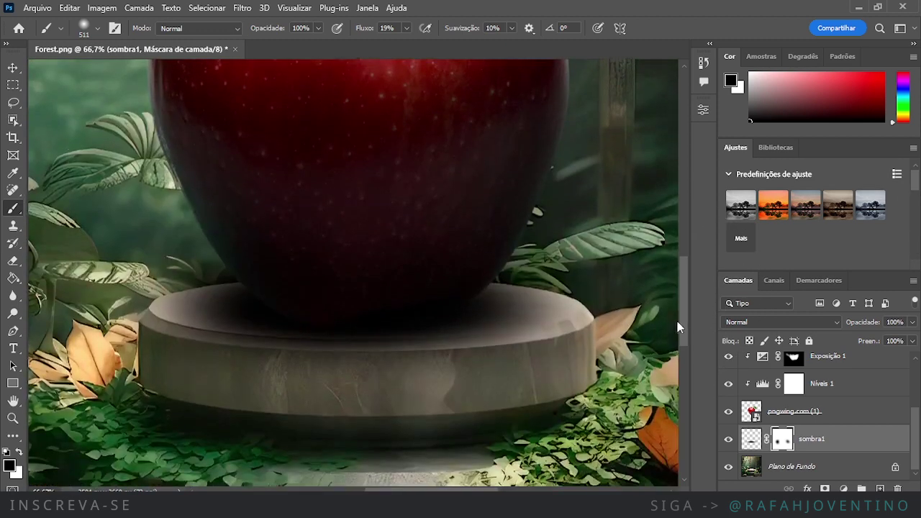
key("ctrl+plus")
key("ctrl+plus")
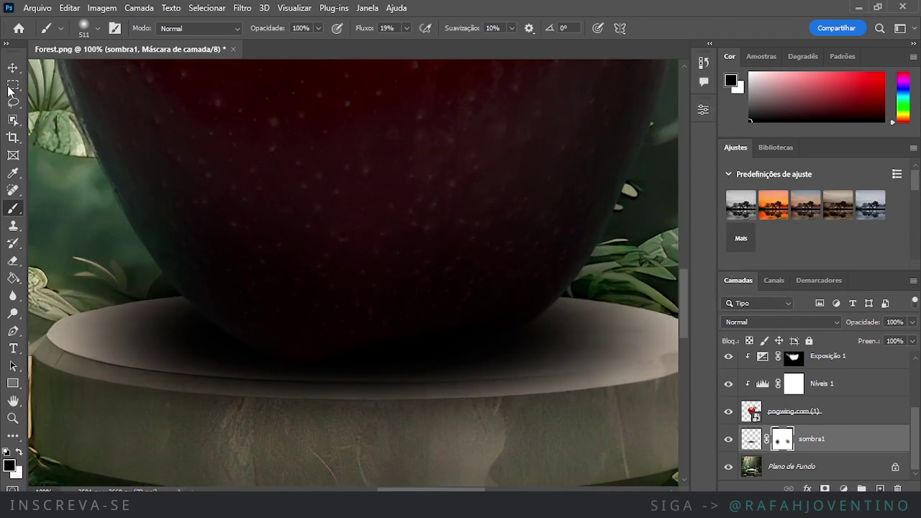
left_click(12, 67)
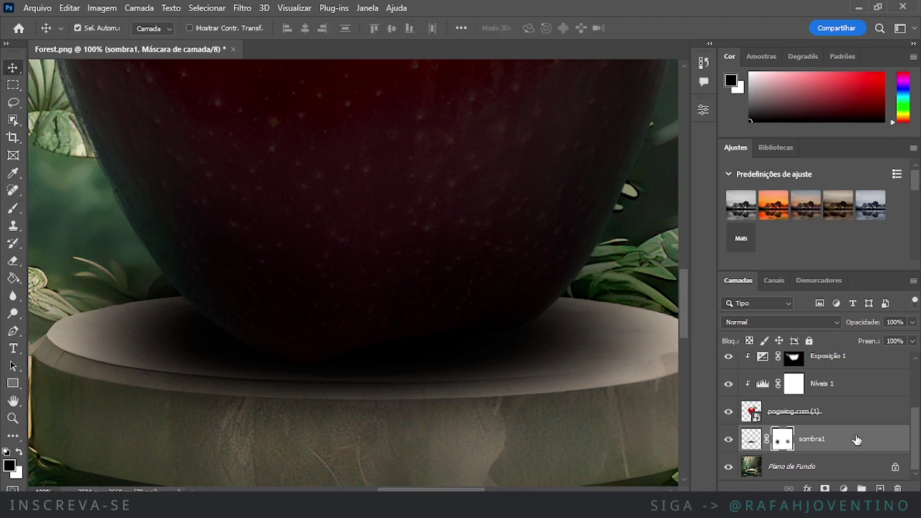
left_click(728, 438)
left_click(729, 438)
- Deepen the shadow under the apple's lower edge on the sombra1 layer, painting black with a soft brush at 6% flow
left_click(749, 441)
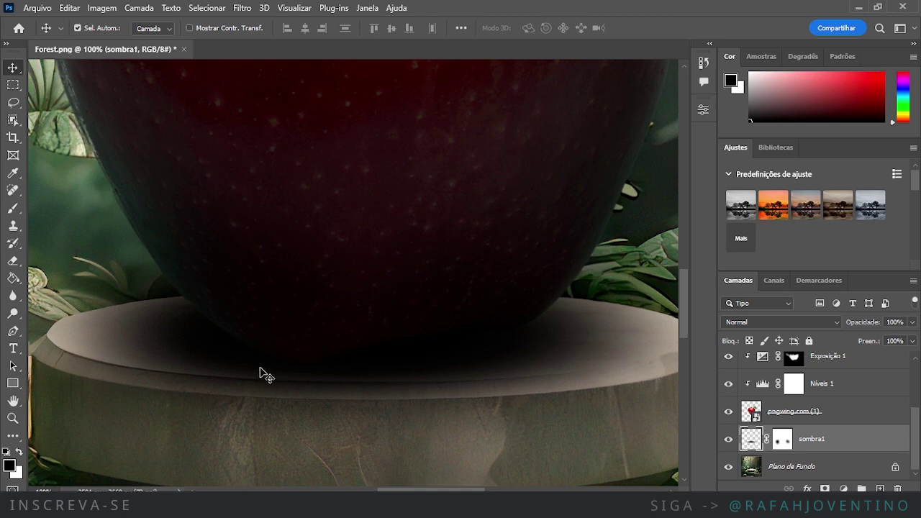
key("b")
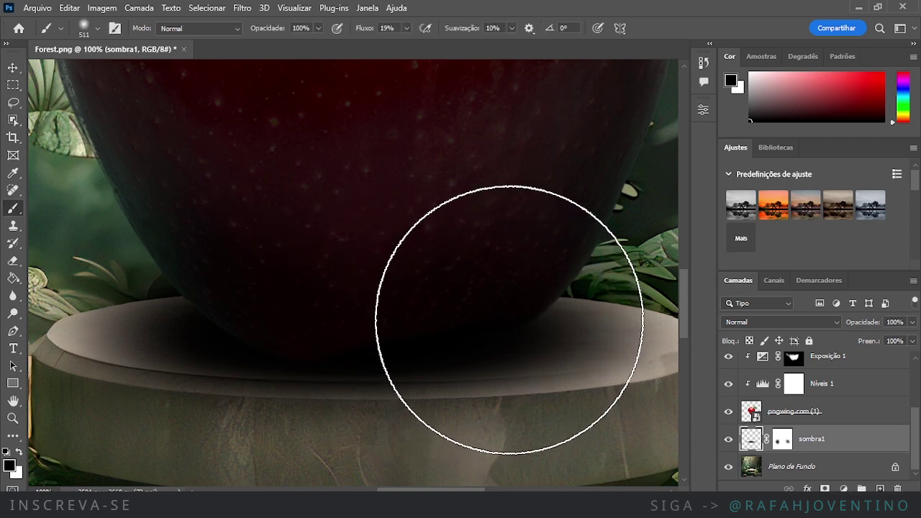
mouse_move(509, 320)
left_mouse_down()
mouse_move(408, 303)
mouse_move(385, 212)
left_mouse_up()
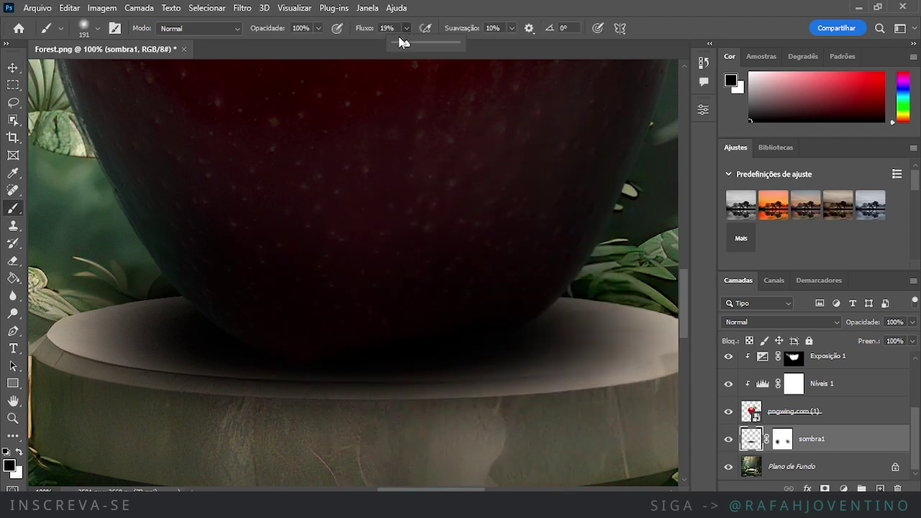
left_click(397, 46)
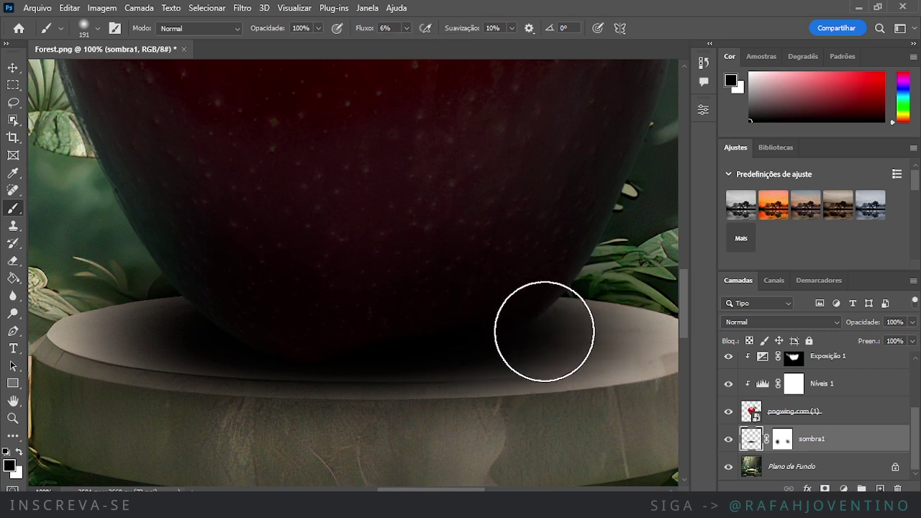
mouse_move(549, 320)
left_mouse_down()
mouse_move(526, 317)
mouse_move(570, 311)
mouse_move(538, 321)
mouse_move(576, 322)
mouse_move(524, 331)
mouse_move(575, 314)
mouse_move(442, 322)
mouse_move(185, 354)
mouse_move(213, 335)
mouse_move(193, 322)
mouse_move(203, 326)
mouse_move(187, 326)
mouse_move(191, 362)
mouse_move(464, 348)
mouse_move(538, 326)
mouse_move(528, 326)
mouse_move(524, 309)
mouse_move(557, 306)
mouse_move(531, 307)
mouse_move(550, 316)
left_mouse_up()
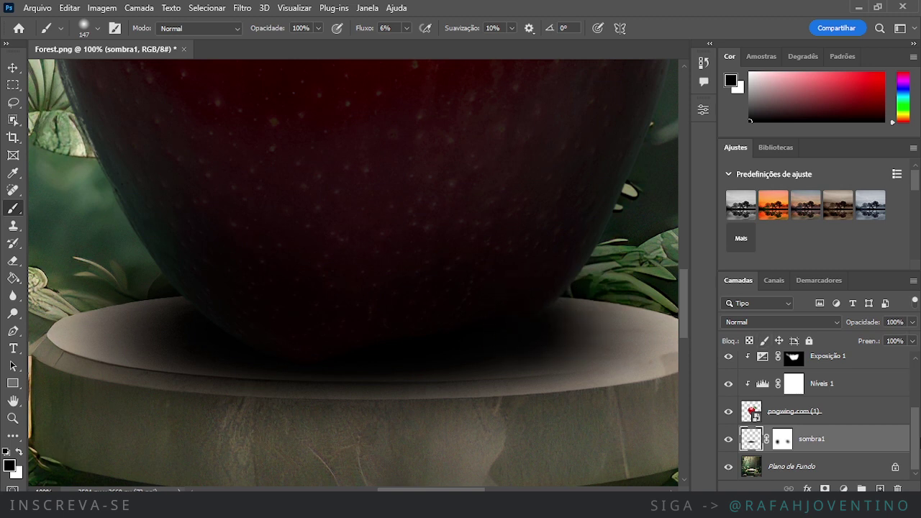
- Paint white on the Exposição 2 mask along the apple's lower edges with a 147 px soft brush to darken the base
left_click_drag(915, 440, 913, 387)
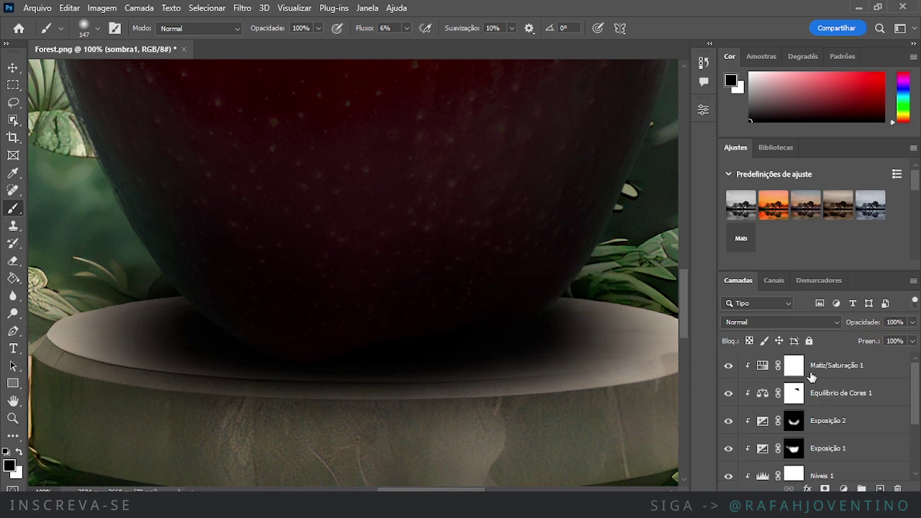
left_click(827, 427)
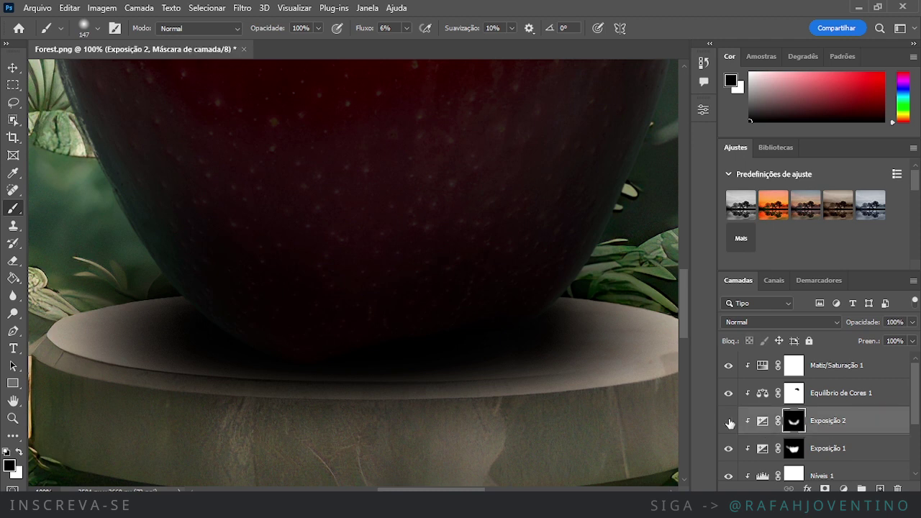
left_click(728, 421)
left_click(728, 421)
left_click(18, 453)
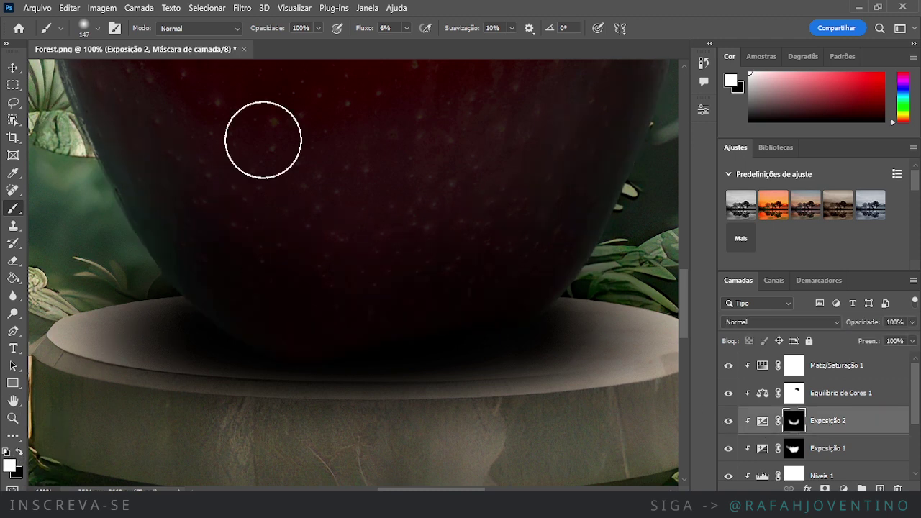
mouse_move(508, 288)
left_mouse_down()
mouse_move(520, 310)
mouse_move(560, 274)
mouse_move(541, 326)
left_mouse_up()
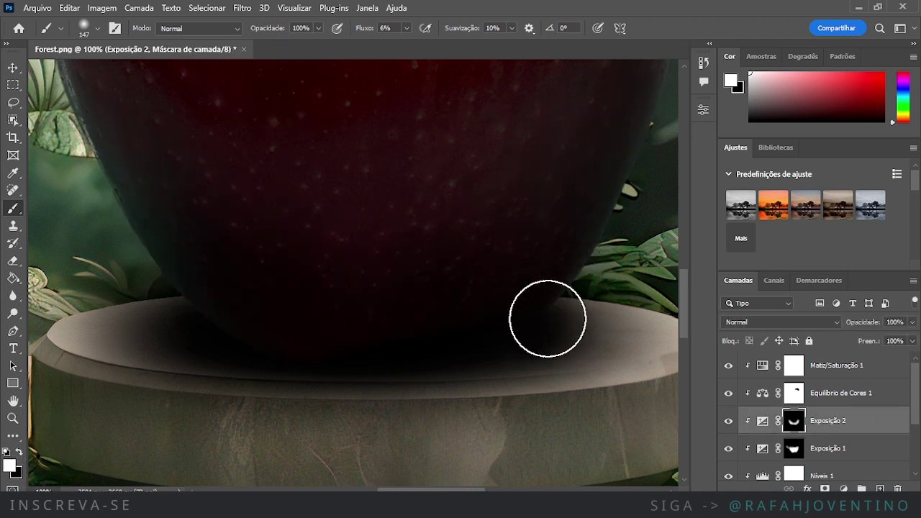
mouse_move(170, 310)
left_mouse_down()
mouse_move(351, 338)
mouse_move(192, 325)
mouse_move(404, 360)
mouse_move(193, 328)
mouse_move(451, 337)
mouse_move(237, 352)
left_mouse_up()
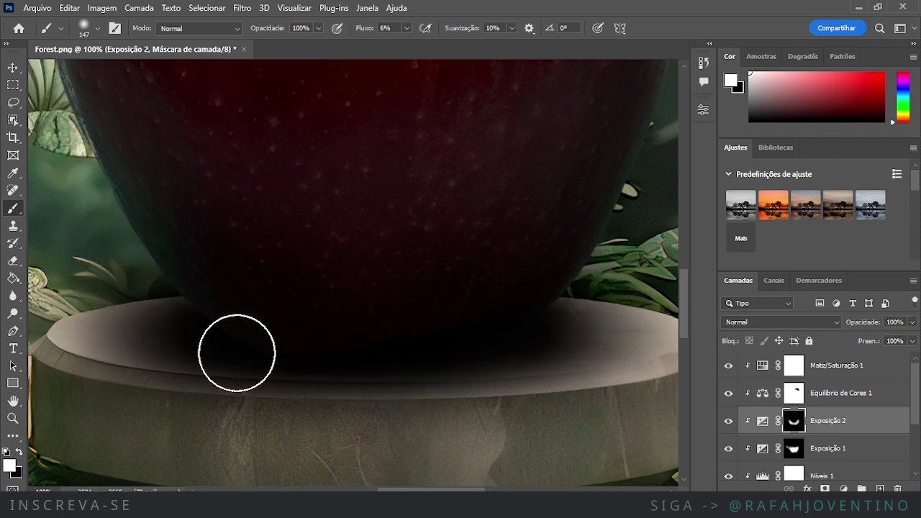
mouse_move(573, 332)
left_mouse_down()
mouse_move(524, 323)
mouse_move(580, 318)
left_mouse_up()
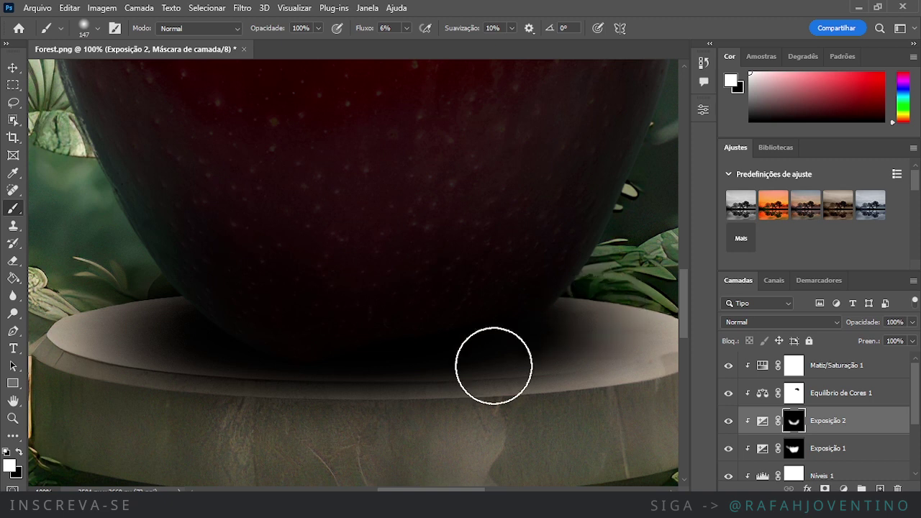
- Select the sombra1 layer and compare the whole composition with and without its shadow
left_click(14, 68)
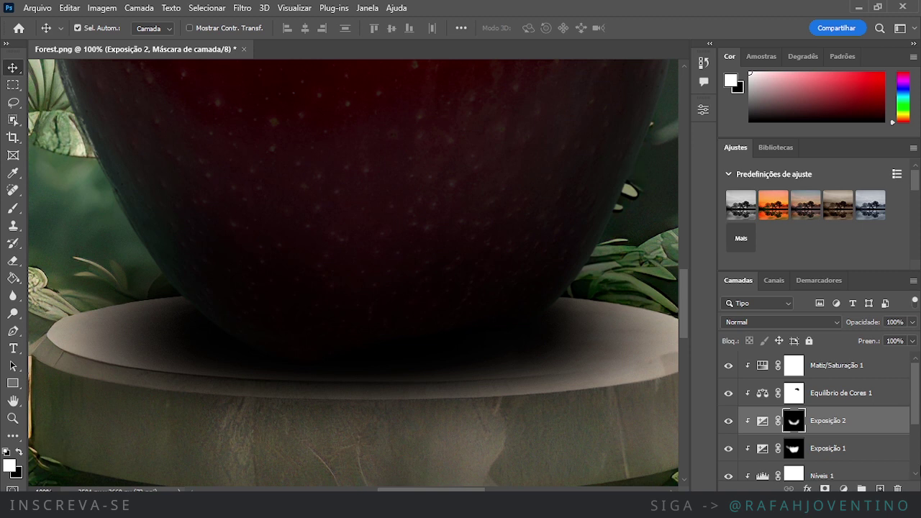
left_click_drag(917, 416, 912, 466)
left_click(748, 440)
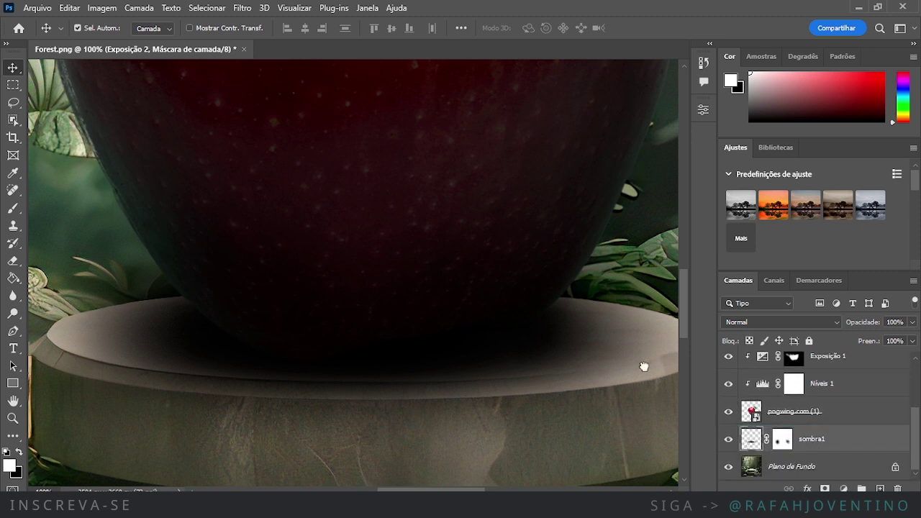
key("b")
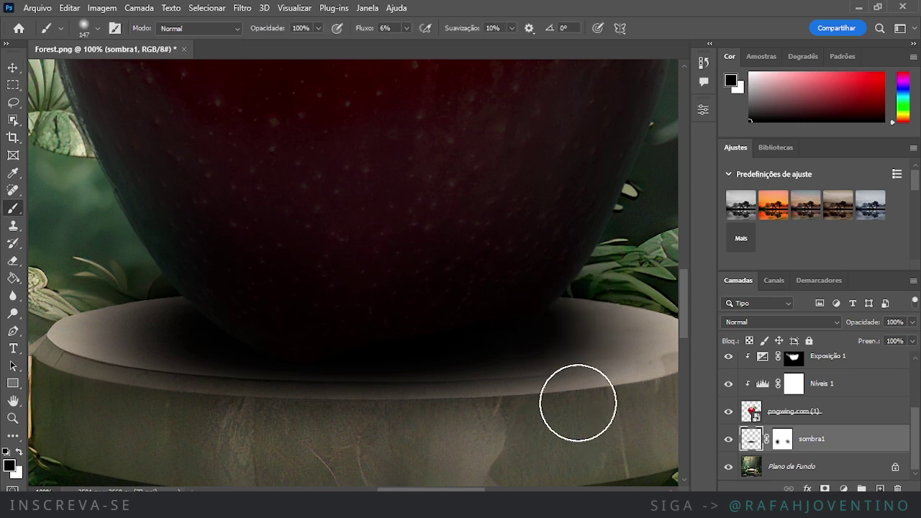
key("ctrl+minus")
key("ctrl+minus")
key("ctrl+minus")
key("ctrl+minus")
key("ctrl+minus")
key("ctrl+minus")
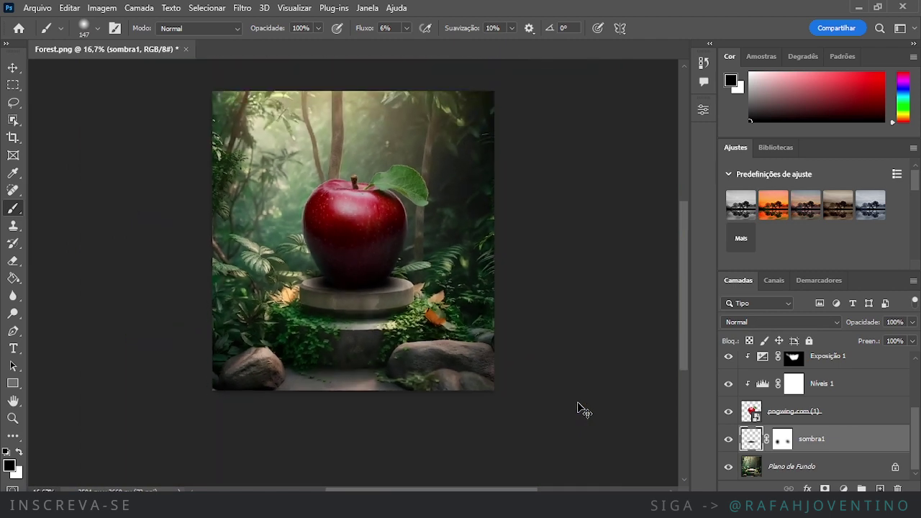
left_click(728, 439)
left_click(729, 439)
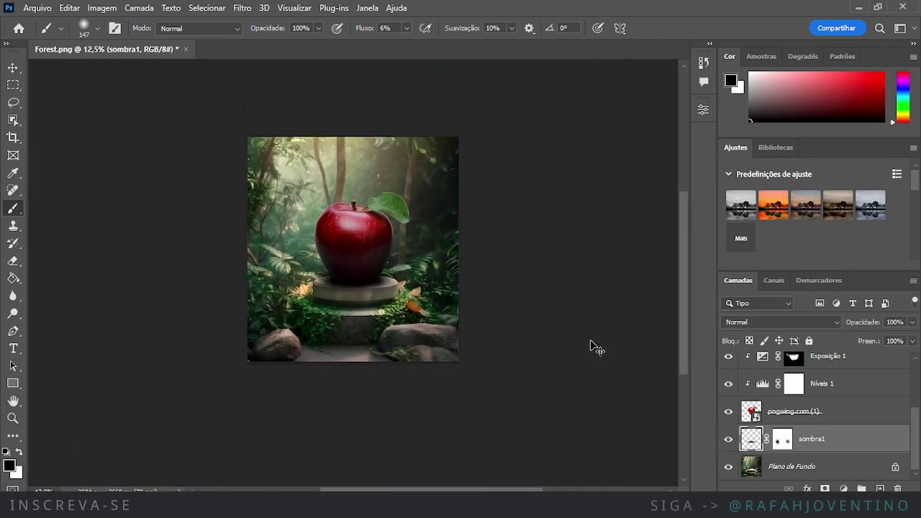
- Try a different opacity on the sombra1 shadow layer and return it to 100%
key("ctrl+plus")
key("ctrl+plus")
left_click(911, 322)
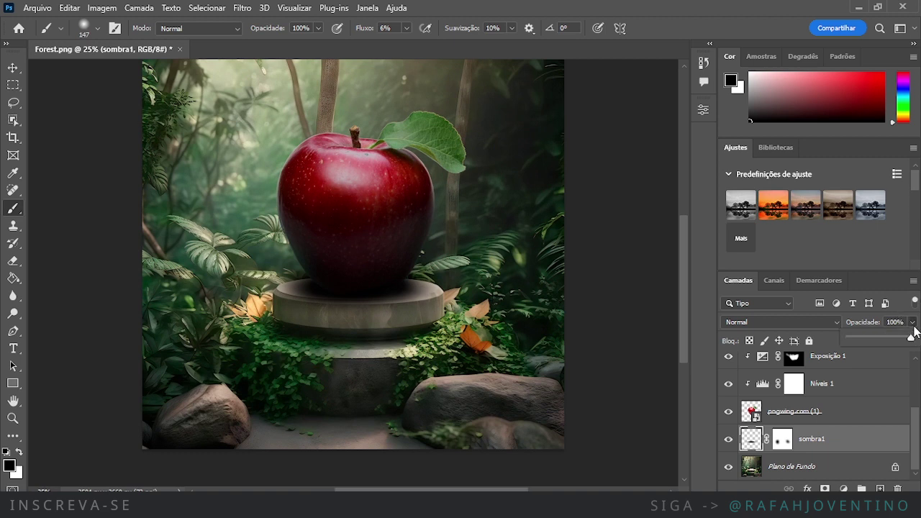
mouse_move(912, 344)
left_mouse_down()
mouse_move(903, 340)
mouse_move(916, 341)
left_mouse_up()
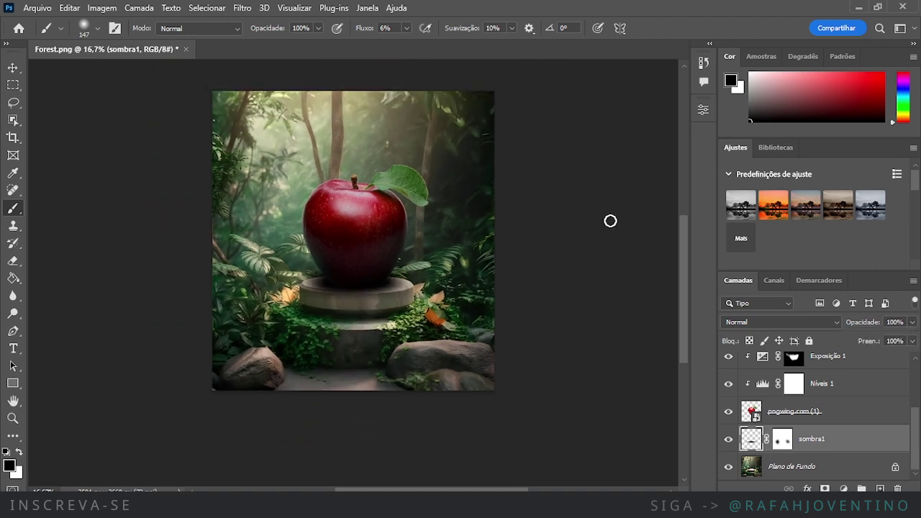
- Add an Exposure adjustment clipped to the Plano de Fundo layer, set its exposure to -2.61 and invert its mask to black
key("ctrl+minus")
left_click(816, 471)
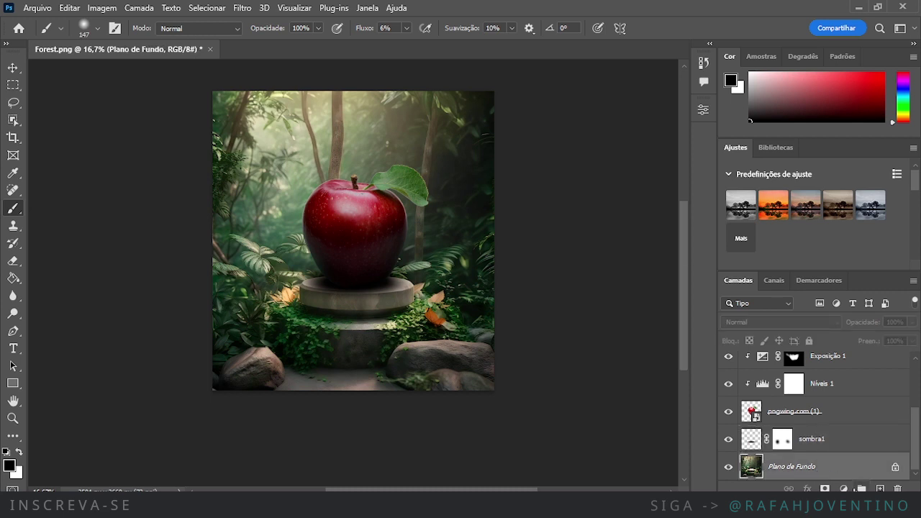
left_click(843, 488)
left_click(851, 326)
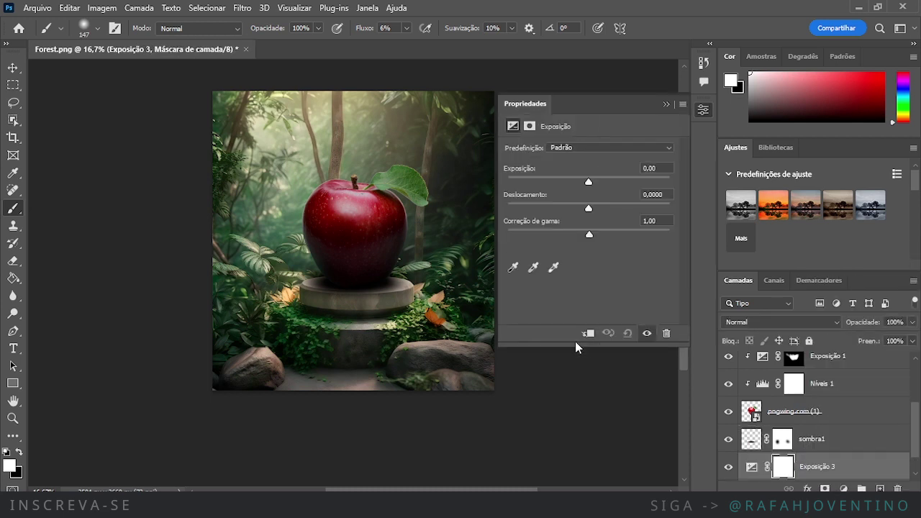
left_click(589, 334)
left_click_drag(588, 182, 558, 179)
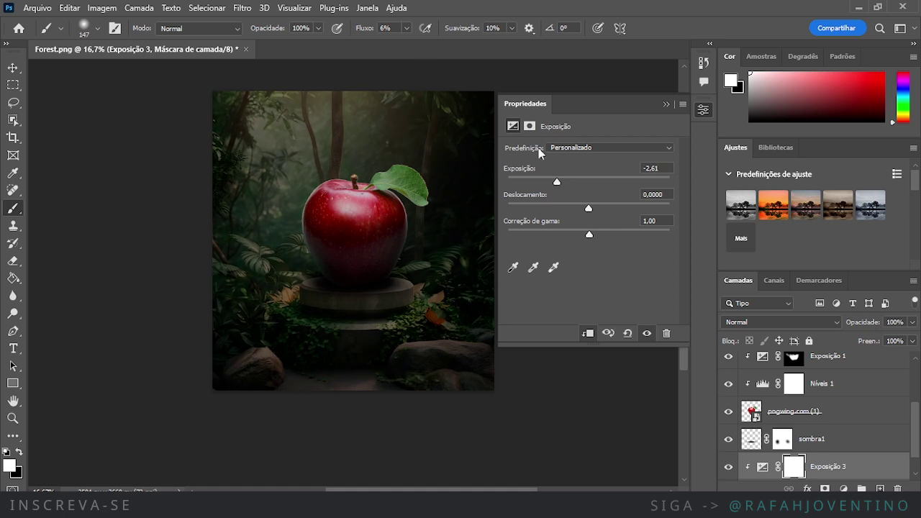
left_click(664, 104)
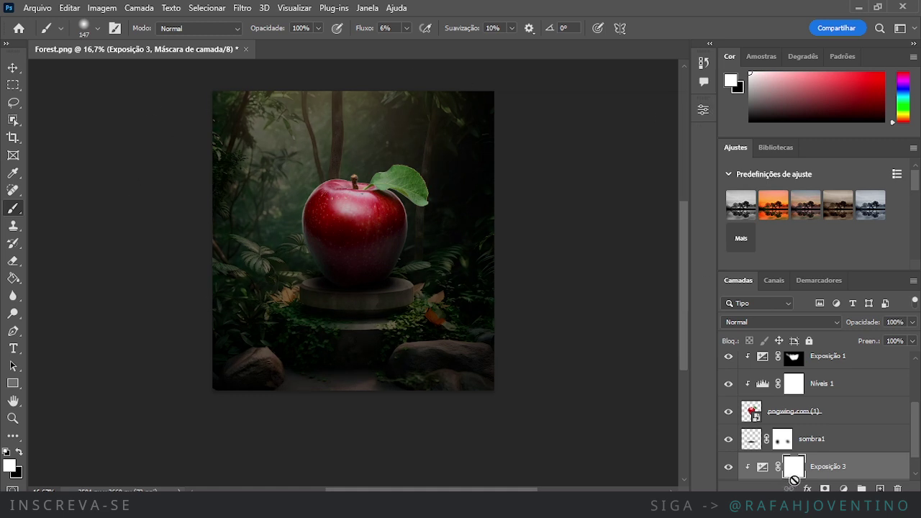
scroll(918, 454, "down", 1)
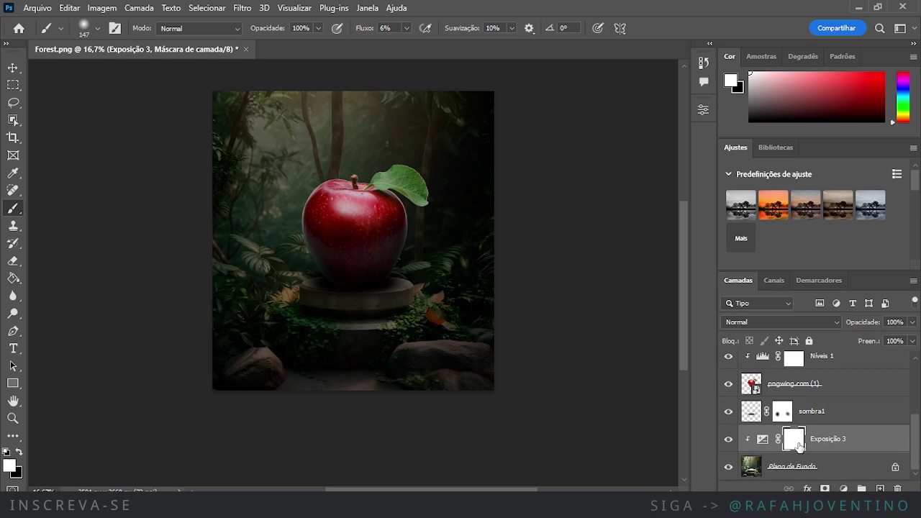
key("ctrl+i")
- Paint white on the Exposição 3 mask across the pedestal's front face with a 275 px soft brush at 15% flow and compare the darkening
key("ctrl+plus")
key("ctrl+plus")
key("ctrl+plus")
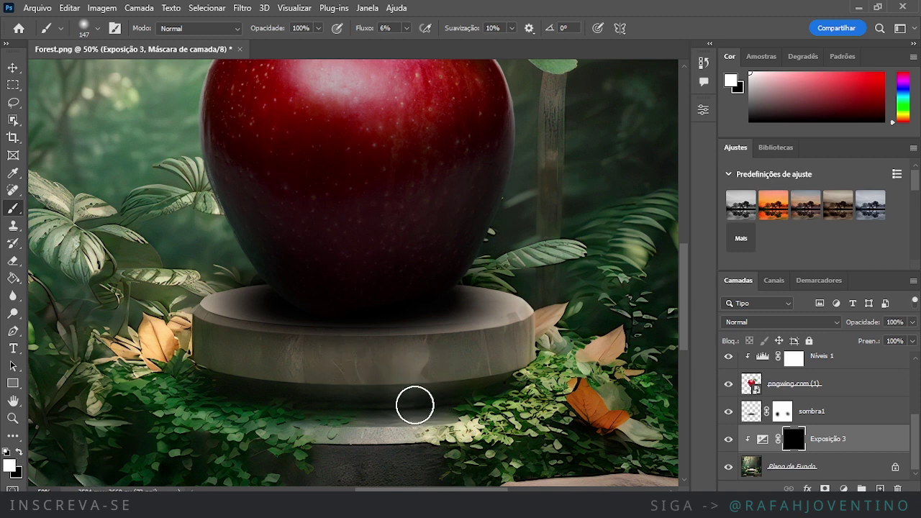
right_click(346, 371)
left_click(465, 6)
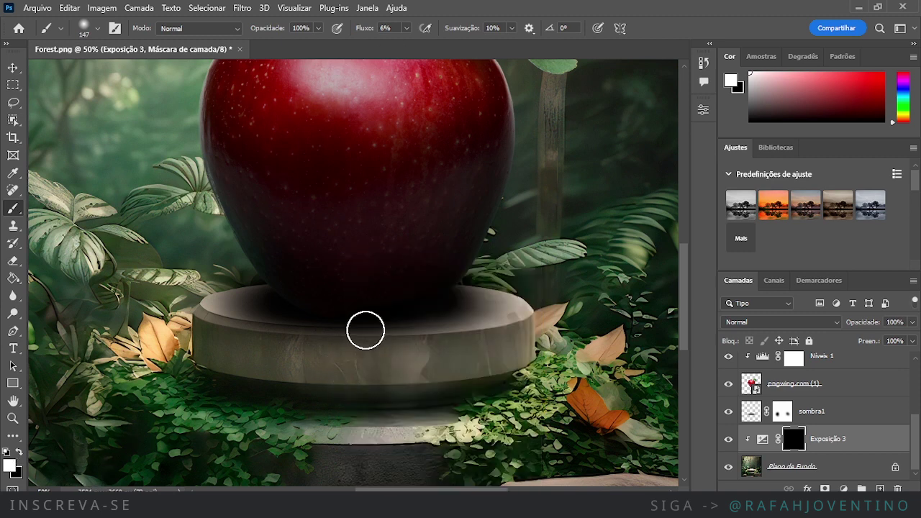
left_click_drag(357, 361, 402, 360)
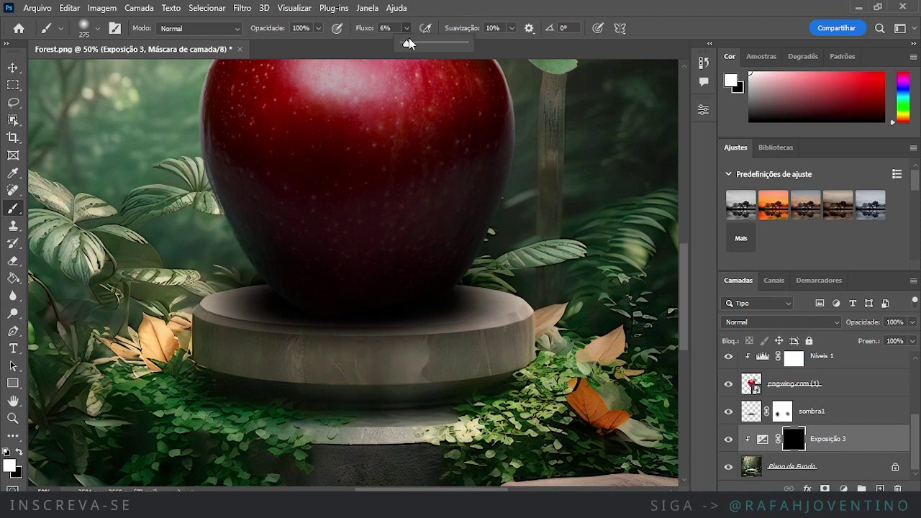
left_click(427, 7)
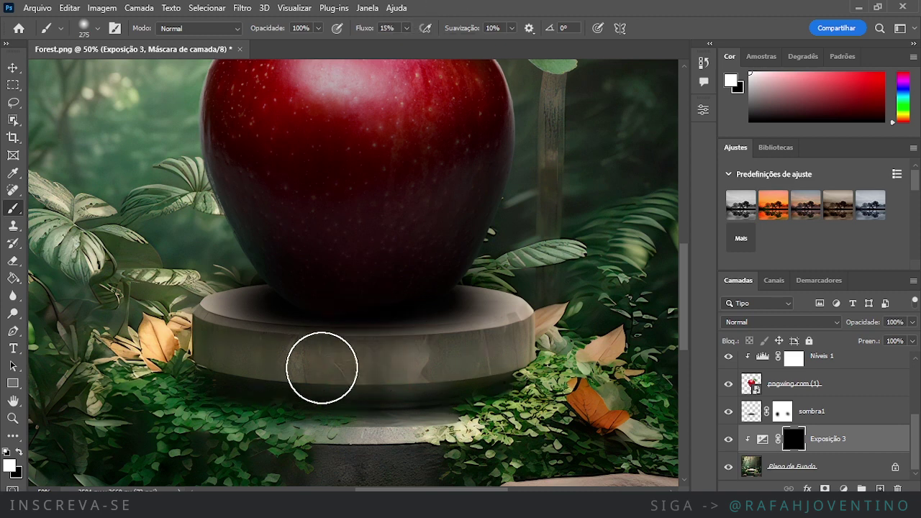
mouse_move(321, 367)
left_mouse_down()
mouse_move(439, 363)
mouse_move(258, 367)
mouse_move(460, 366)
left_mouse_up()
left_click(727, 441)
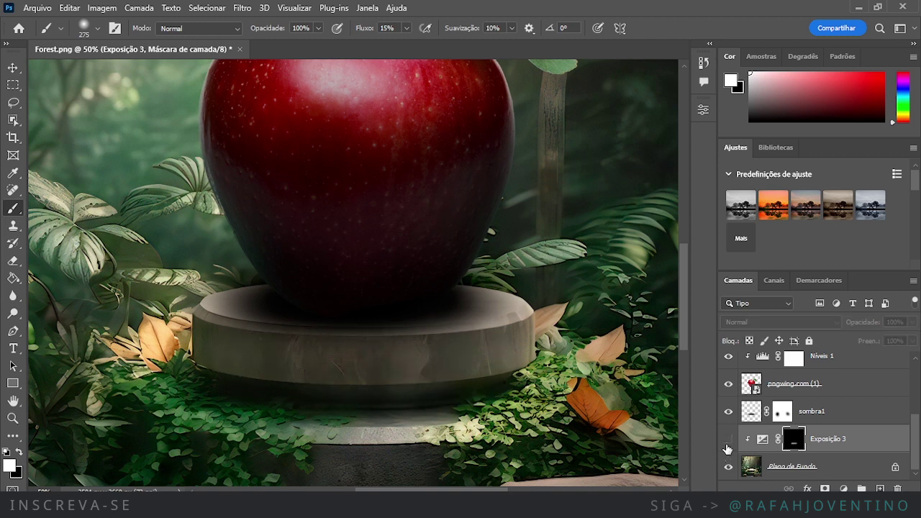
left_click(727, 441)
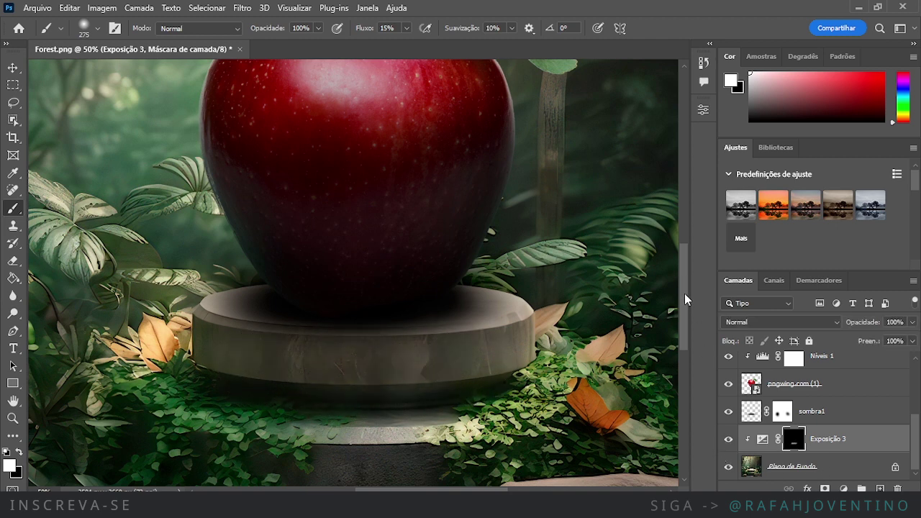
- Paint white on the Exposição 3 mask over the lower plinth, the ground and the foreground rocks to darken them
left_click_drag(684, 293, 685, 319)
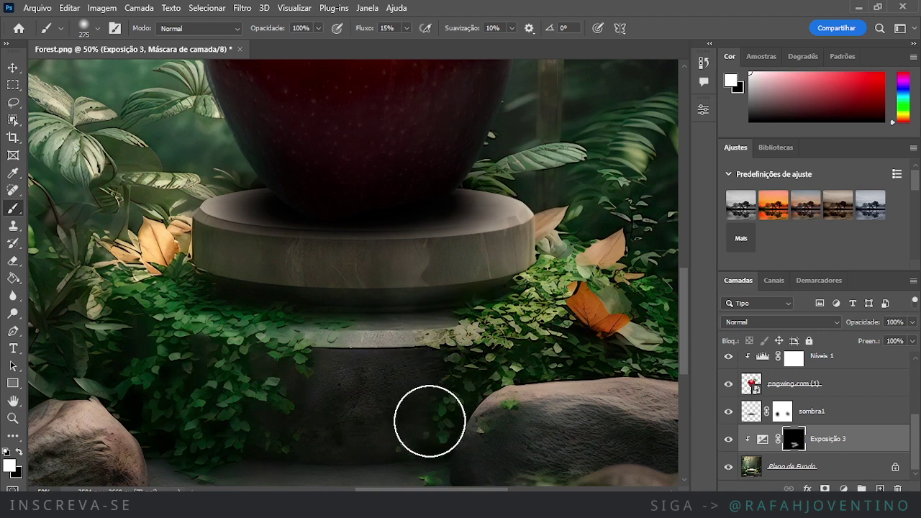
key("ctrl+minus")
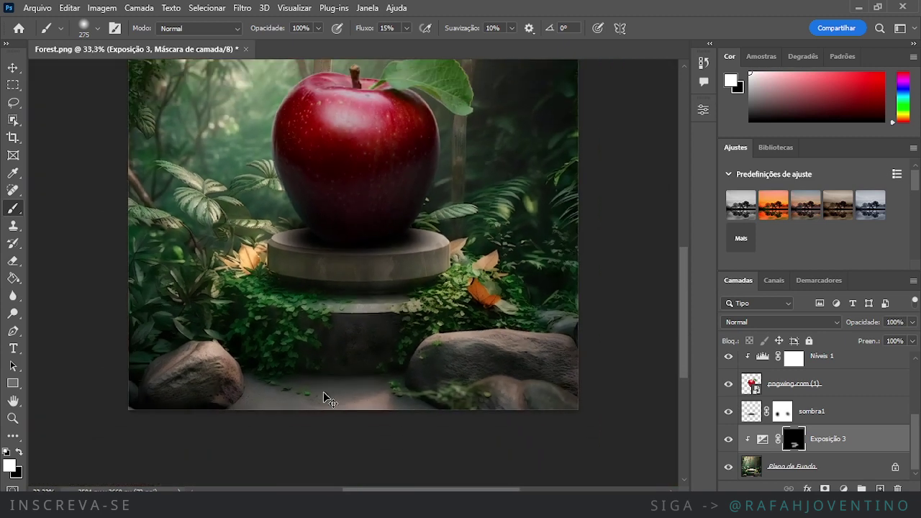
key("ctrl+minus")
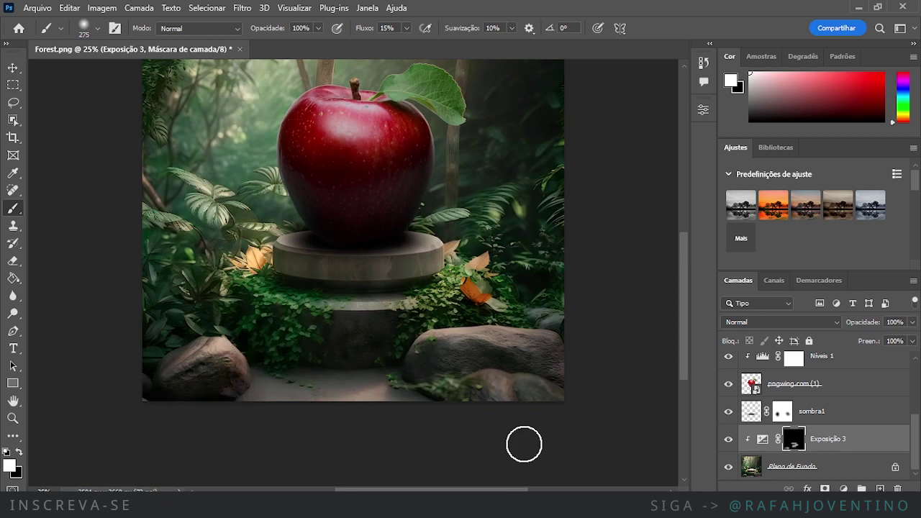
left_click_drag(563, 350, 487, 360)
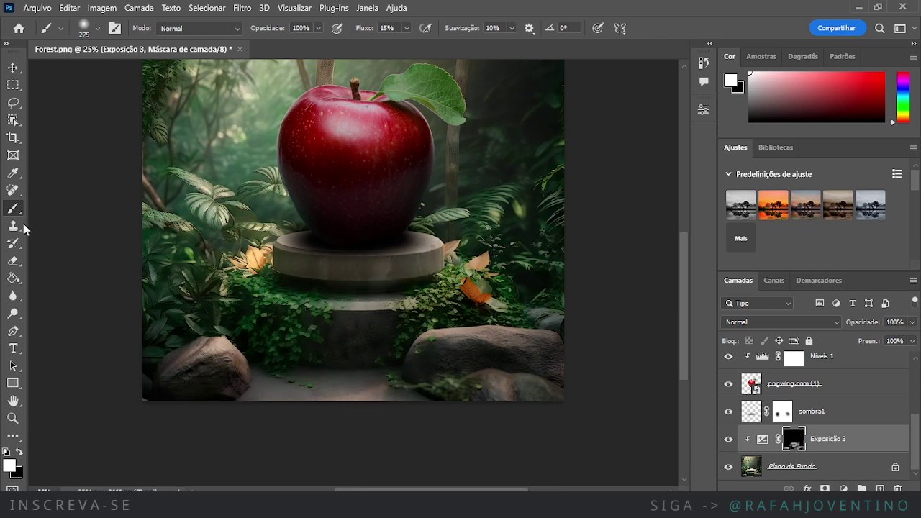
- Compare the scene with and without the Exposição 3 darkening of the background
left_click(728, 440)
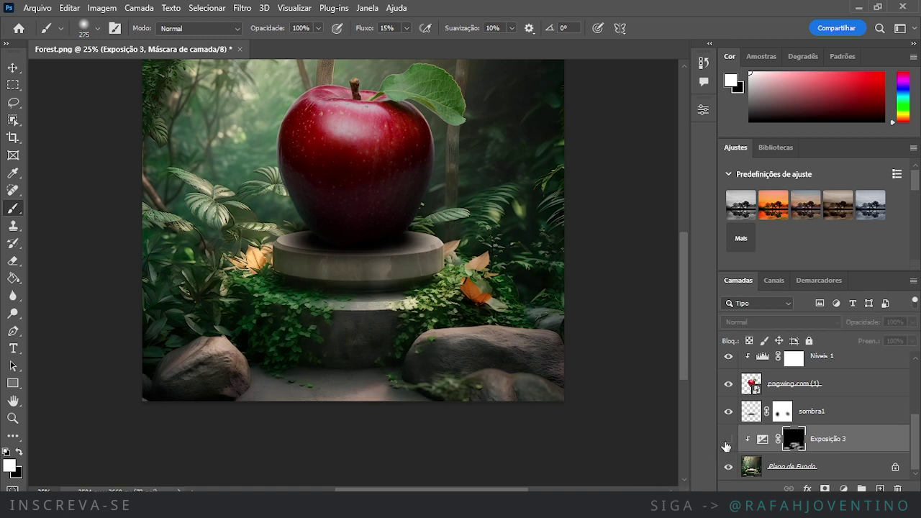
left_click(727, 440)
left_click(726, 440)
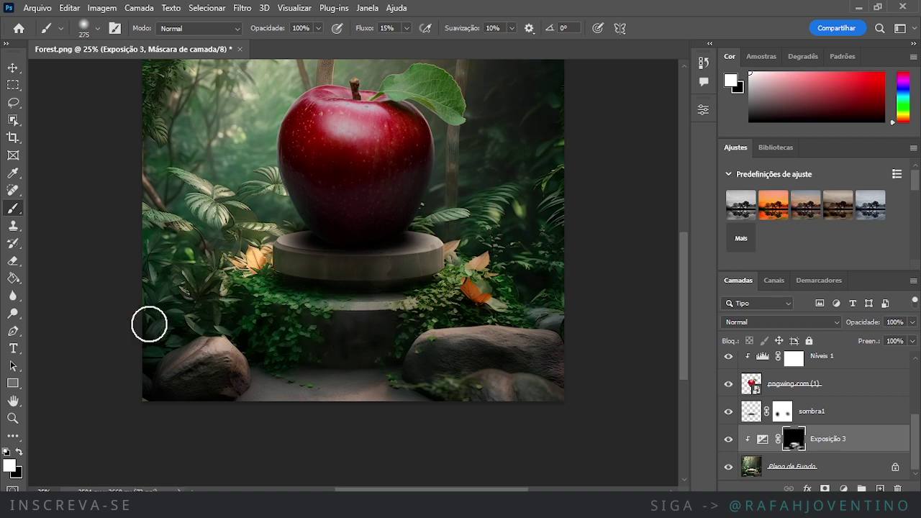
- Check the Exposição 3 darkening once more by switching it off and on, and fit the whole image on screen
left_click(728, 441)
left_click(728, 440)
key("ctrl+minus")
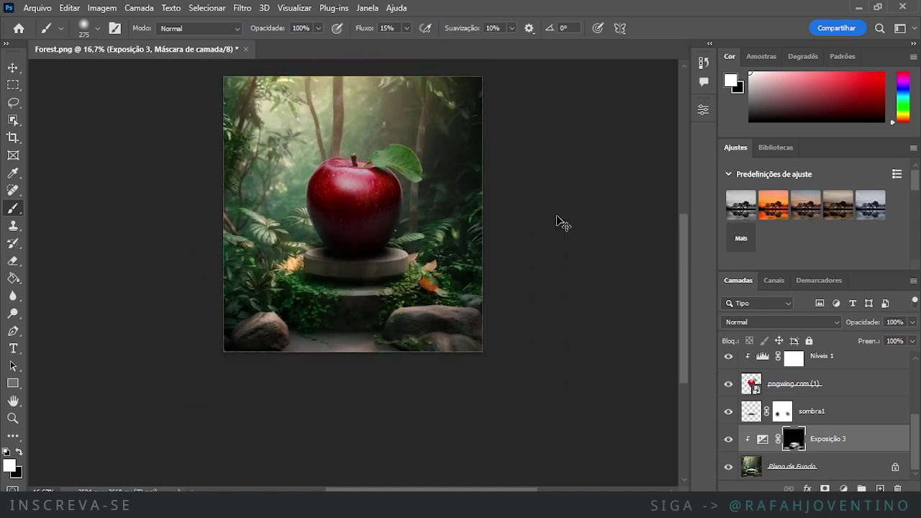
key("ctrl+minus")
left_click(13, 417)
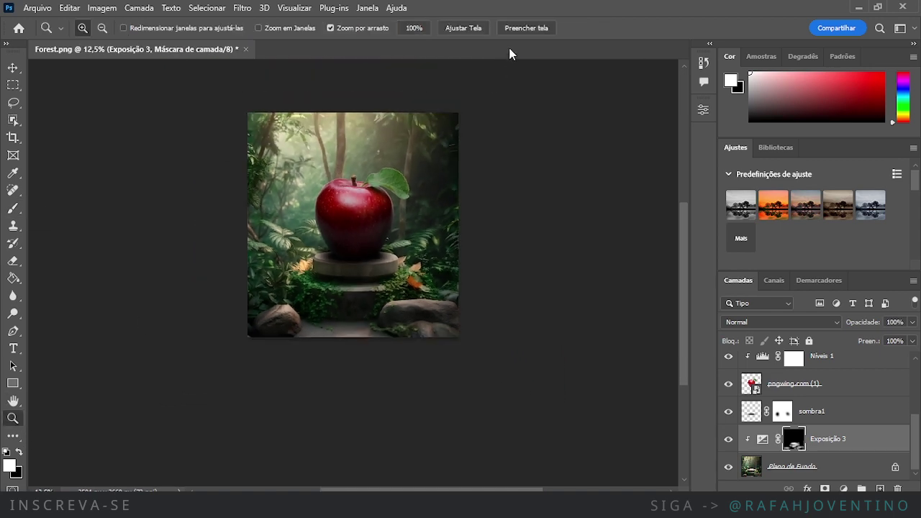
left_click(480, 28)
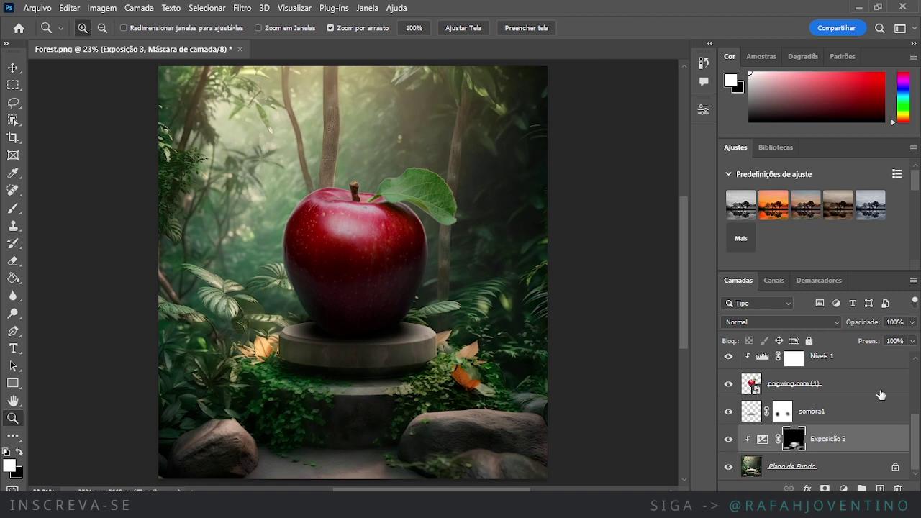
- Create a layer named haze directly above Exposição 3 and make white the foreground color
left_click(879, 489)
double_click(782, 439)
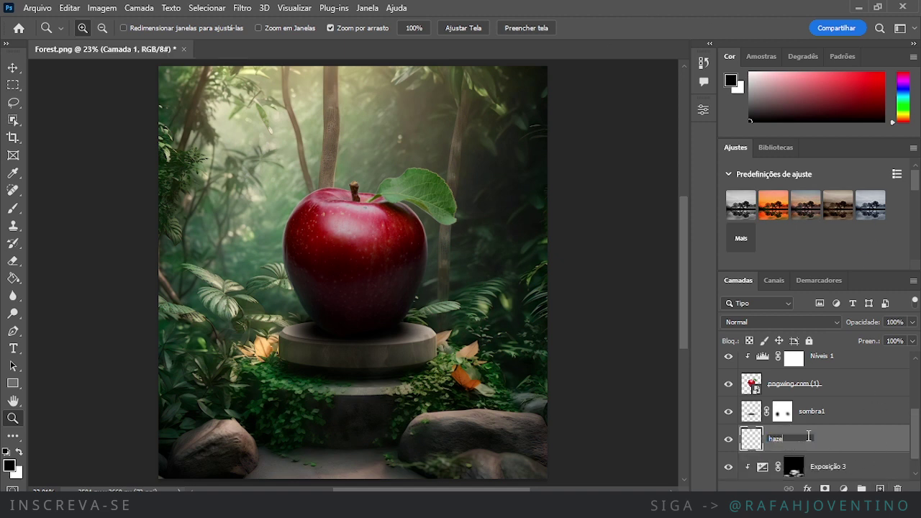
key("Return")
left_click(19, 451)
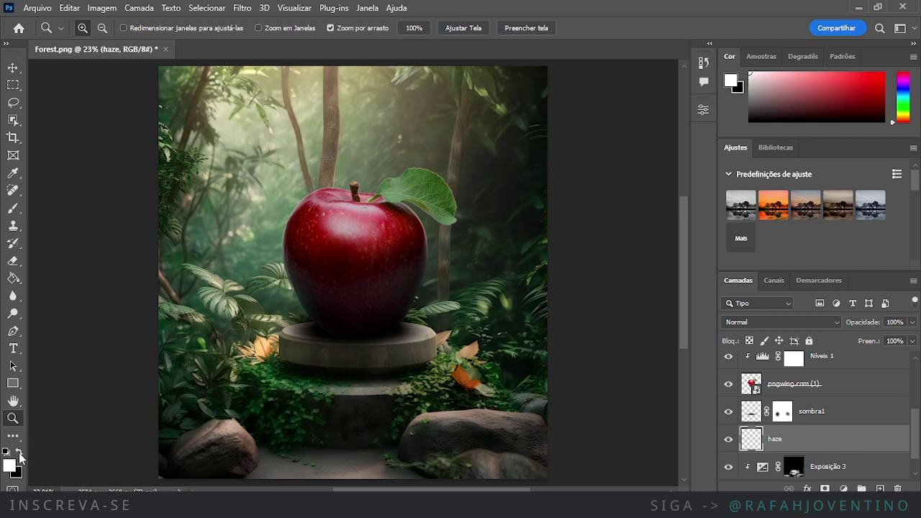
- Paint faint white haze on the haze layer around the lower part of the apple with a large soft brush at 5% flow
key("b")
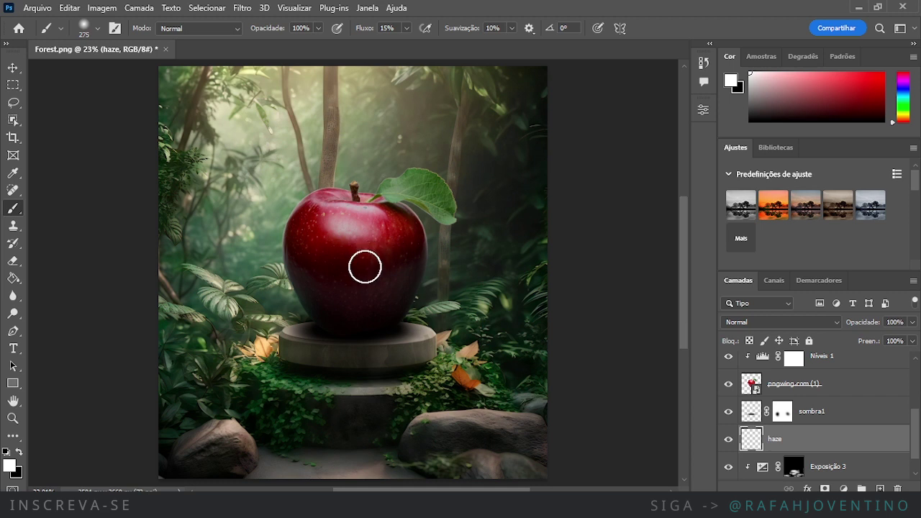
mouse_move(297, 207)
left_mouse_down()
mouse_move(300, 218)
mouse_move(363, 250)
left_mouse_up()
key("ctrl+plus")
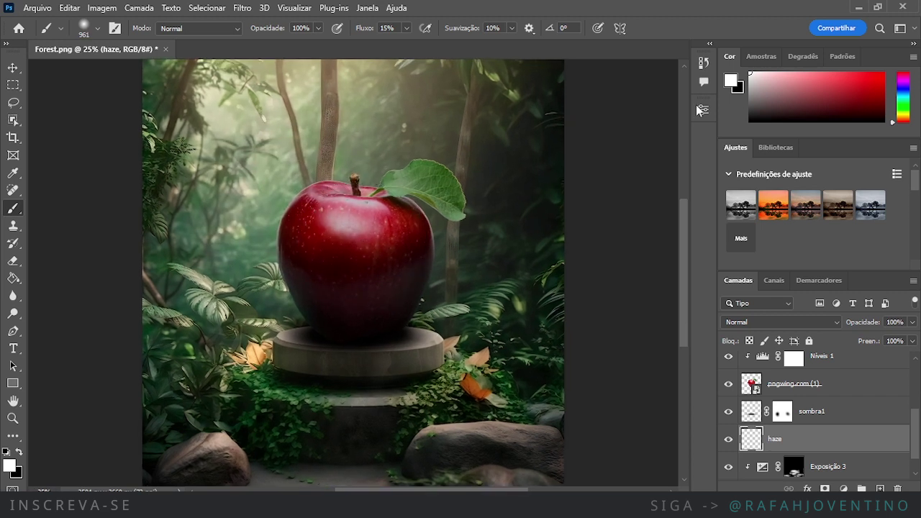
left_click(406, 28)
left_click(459, 5)
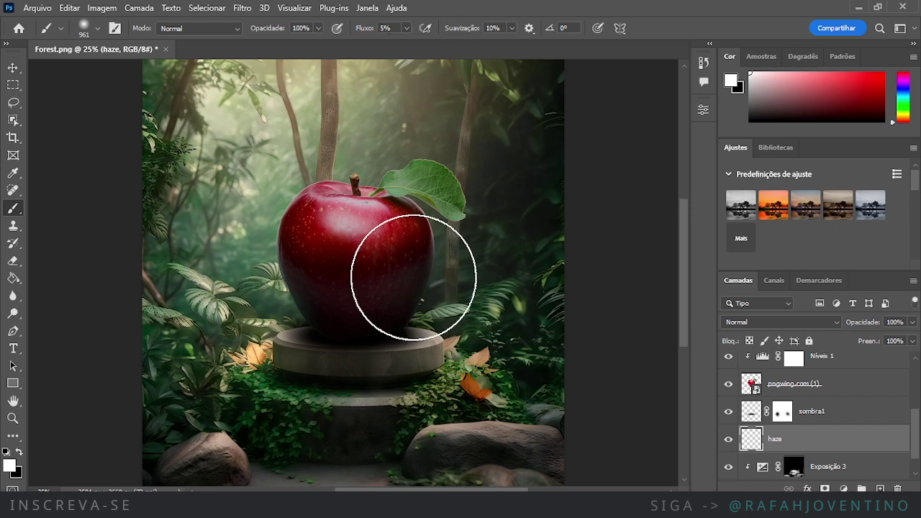
mouse_move(420, 269)
left_mouse_down()
mouse_move(375, 274)
mouse_move(374, 314)
left_mouse_up()
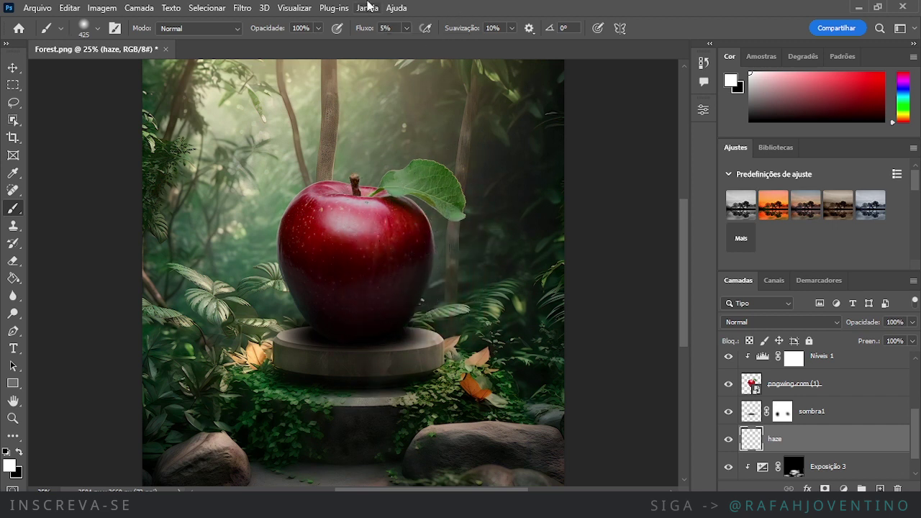
- Compare the whole scene with and without the haze layer
key("ctrl+minus")
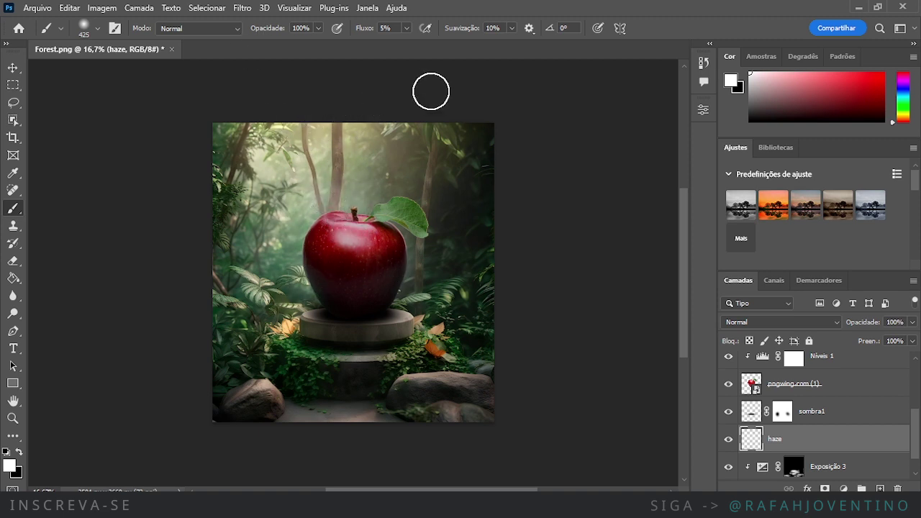
left_click(727, 440)
left_click(727, 440)
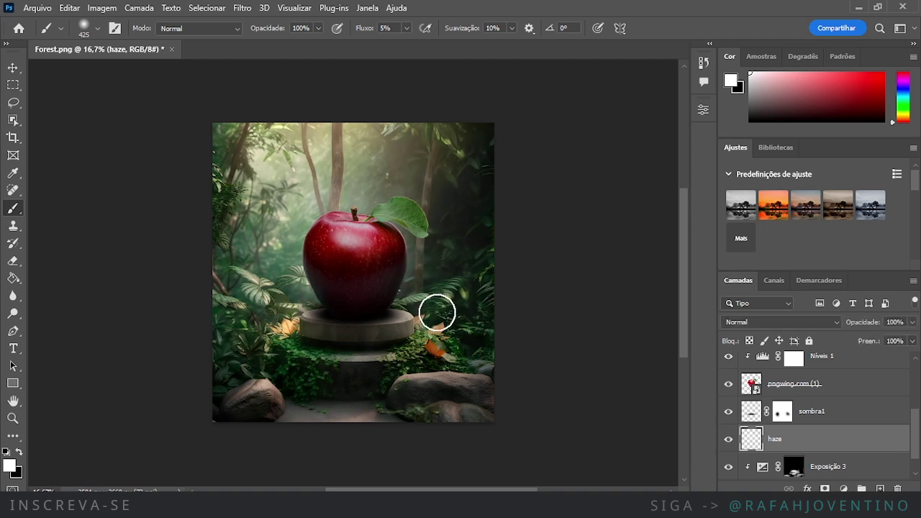
left_click(727, 440)
left_click(727, 440)
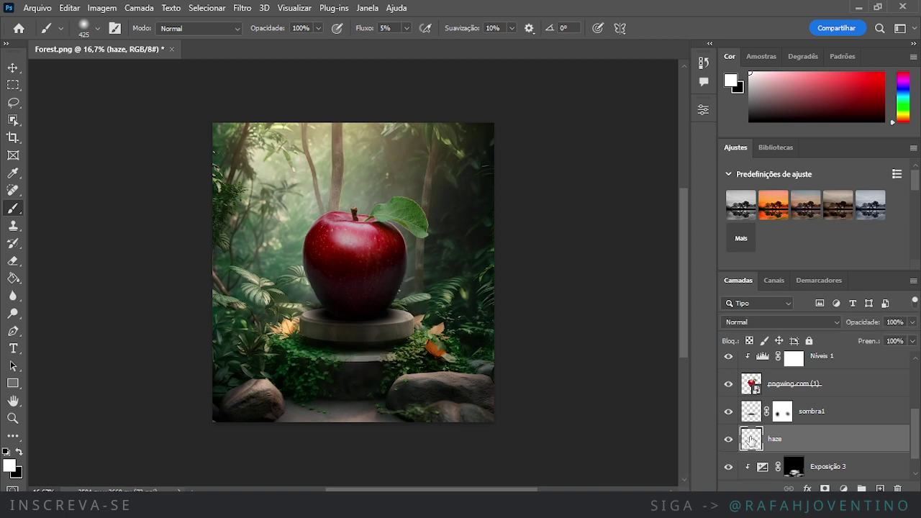
- Add a mask to the haze layer, paint black over the pedestal with a 425 px brush at 5% flow, and compare the haze
left_click(824, 489)
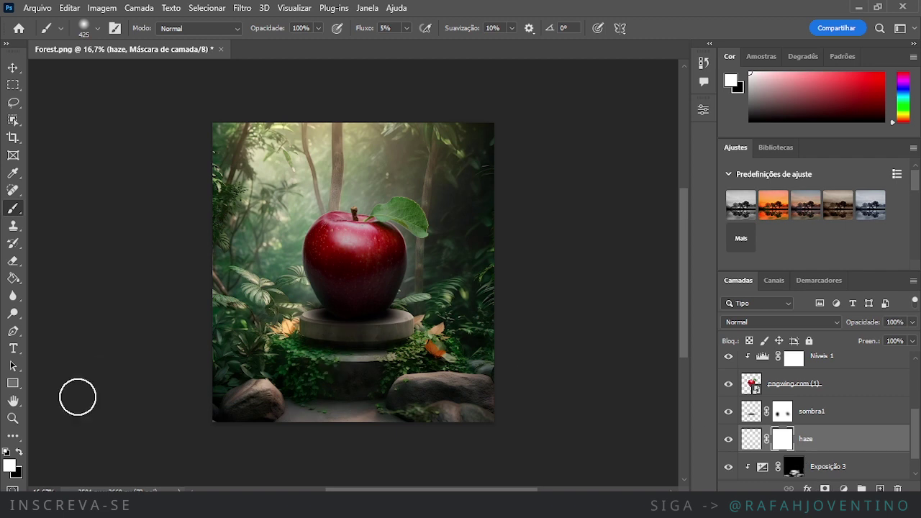
left_click(19, 452)
mouse_move(331, 322)
left_mouse_down()
mouse_move(324, 329)
mouse_move(317, 314)
mouse_move(351, 345)
left_mouse_up()
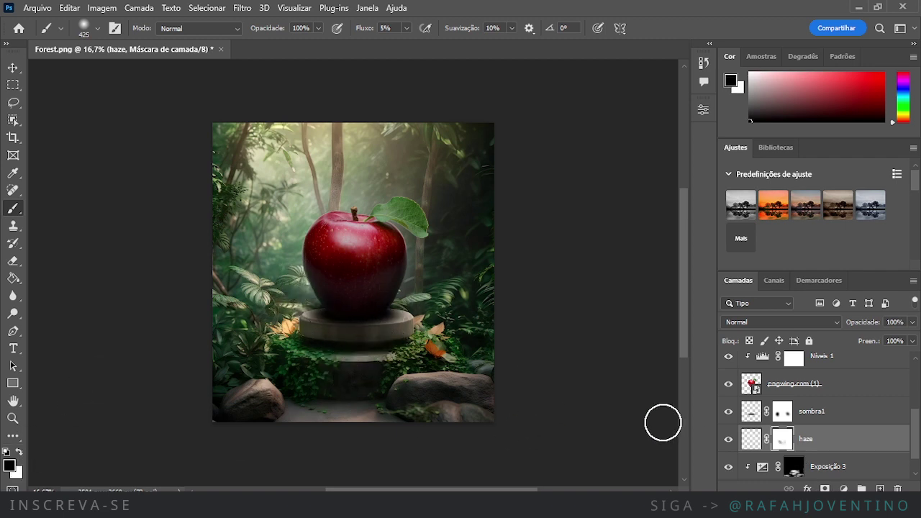
left_click(728, 440)
left_click(729, 440)
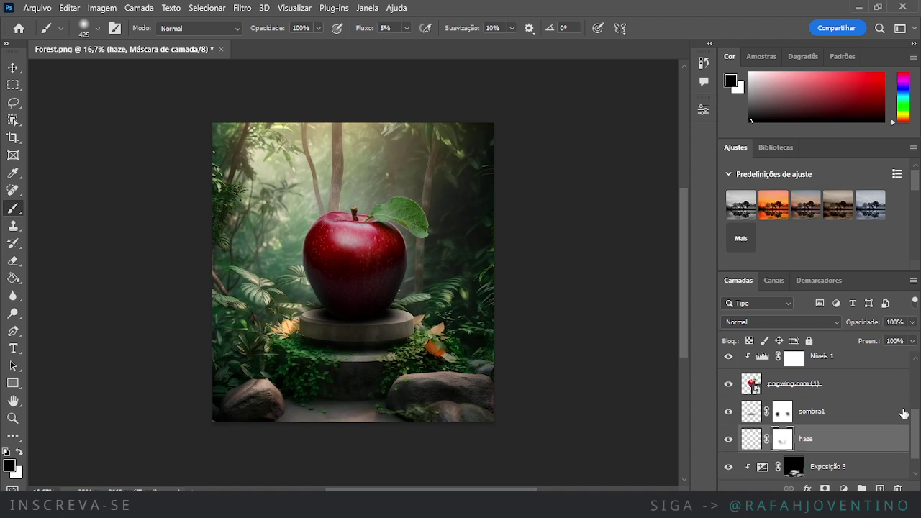
- Stamp all visible layers into a new layer above Matiz/Saturação 1 and convert it to a smart object
left_click_drag(914, 430, 917, 359)
left_click(862, 366)
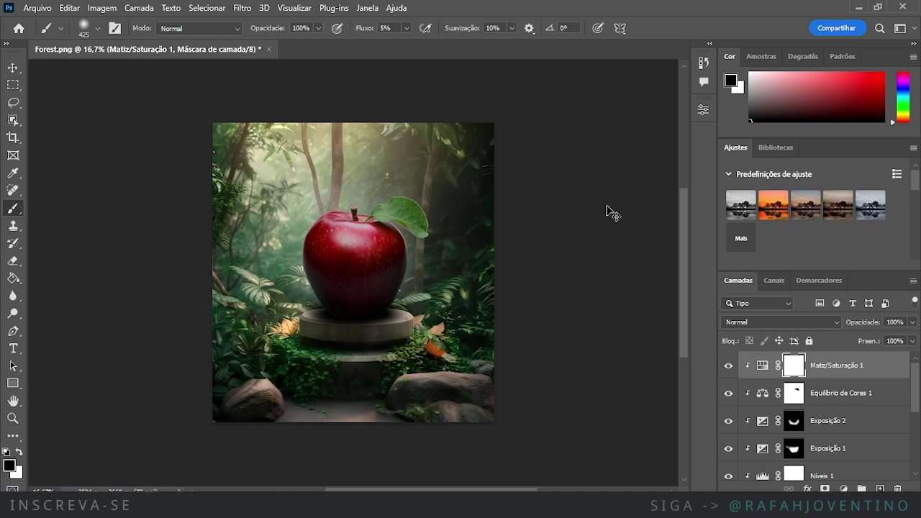
key("ctrl+shift+alt+e")
key("x")
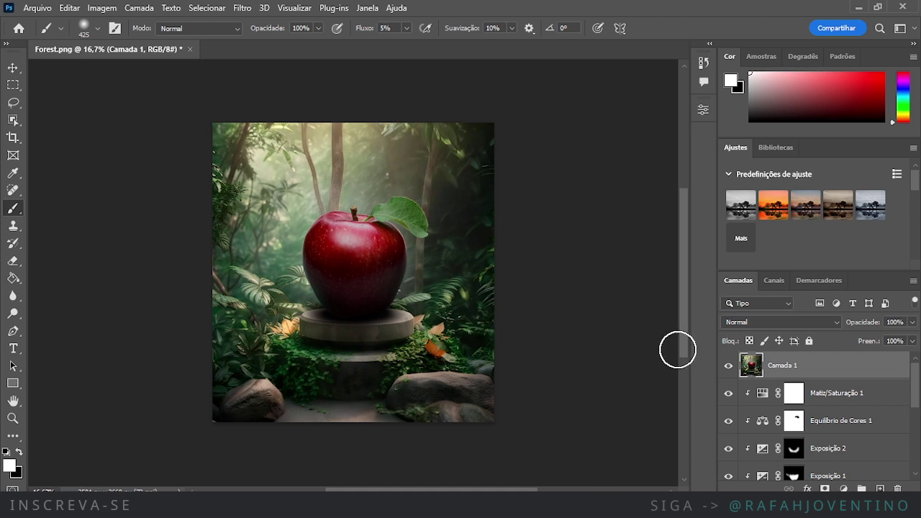
right_click(789, 368)
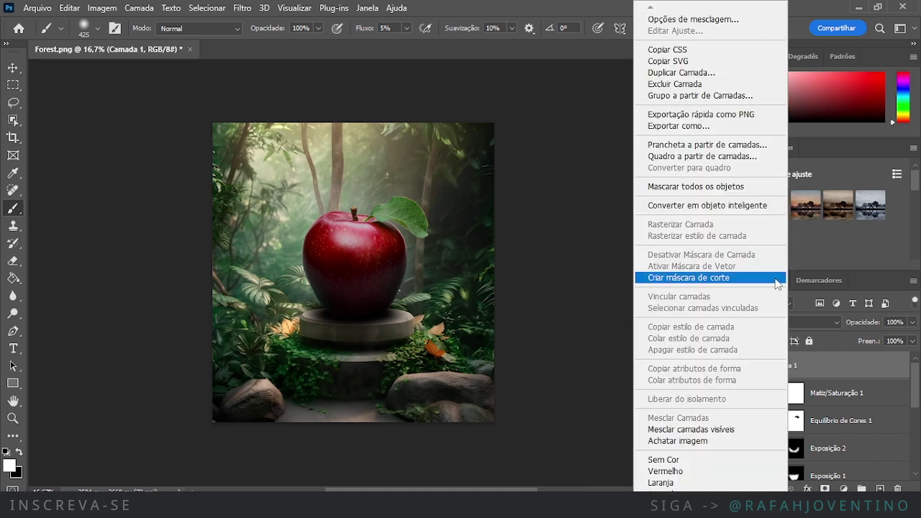
left_click(709, 203)
- Remove all layers from Matiz/Saturação 1 down to Plano de Fundo, keeping only the stamped smart object
left_click(819, 395)
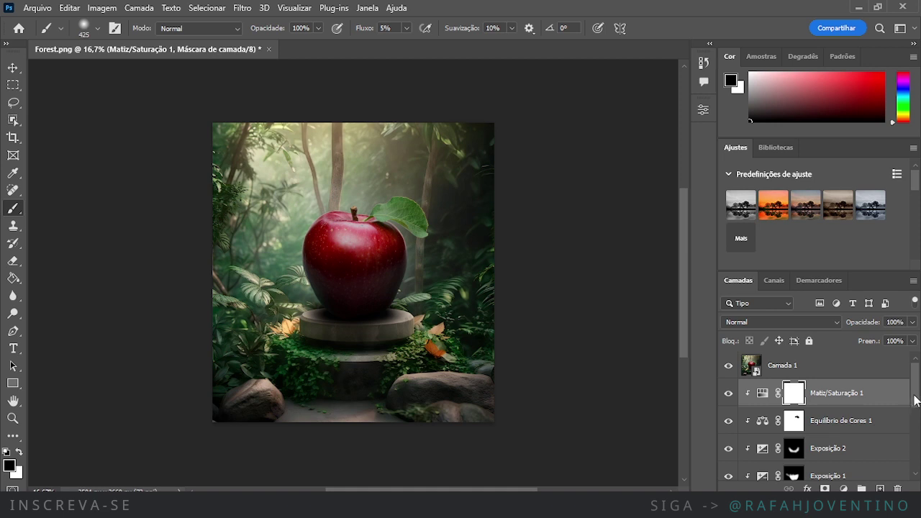
left_click_drag(916, 400, 917, 471)
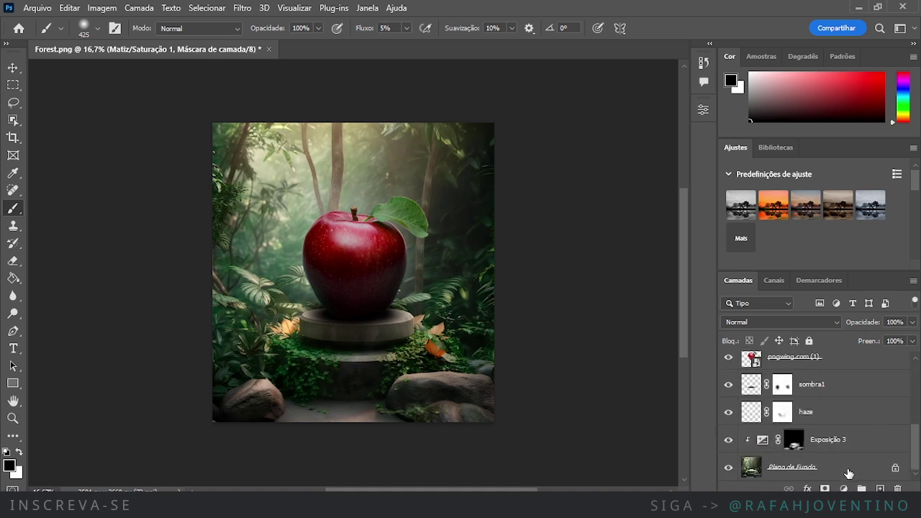
left_click(849, 469, "shift")
key("ctrl+e")
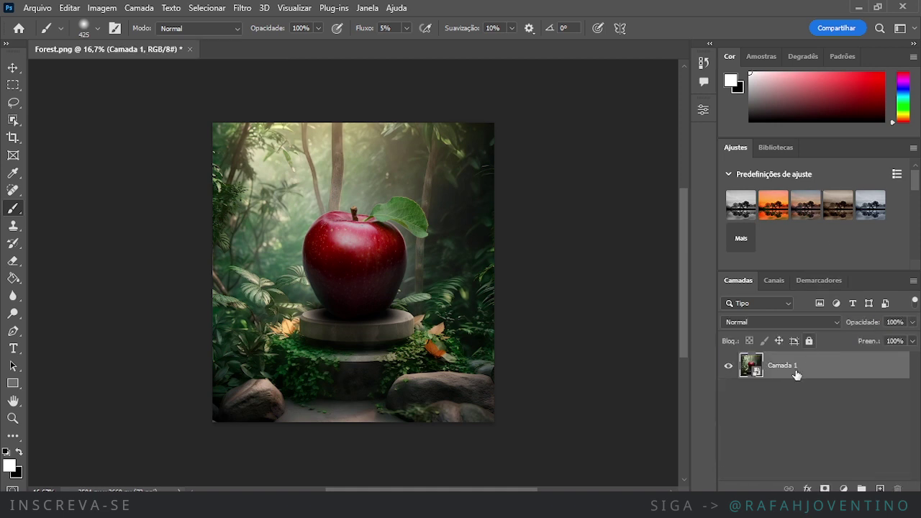
- Apply the Camera Raw filter to the smart object and shape its parametric curve to Claros +21 and Escuros -12
left_click(243, 8)
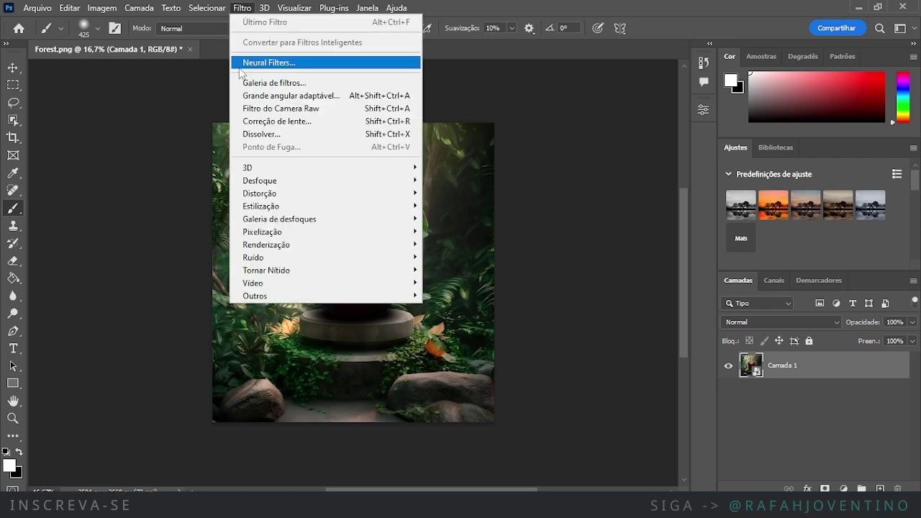
left_click(264, 108)
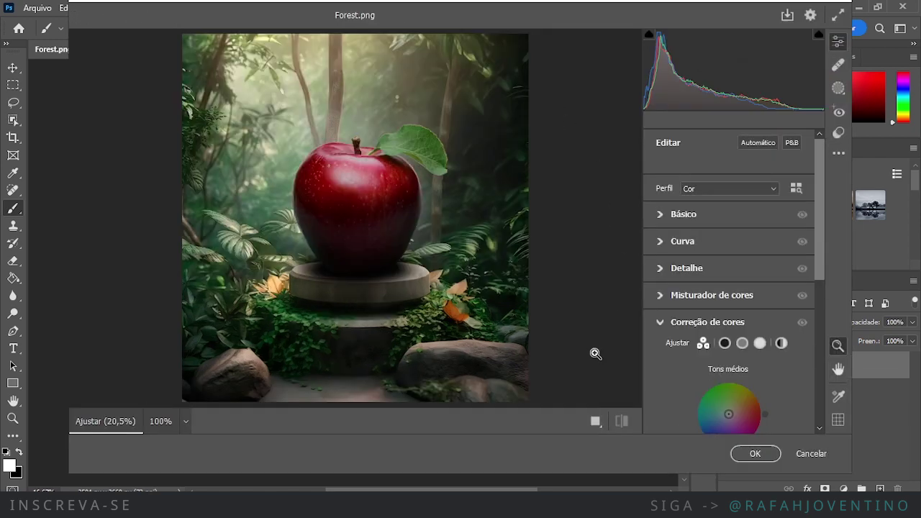
left_click(659, 242)
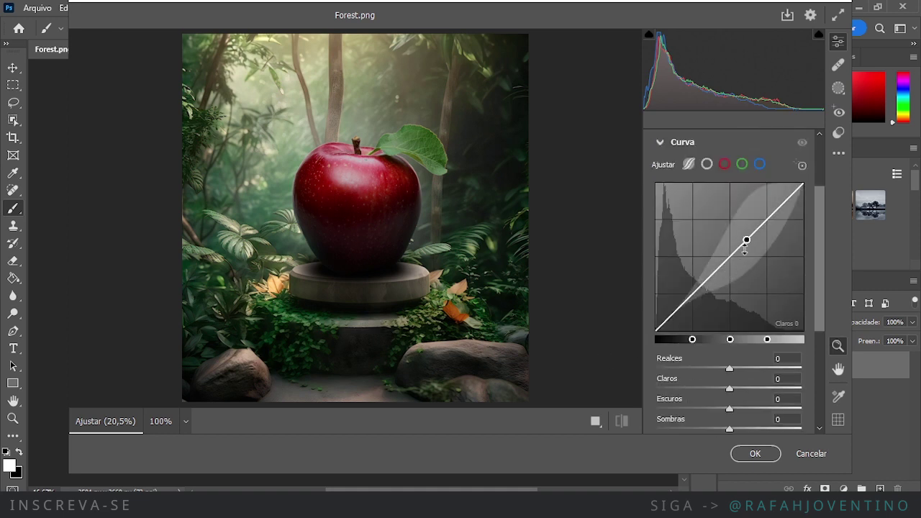
mouse_move(752, 235)
left_mouse_down()
mouse_move(753, 219)
mouse_move(753, 232)
left_mouse_up()
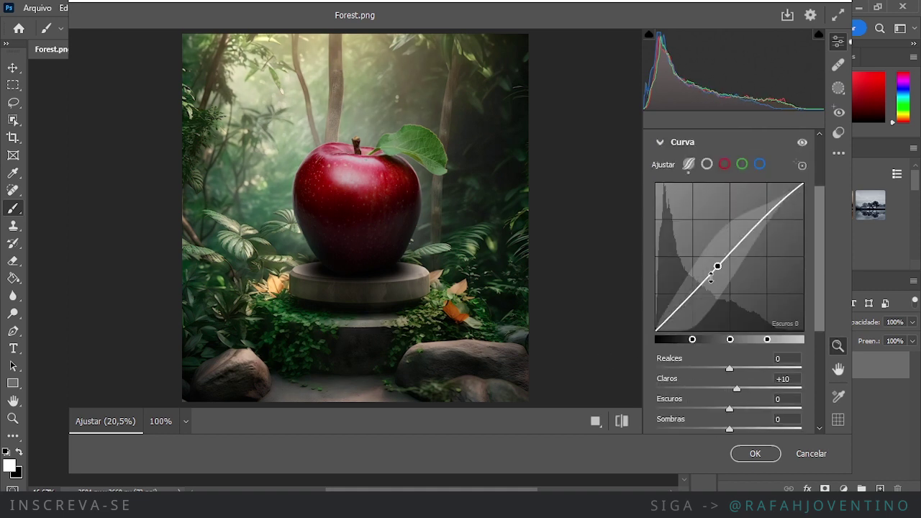
left_click_drag(697, 288, 696, 295)
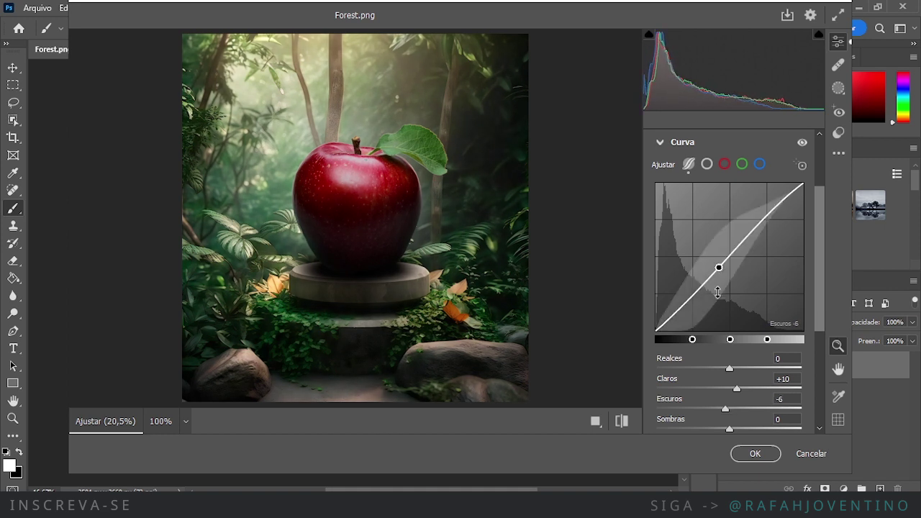
left_click_drag(748, 245, 754, 221)
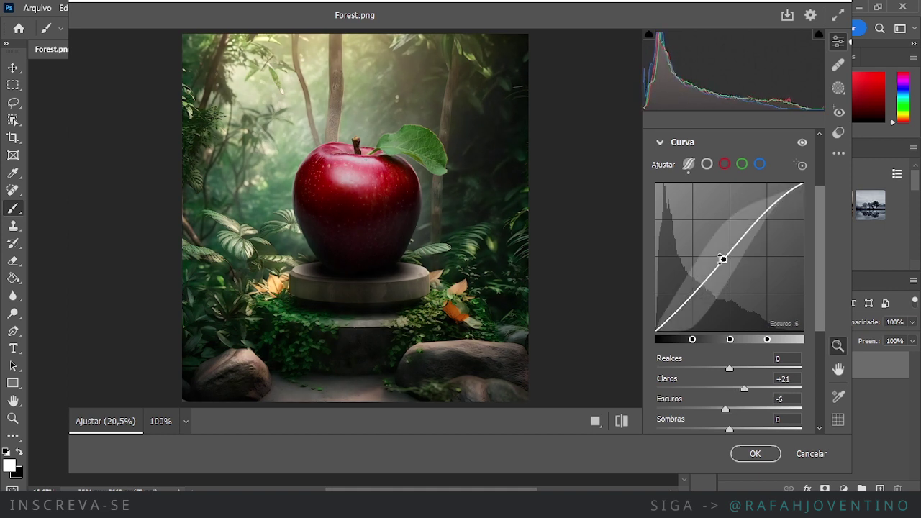
left_click_drag(698, 291, 698, 296)
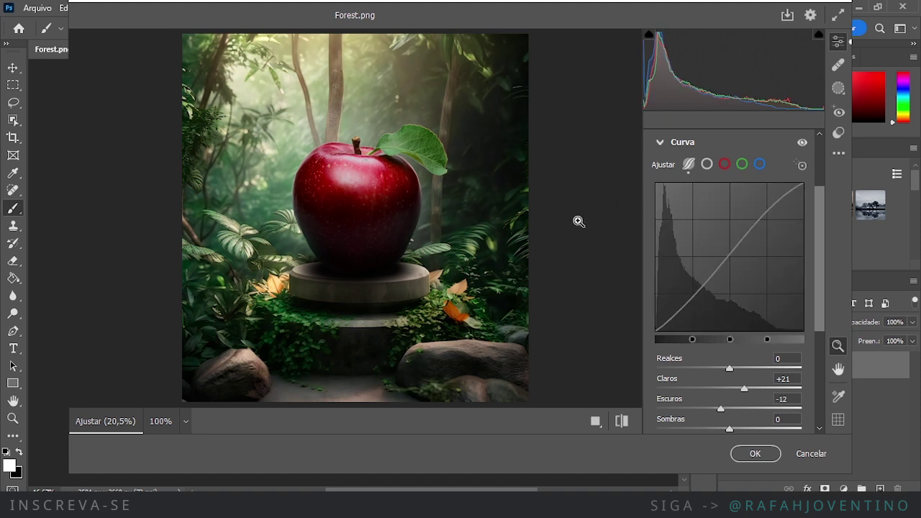
- Compare the image with and without the Camera Raw curve adjustment
left_click(803, 144)
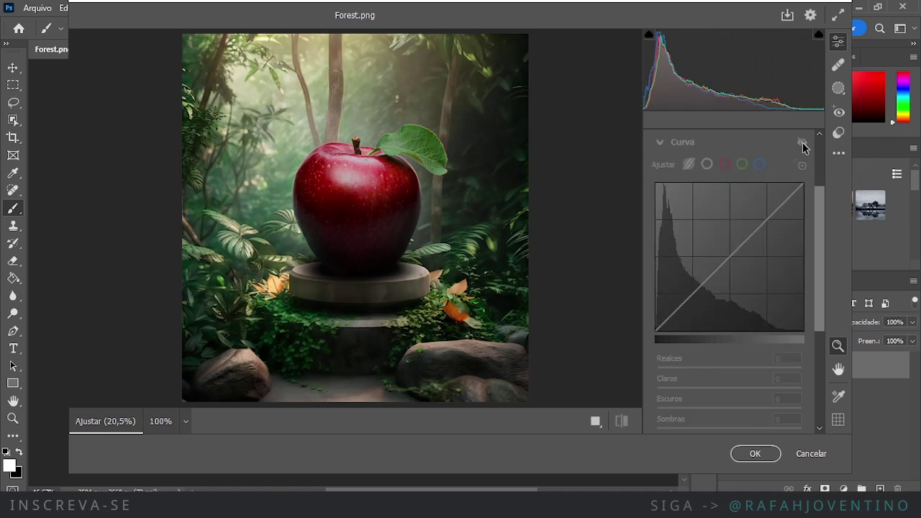
left_click(803, 145)
left_click(801, 143)
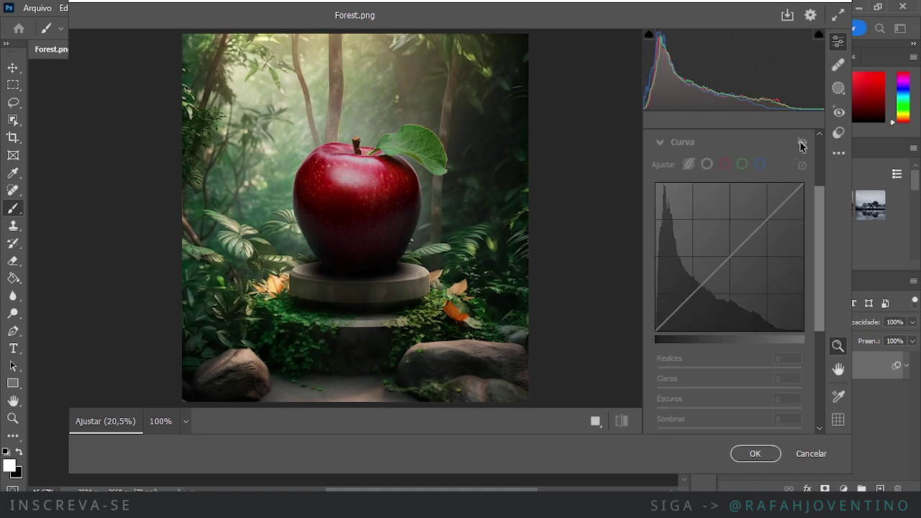
left_click(802, 144)
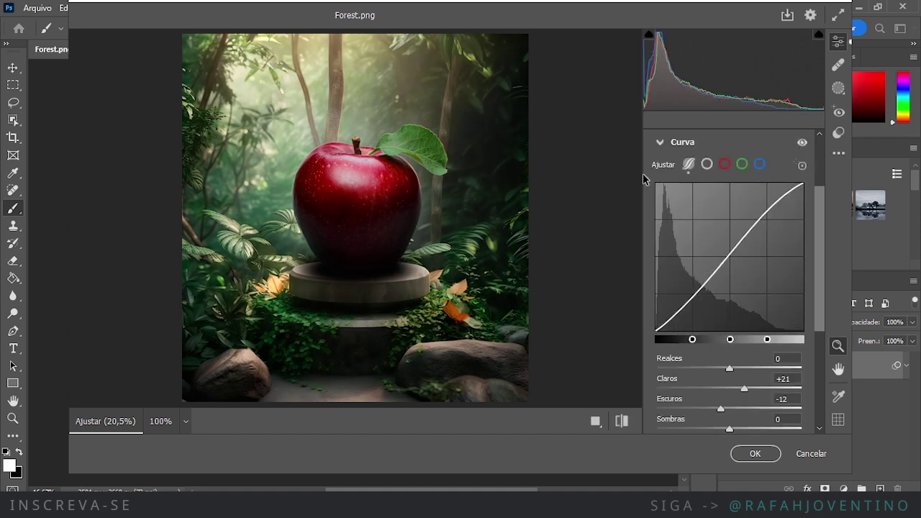
left_click(661, 144)
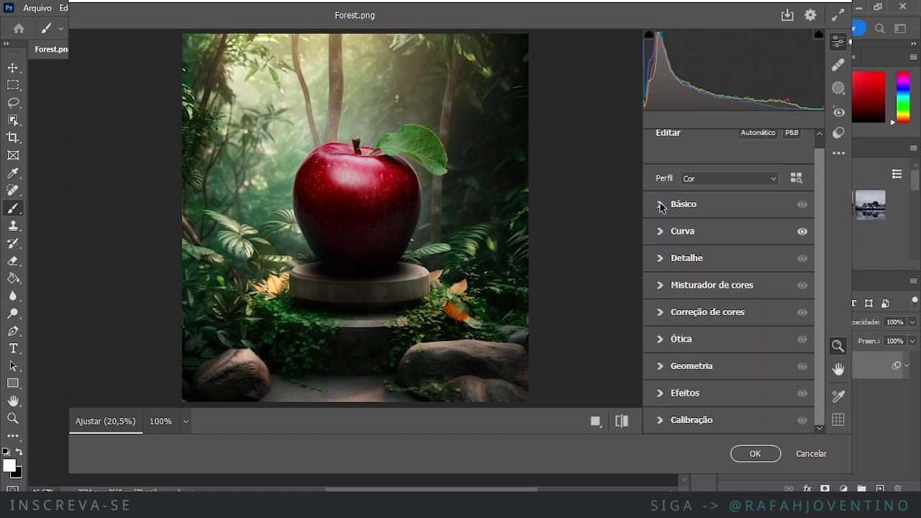
- Set the basic Camera Raw tones to Sombras +1 and Pretos +7 and compare the image with and without them
left_click(662, 204)
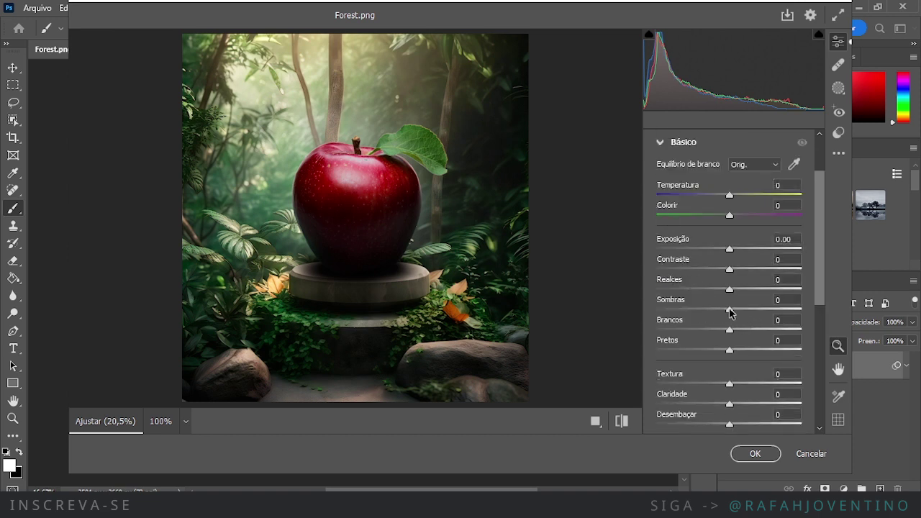
mouse_move(728, 310)
left_mouse_down()
mouse_move(702, 312)
mouse_move(760, 307)
mouse_move(716, 311)
mouse_move(738, 311)
mouse_move(729, 310)
left_mouse_up()
mouse_move(729, 351)
left_mouse_down()
mouse_move(757, 351)
mouse_move(734, 352)
left_mouse_up()
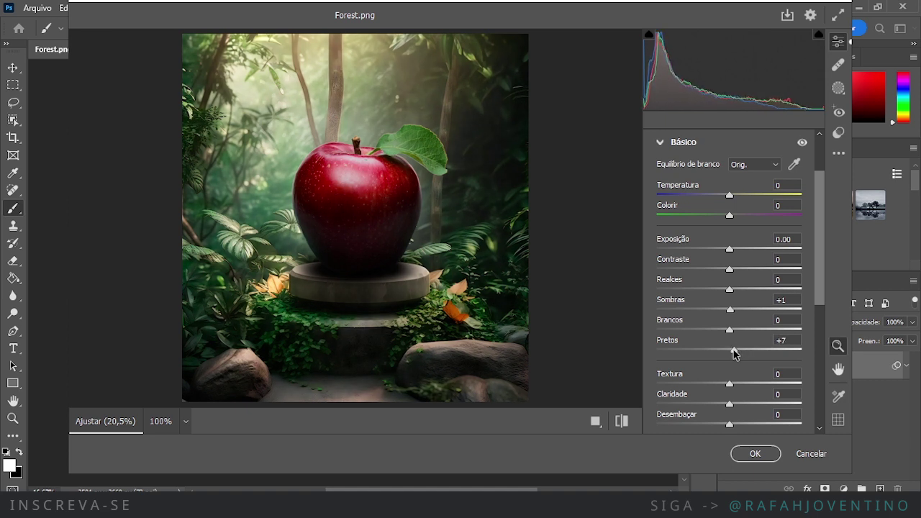
left_click(802, 144)
left_click(802, 144)
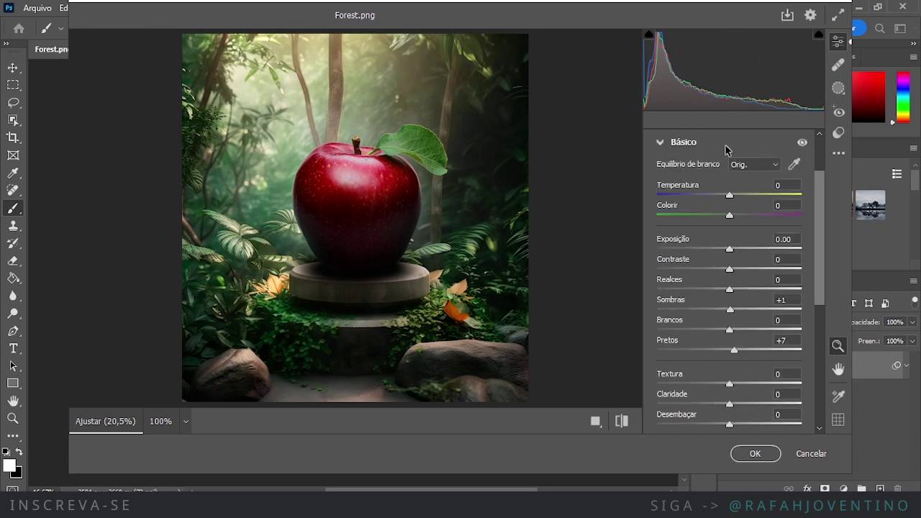
- Tint the midtones green in the Camera Raw color grading (Correção de cores), with hue 135 and saturation 15
left_click(661, 144)
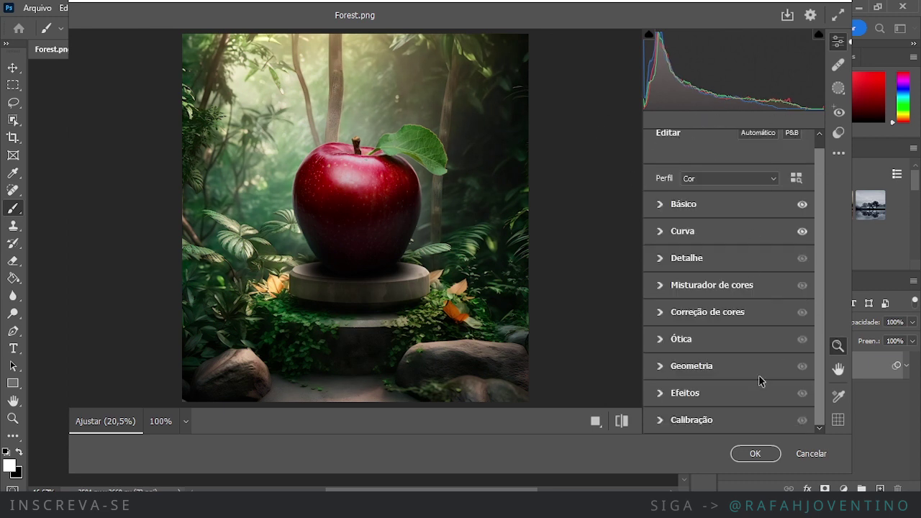
left_click(661, 313)
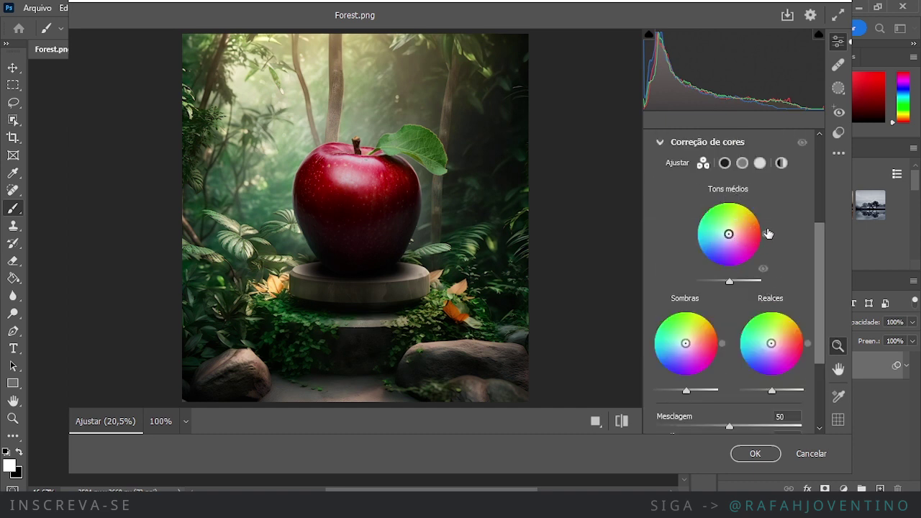
mouse_move(764, 234)
left_mouse_down()
mouse_move(721, 210)
mouse_move(702, 214)
mouse_move(725, 231)
left_mouse_up()
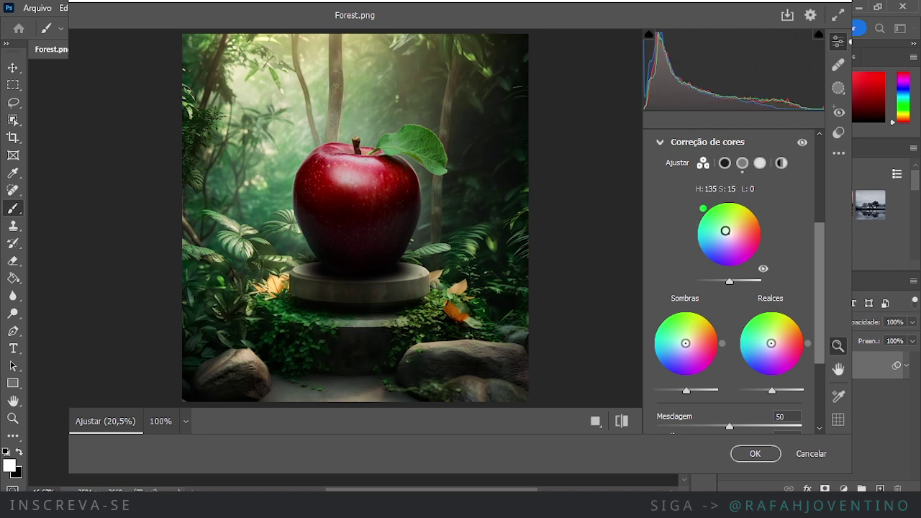
- Compare the image with and without the color grading and apply the Camera Raw filter
left_click(802, 143)
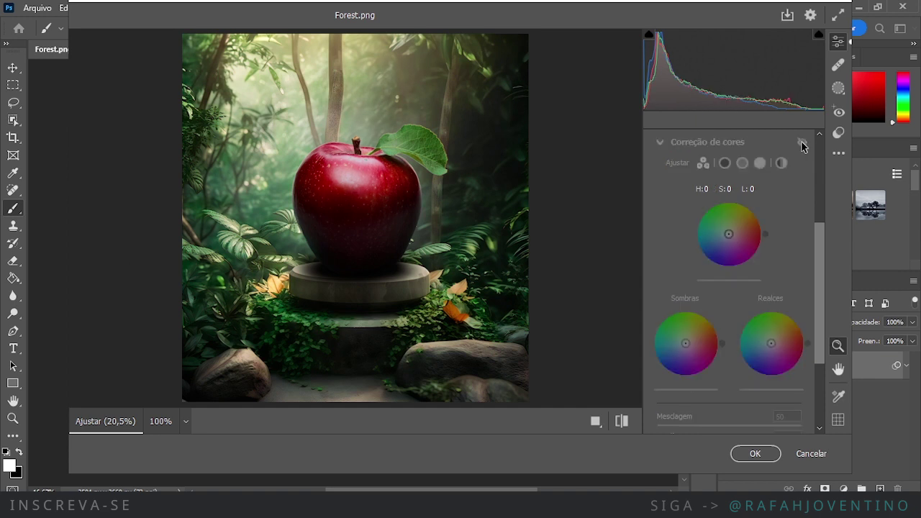
left_click(801, 144)
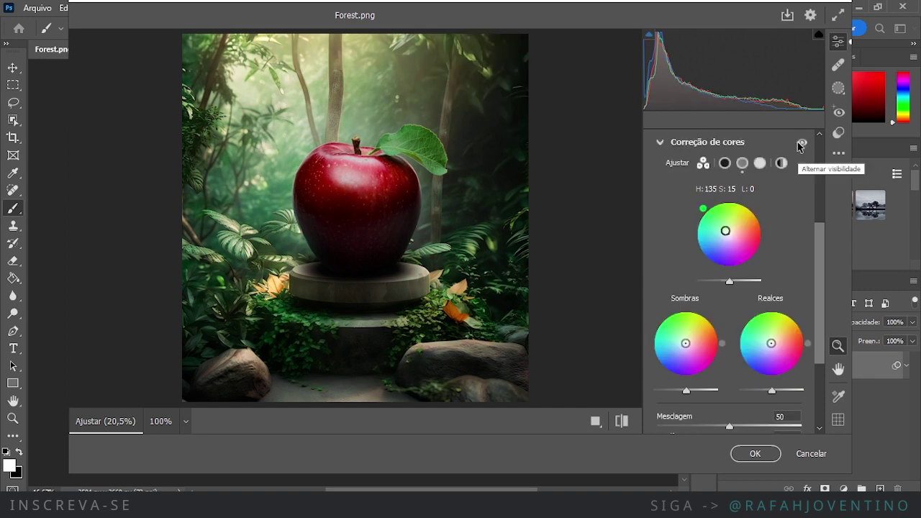
left_click(800, 143)
left_click(799, 143)
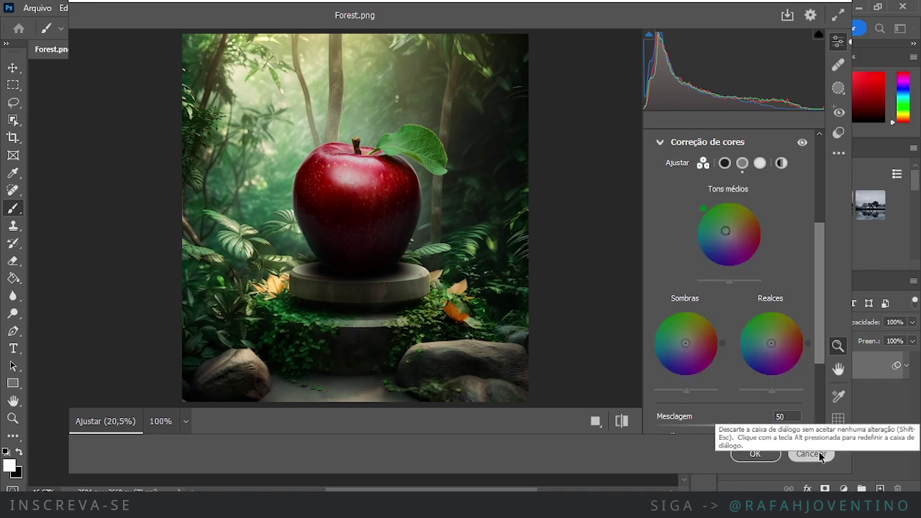
left_click(755, 453)
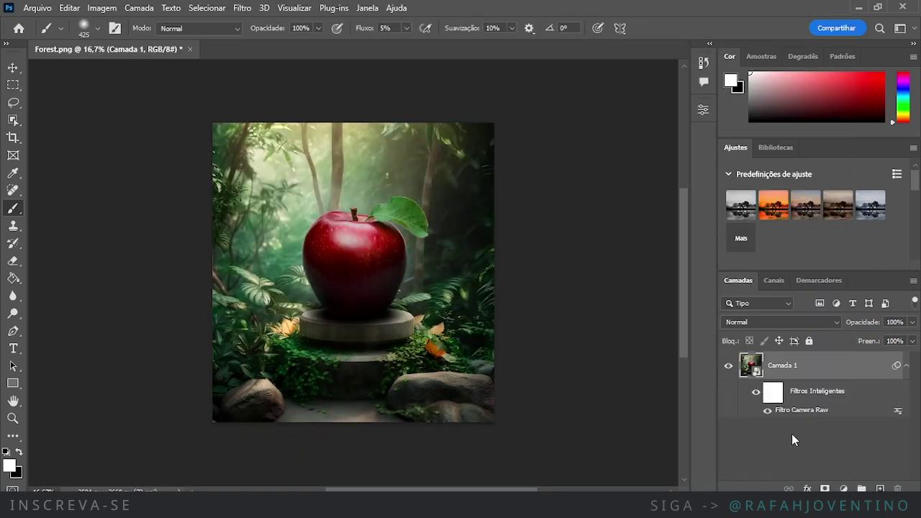
- Toggle the visibility of Camada 1 and compare the image with and without its smart filters
left_click(729, 366)
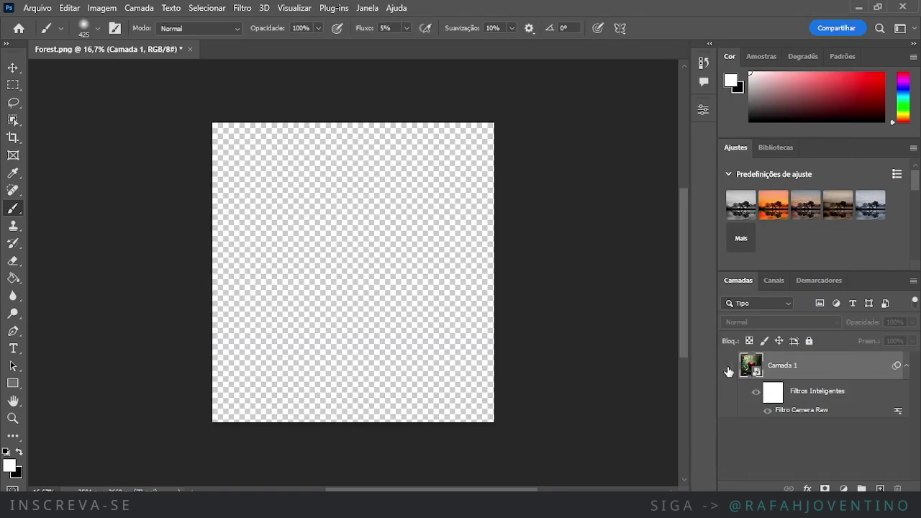
left_click(728, 367)
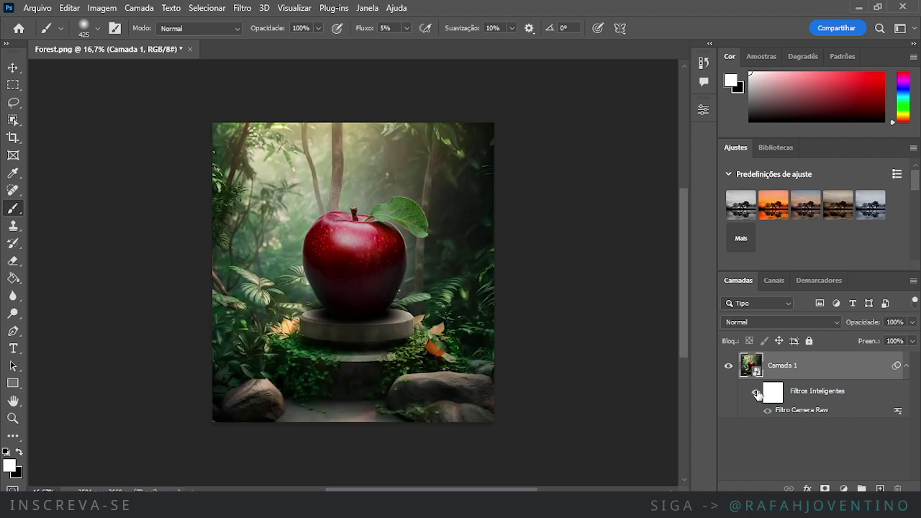
left_click(755, 393)
left_click(756, 392)
left_click(756, 393)
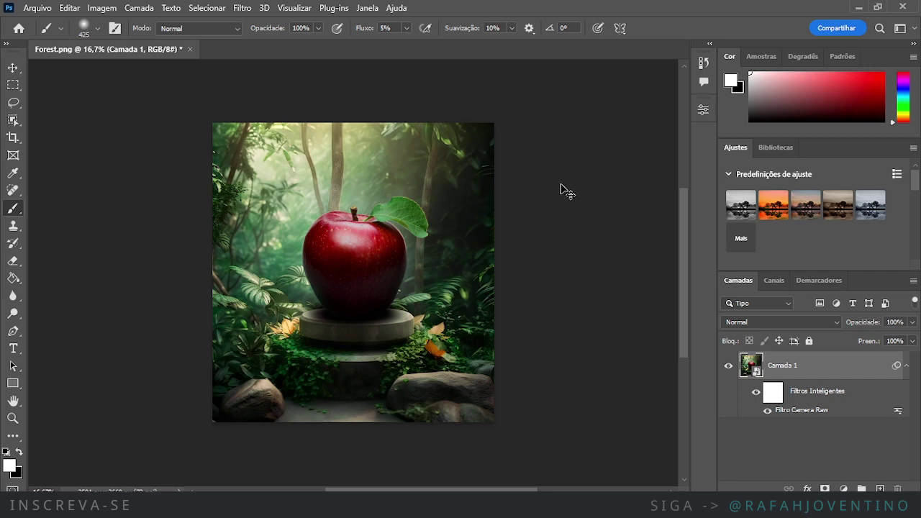
- Paint over the apple's leaf on the smart filter mask with a smaller 193 px black brush at 12% flow
key("ctrl+plus")
key("ctrl+plus")
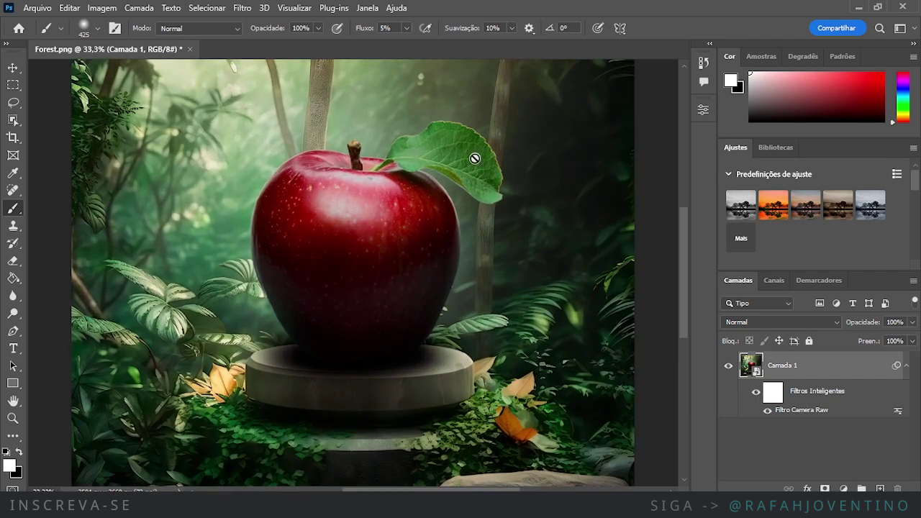
left_click(773, 394)
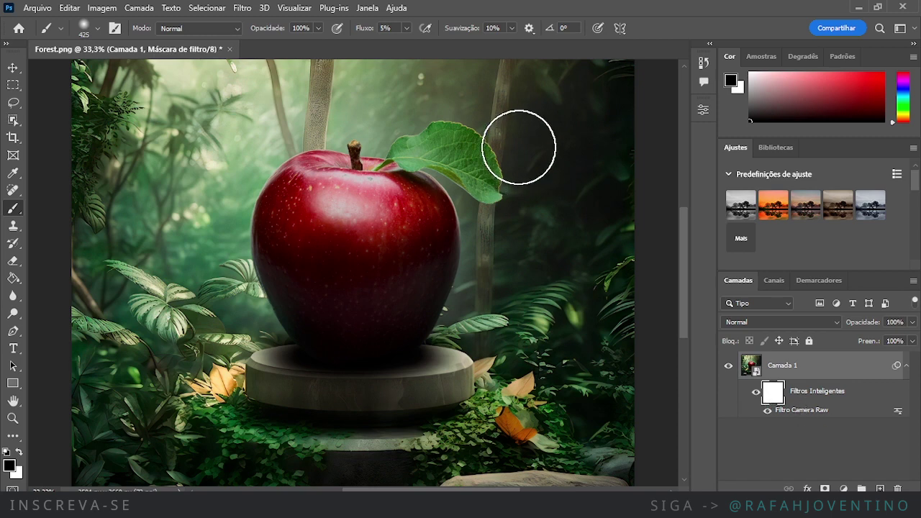
key("ctrl+plus")
left_click_drag(683, 332, 683, 281)
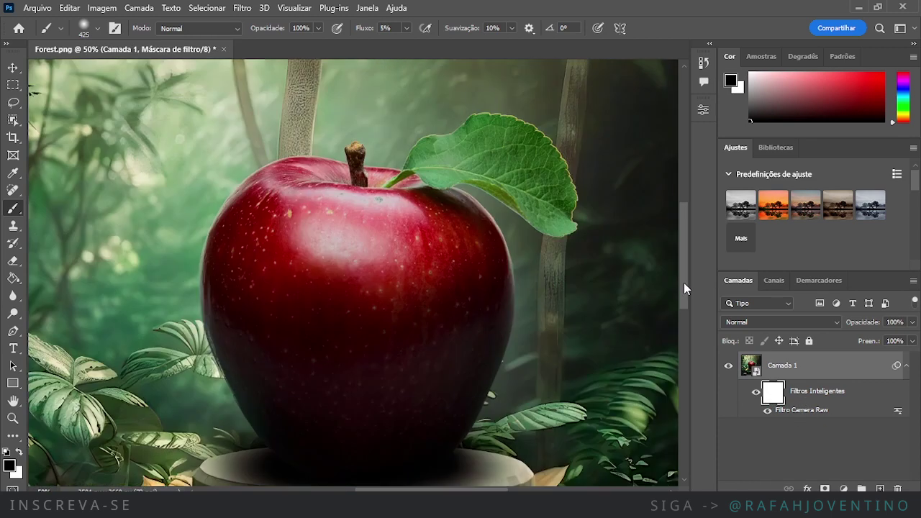
left_click_drag(493, 163, 454, 163)
left_click(406, 28)
left_click_drag(404, 43, 409, 44)
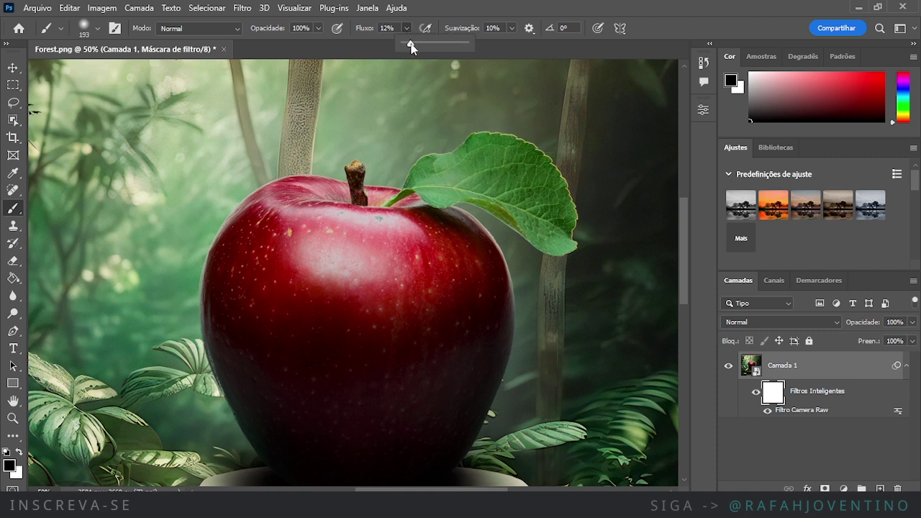
left_click(458, 25)
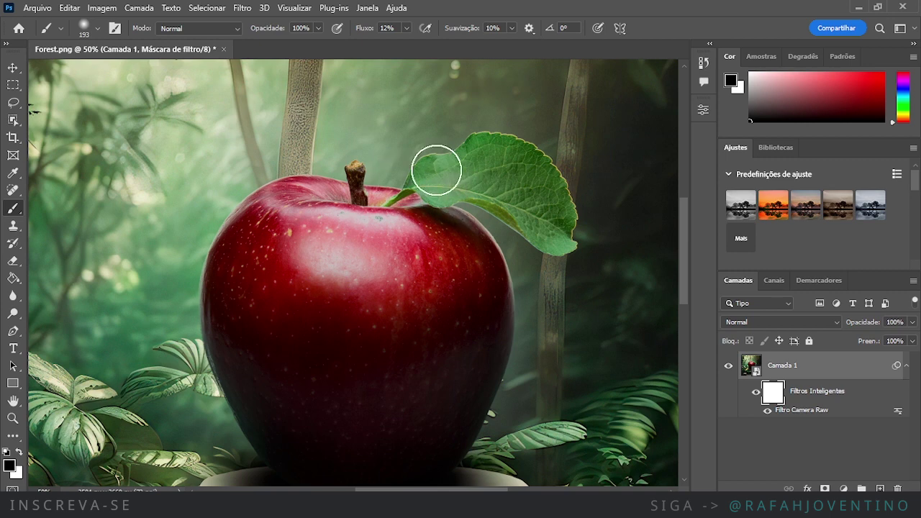
mouse_move(520, 185)
left_mouse_down()
mouse_move(558, 238)
mouse_move(538, 228)
mouse_move(510, 157)
mouse_move(548, 146)
left_mouse_up()
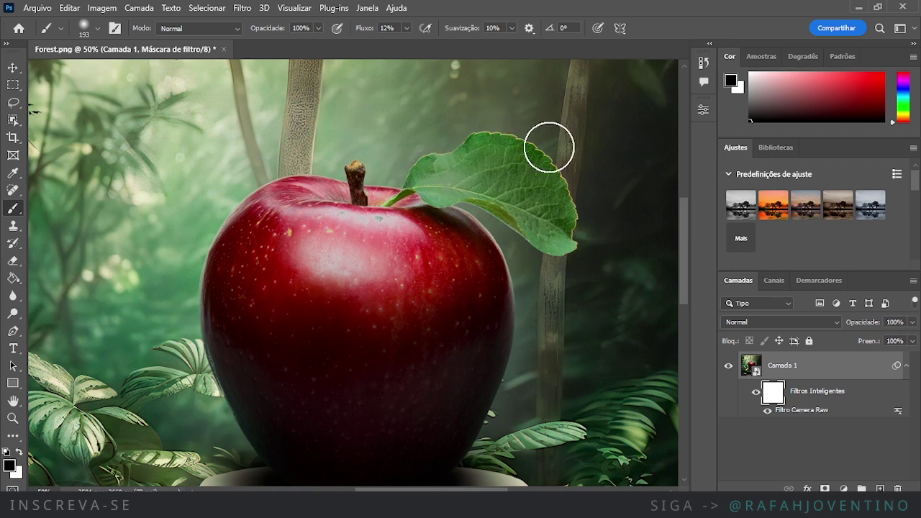
- Compare the whole image with and without the masked smart filters and fit it to the screen
key("ctrl+minus")
key("ctrl+minus")
key("ctrl+minus")
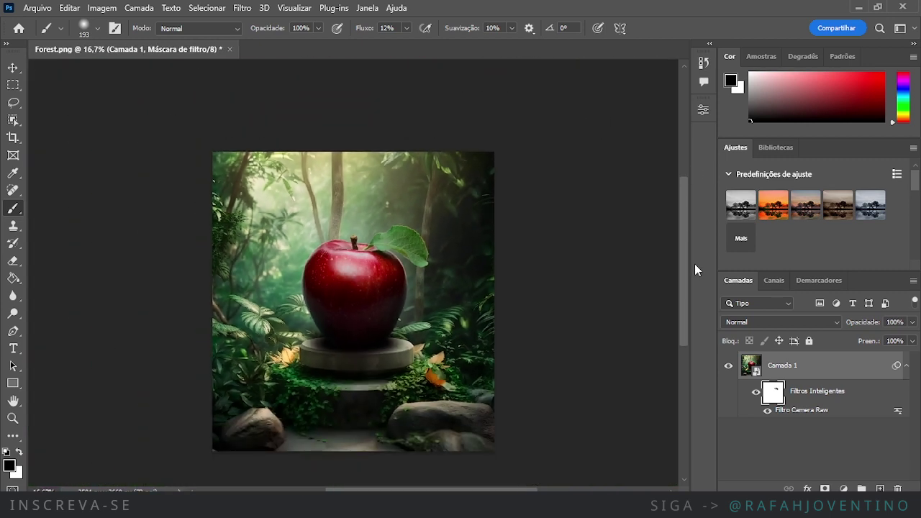
left_click(754, 395)
left_click(755, 394)
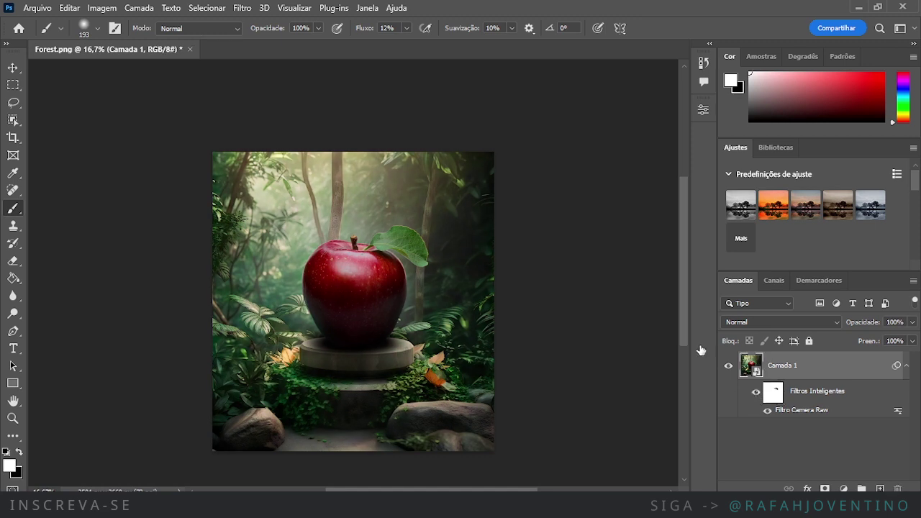
left_click(16, 420)
left_click(463, 27)
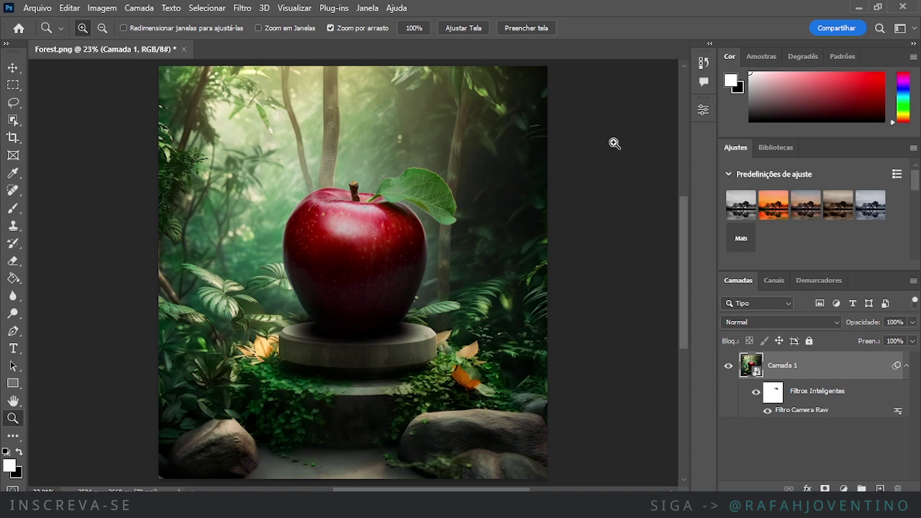
- Export the image with Save for Web as a PNG-24 at 2504 × 2660 px, named "Tutorial 2024"
left_click(38, 8)
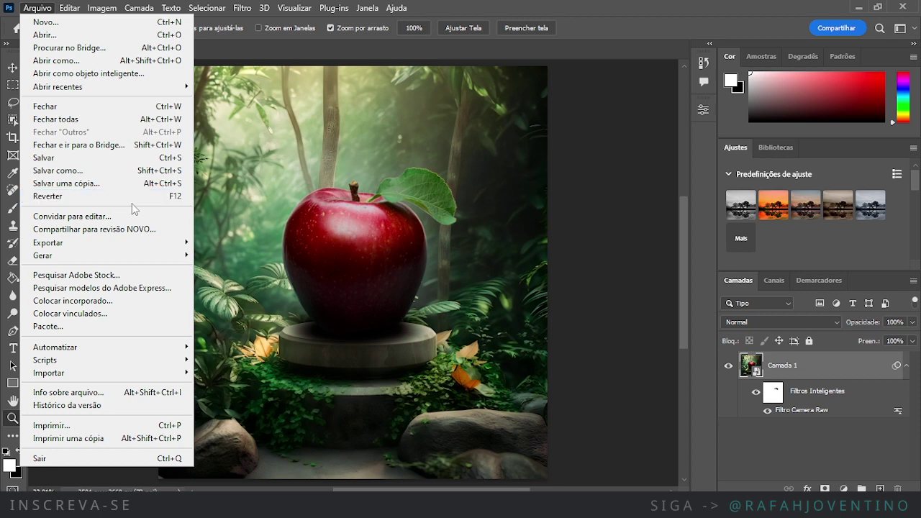
mouse_move(86, 242)
left_click(288, 182)
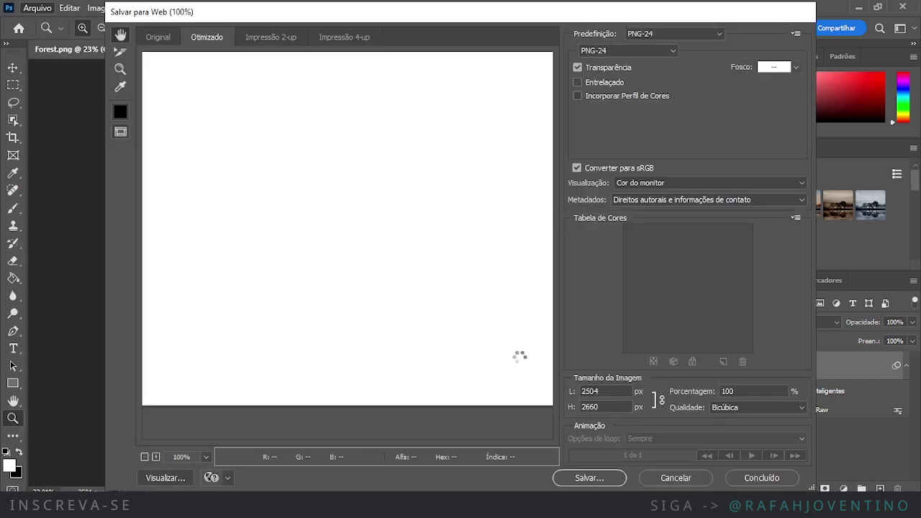
left_click(589, 478)
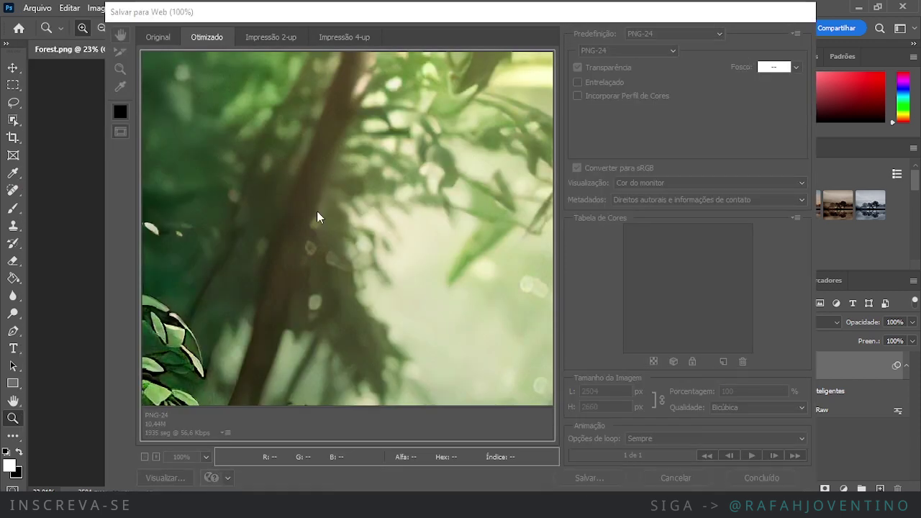
type("Tutorial 2024")
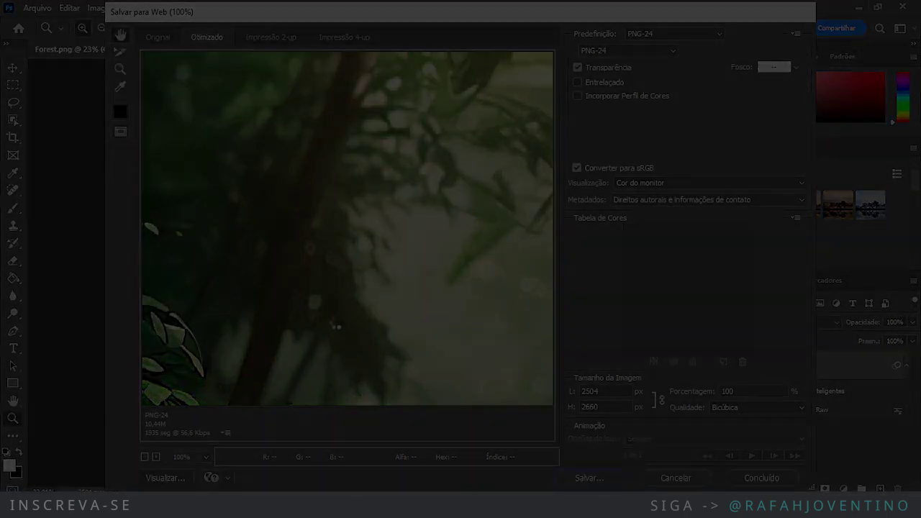